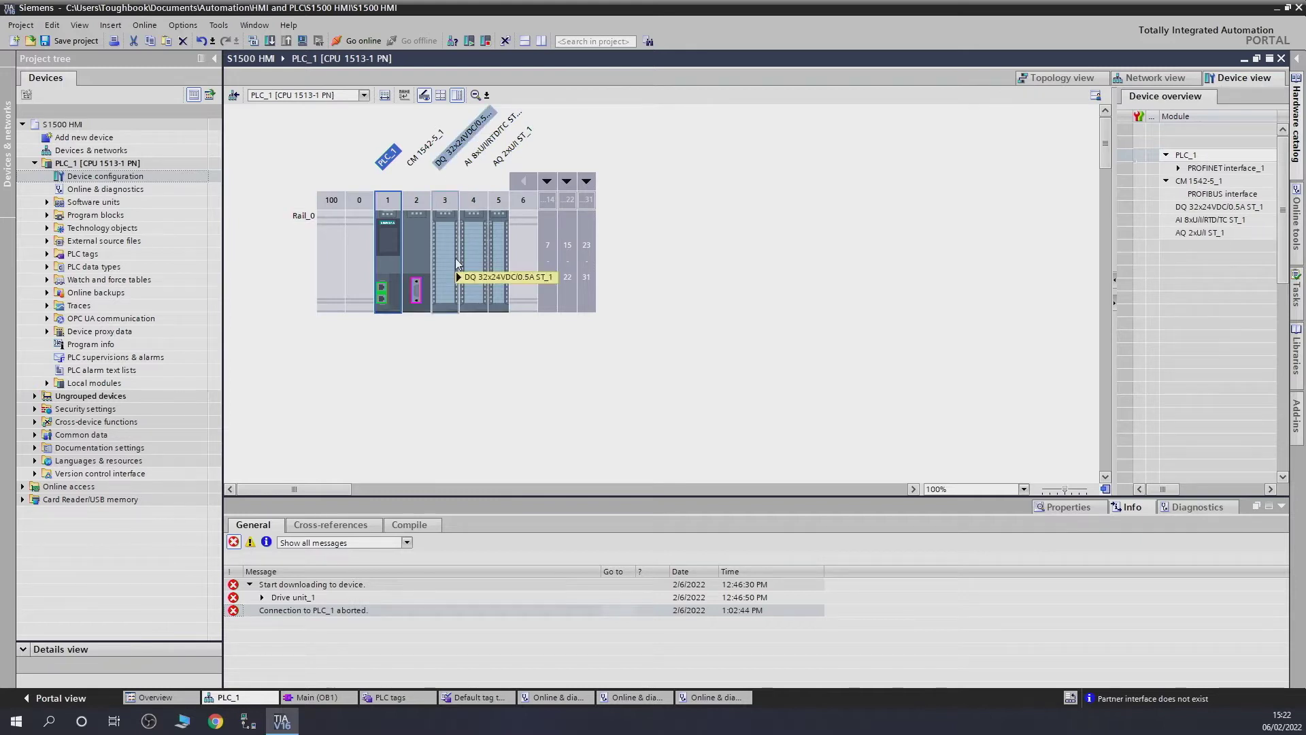
Deselect the PLC_1 module by clicking empty space in the rack view.
{"action": "mouse_move", "coordinate": [455, 258]}
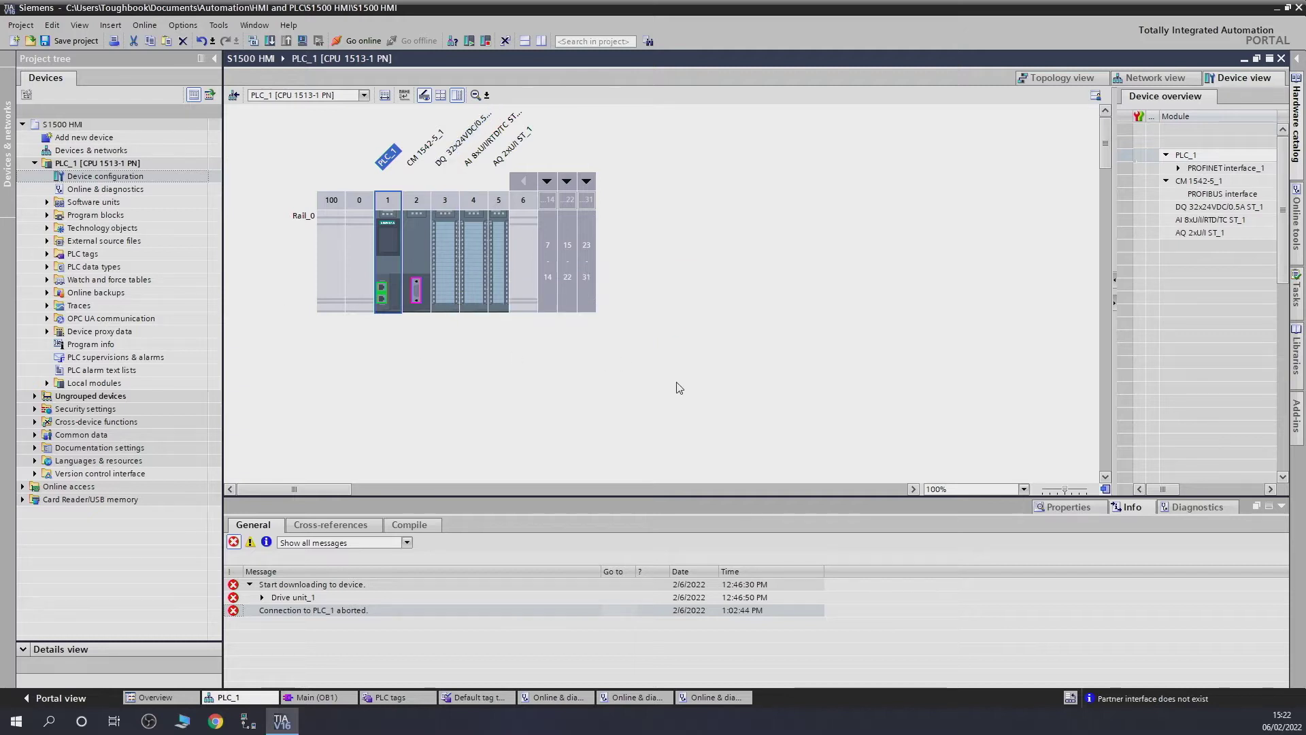
{"action": "left_click", "coordinate": [426, 399]}
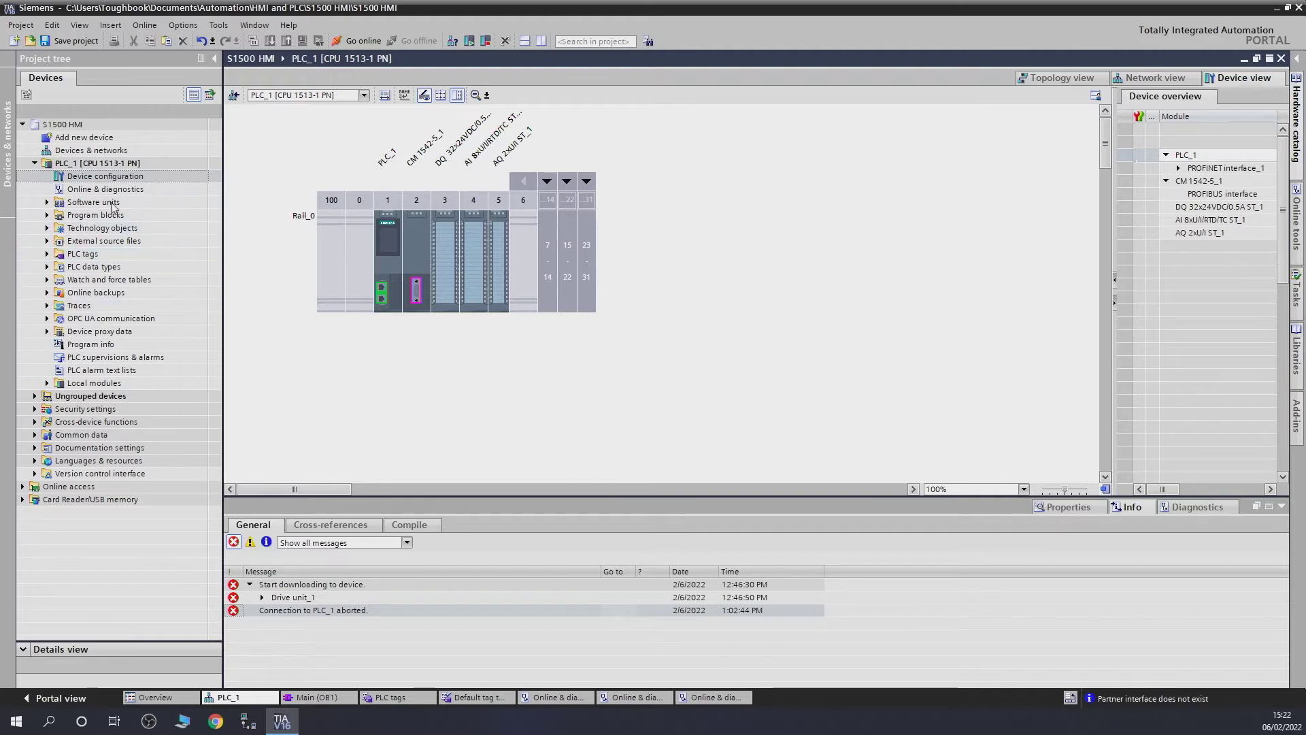
Browse Add new device to TP700 Comfort 6AV2 124-0GC01-0AX0, then cancel without adding.
{"action": "double_click", "coordinate": [84, 137]}
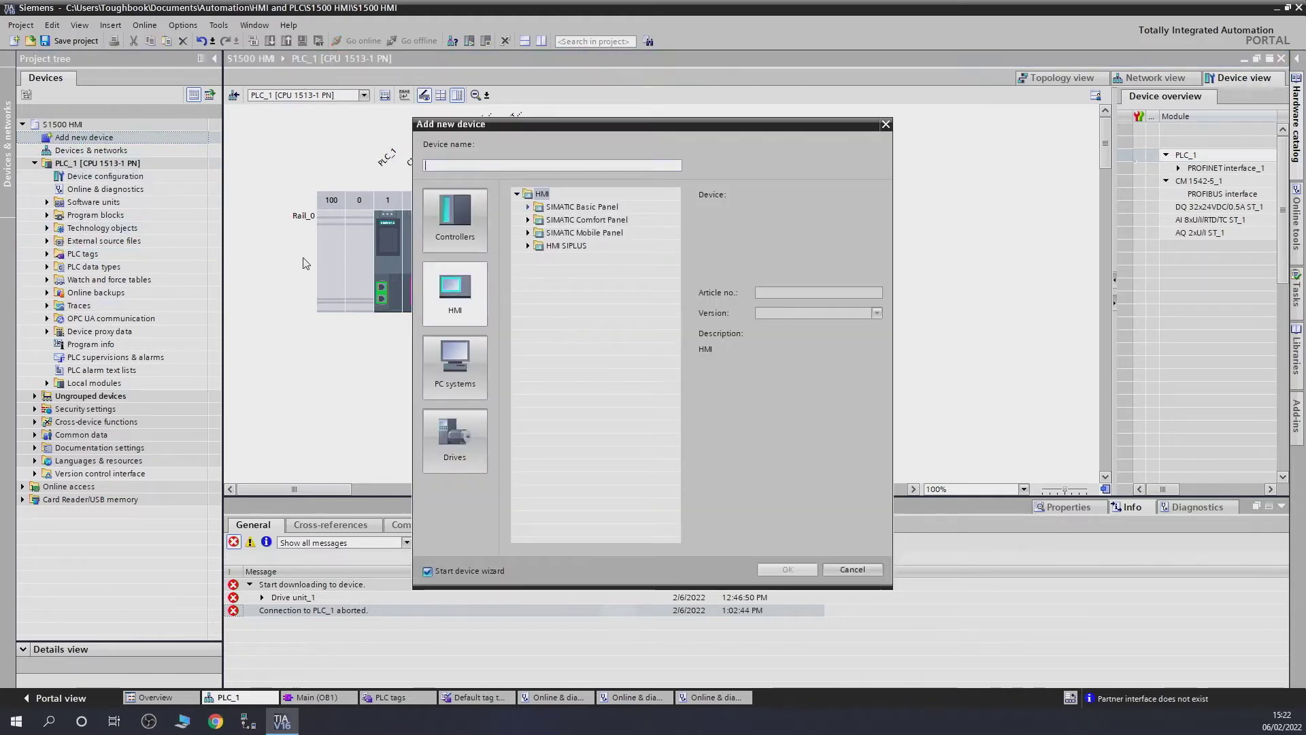
{"action": "left_click", "coordinate": [472, 290]}
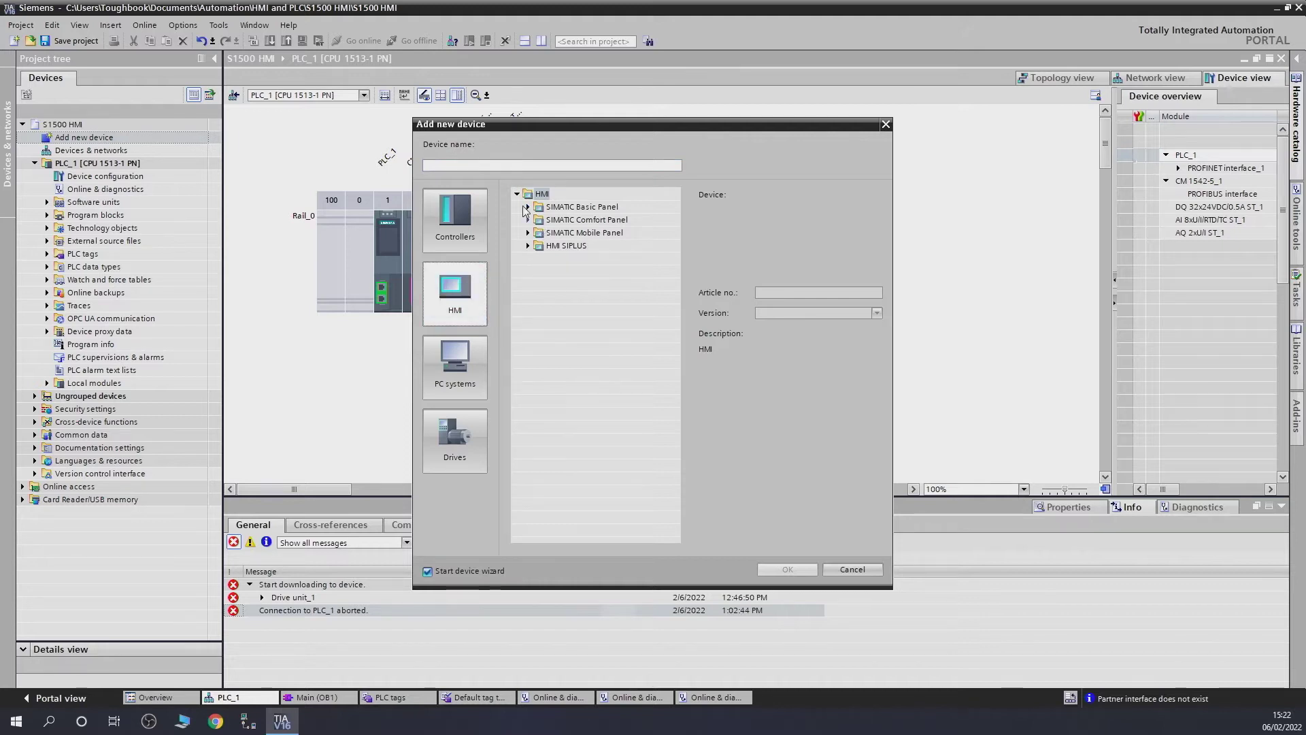
{"action": "left_click", "coordinate": [528, 219]}
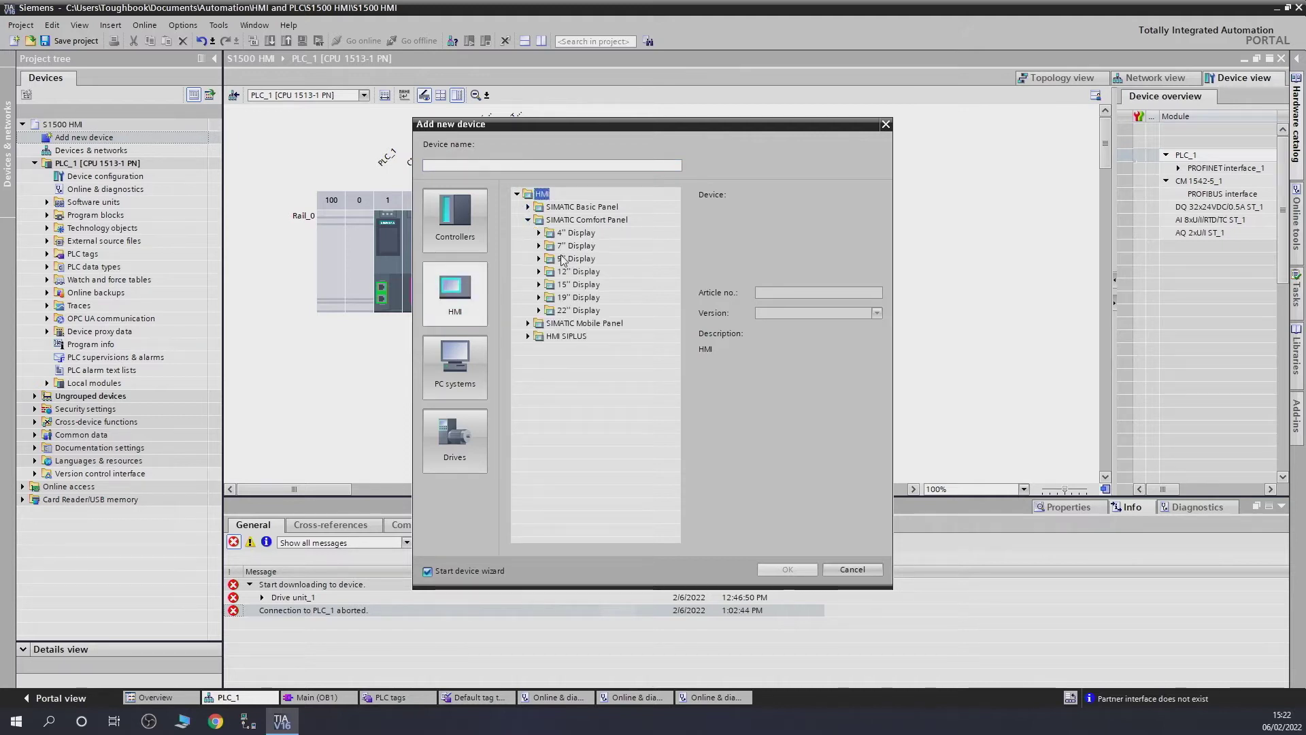
{"action": "left_click", "coordinate": [538, 246]}
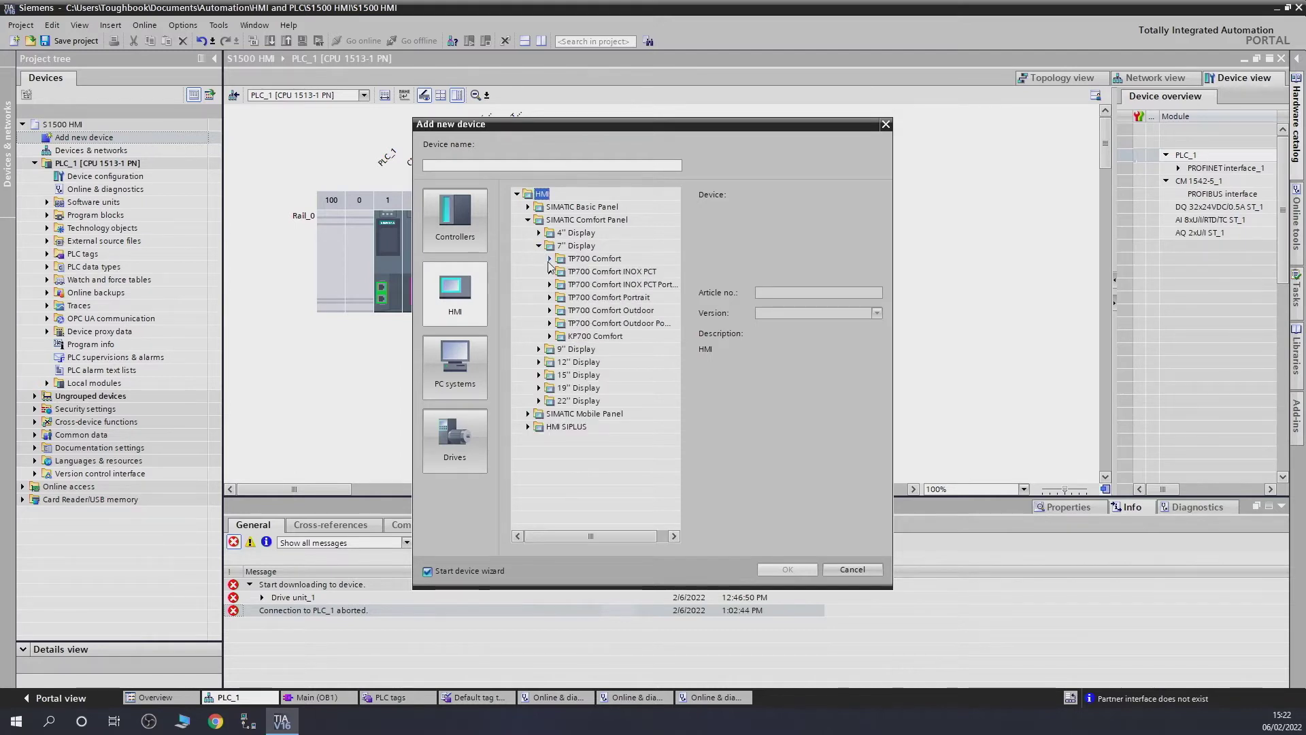
{"action": "left_click", "coordinate": [550, 259]}
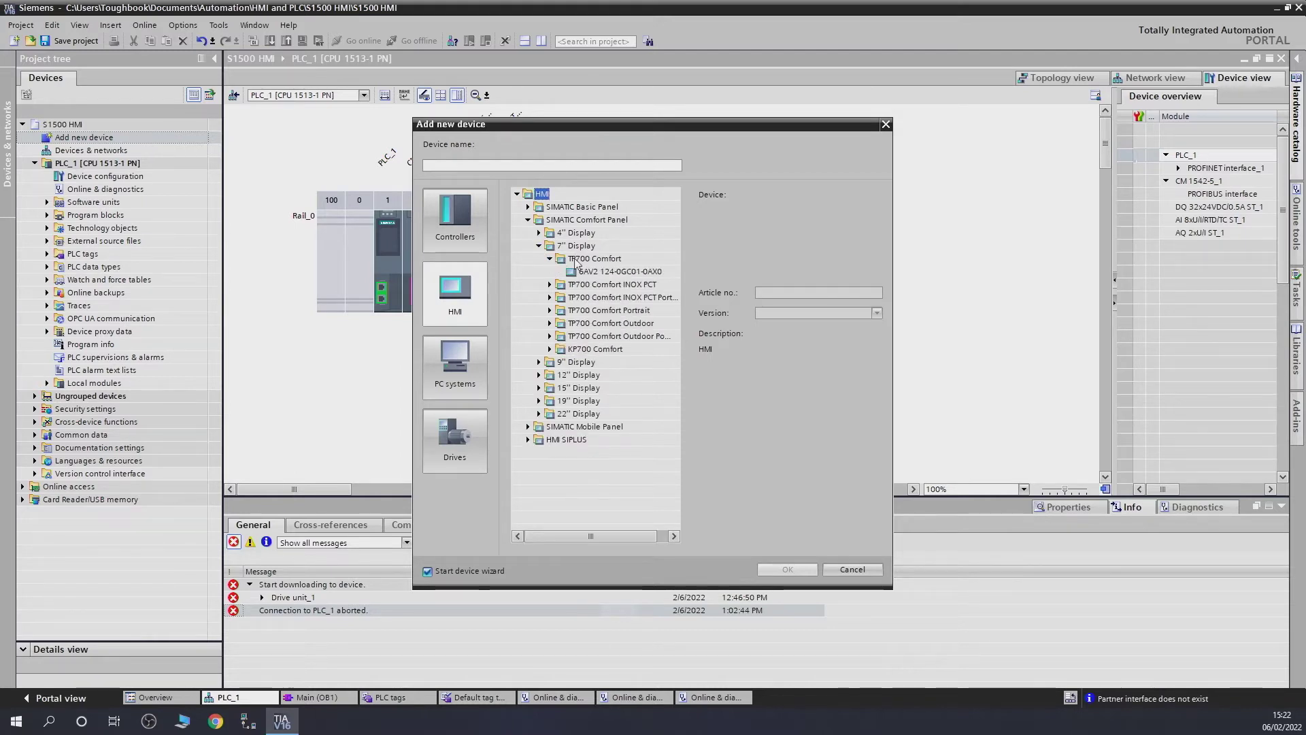
{"action": "left_click", "coordinate": [614, 272]}
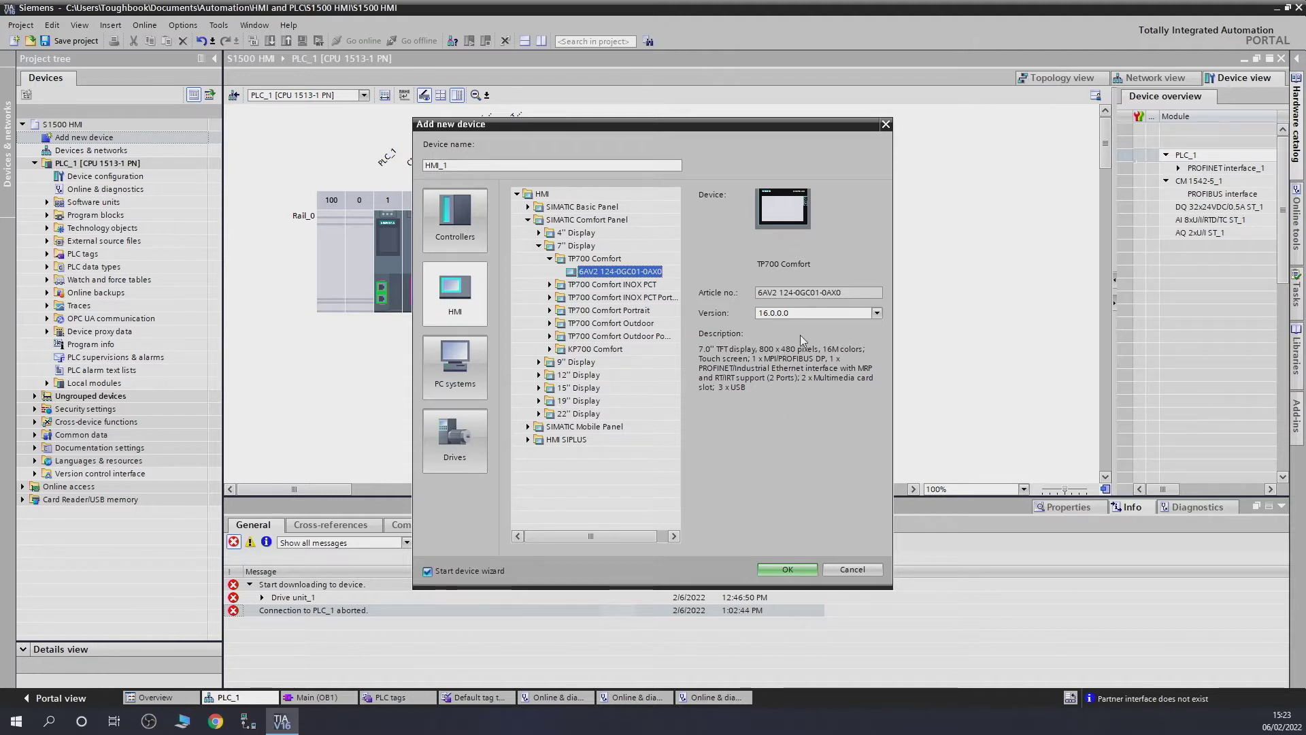
{"action": "left_click", "coordinate": [856, 568]}
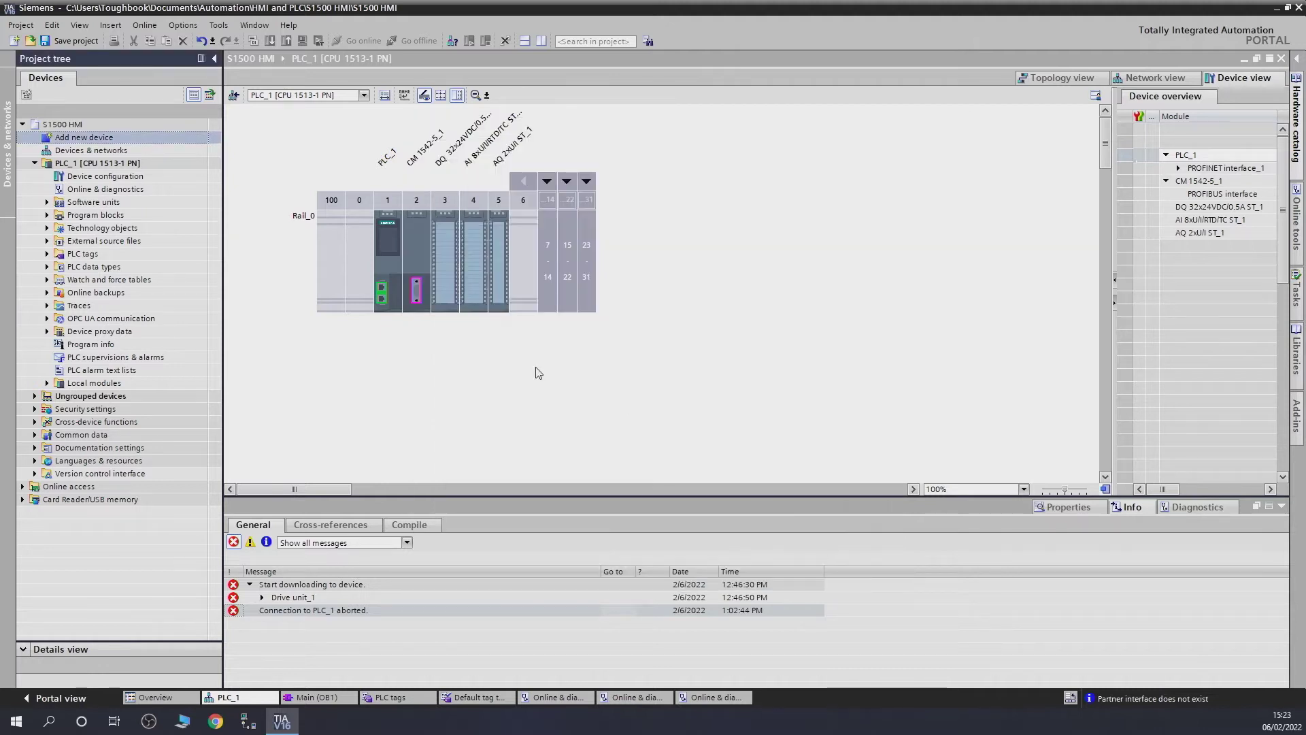
Search accessible devices and select the found plc_1 and hmi_1 entries.
{"action": "left_click", "coordinate": [449, 41]}
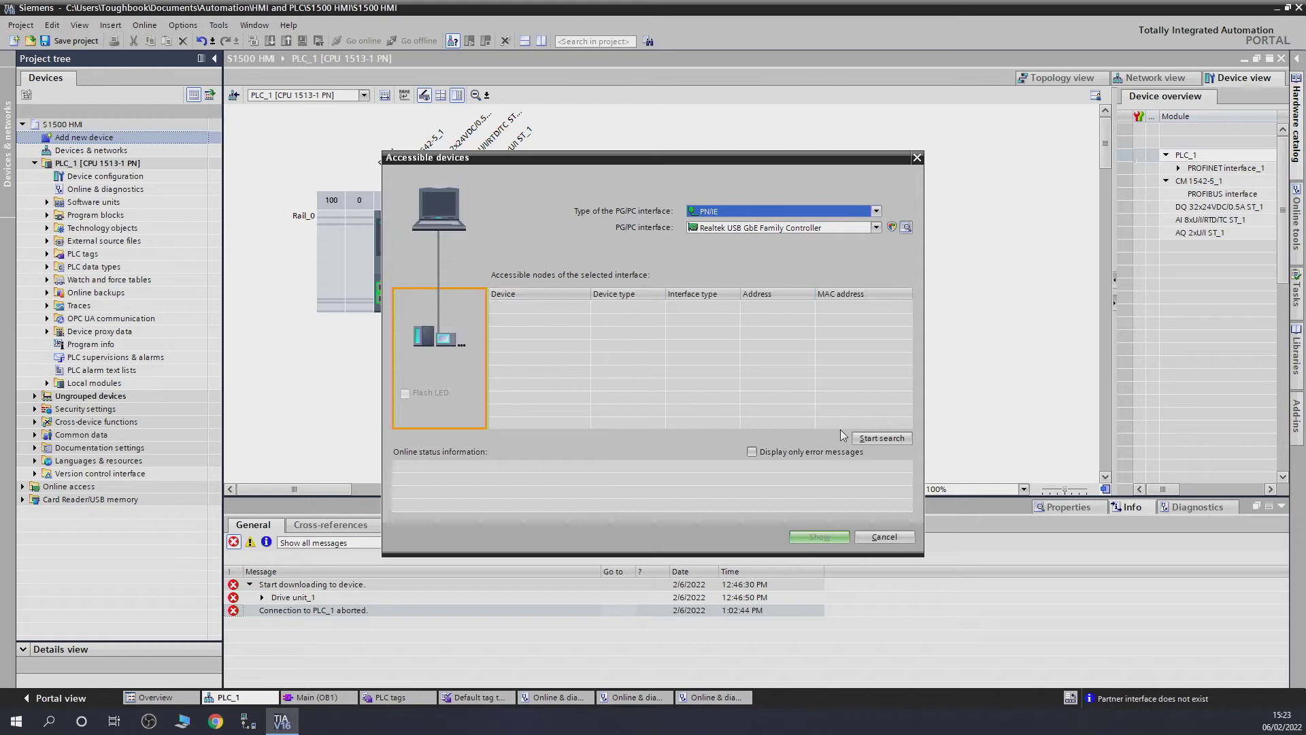
{"action": "left_click", "coordinate": [878, 438]}
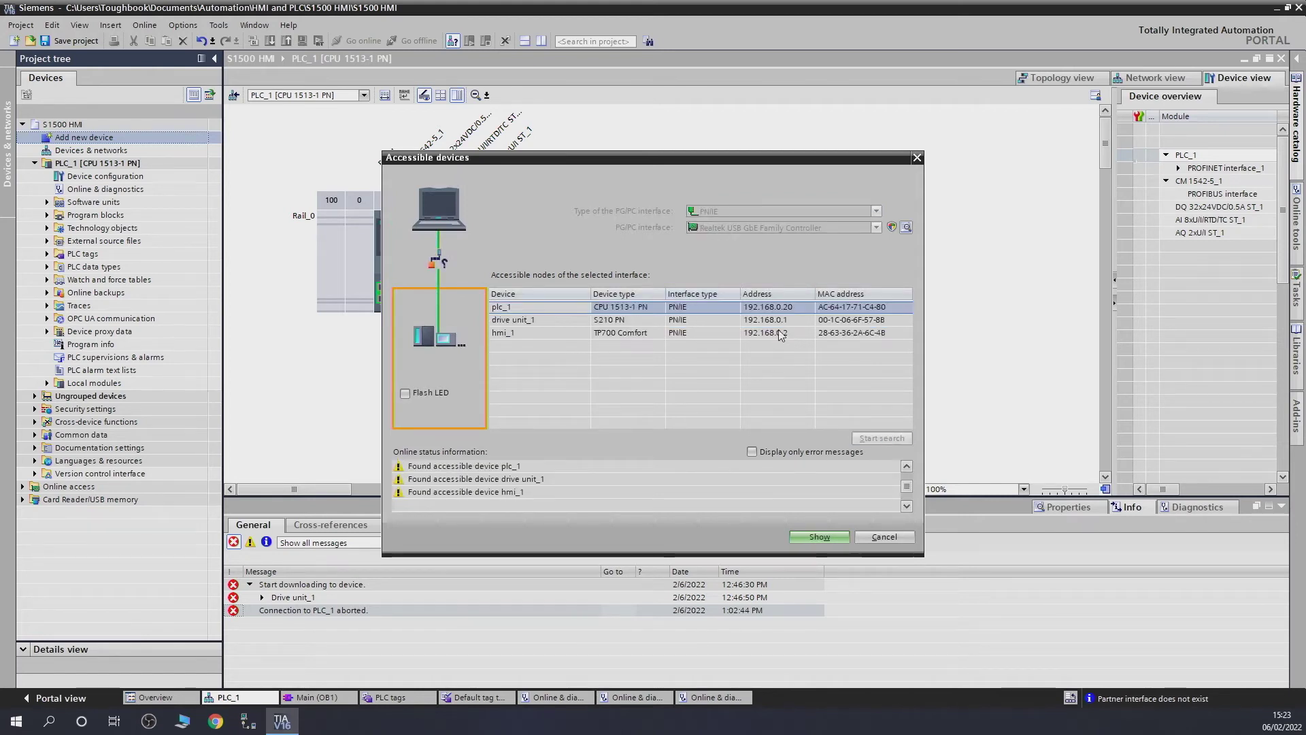
{"action": "left_click", "coordinate": [765, 333]}
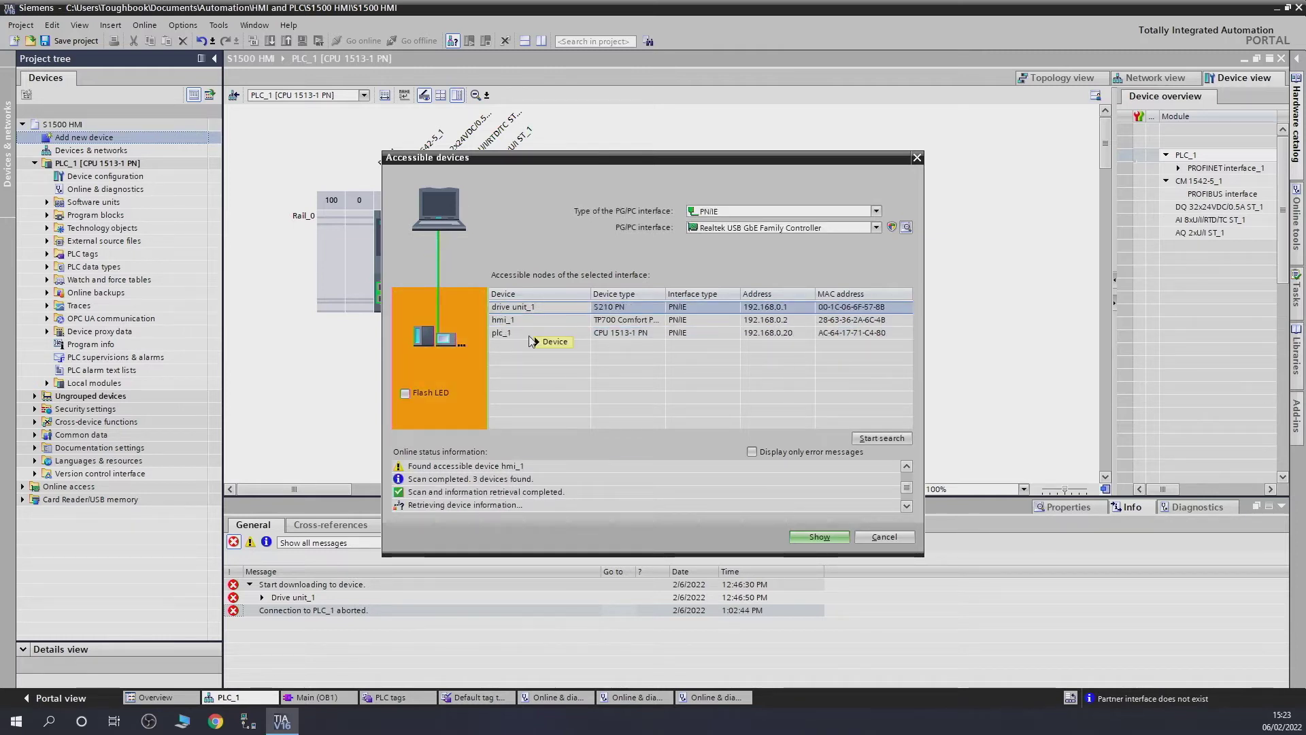
{"action": "left_click", "coordinate": [510, 329]}
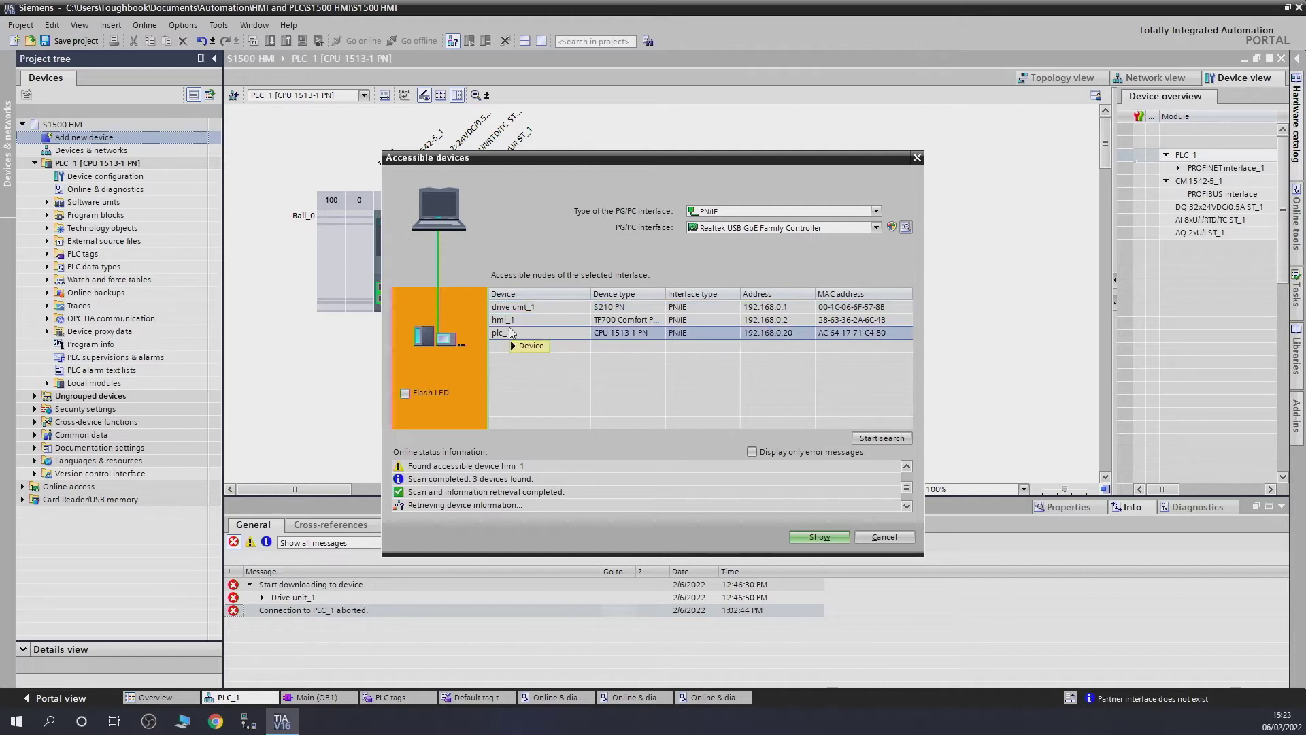
{"action": "left_click", "coordinate": [511, 322]}
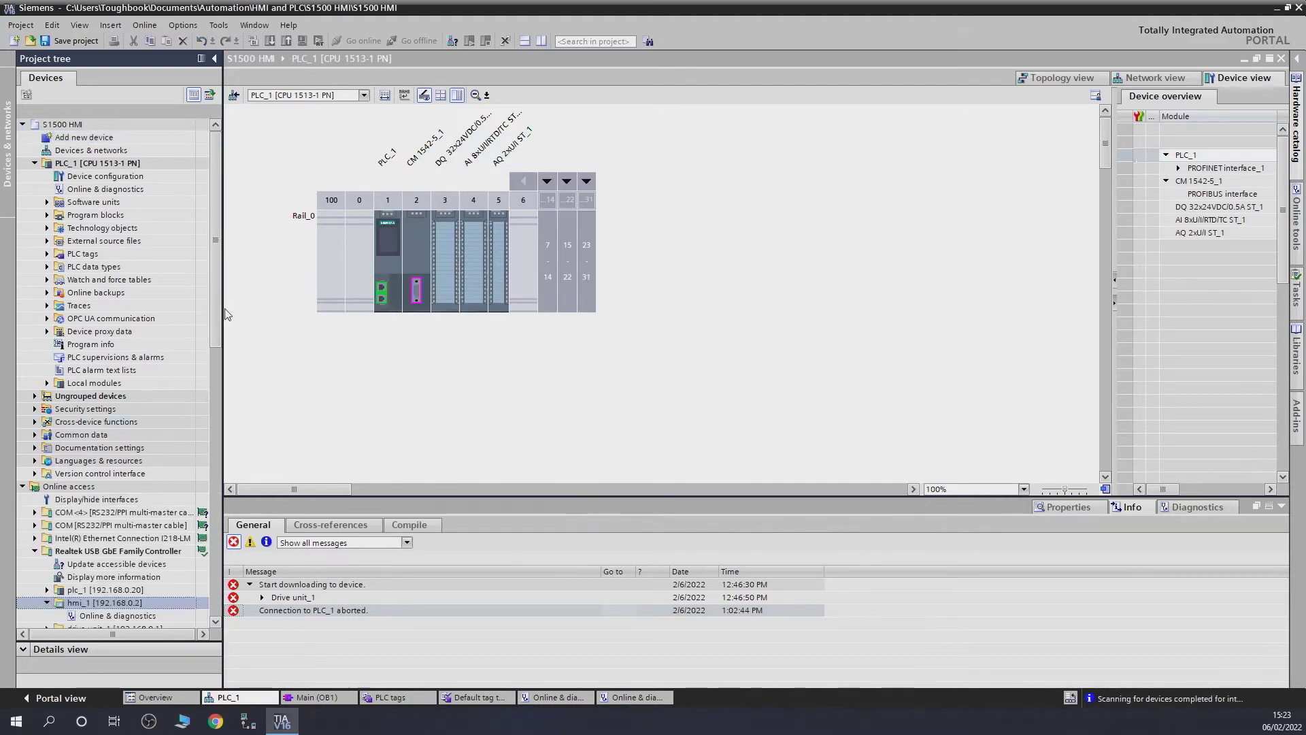
Open hmi_1's online diagnostics and view its Assign IP address function.
{"action": "scroll", "coordinate": [102, 381], "scroll_direction": "down", "scroll_amount": 4}
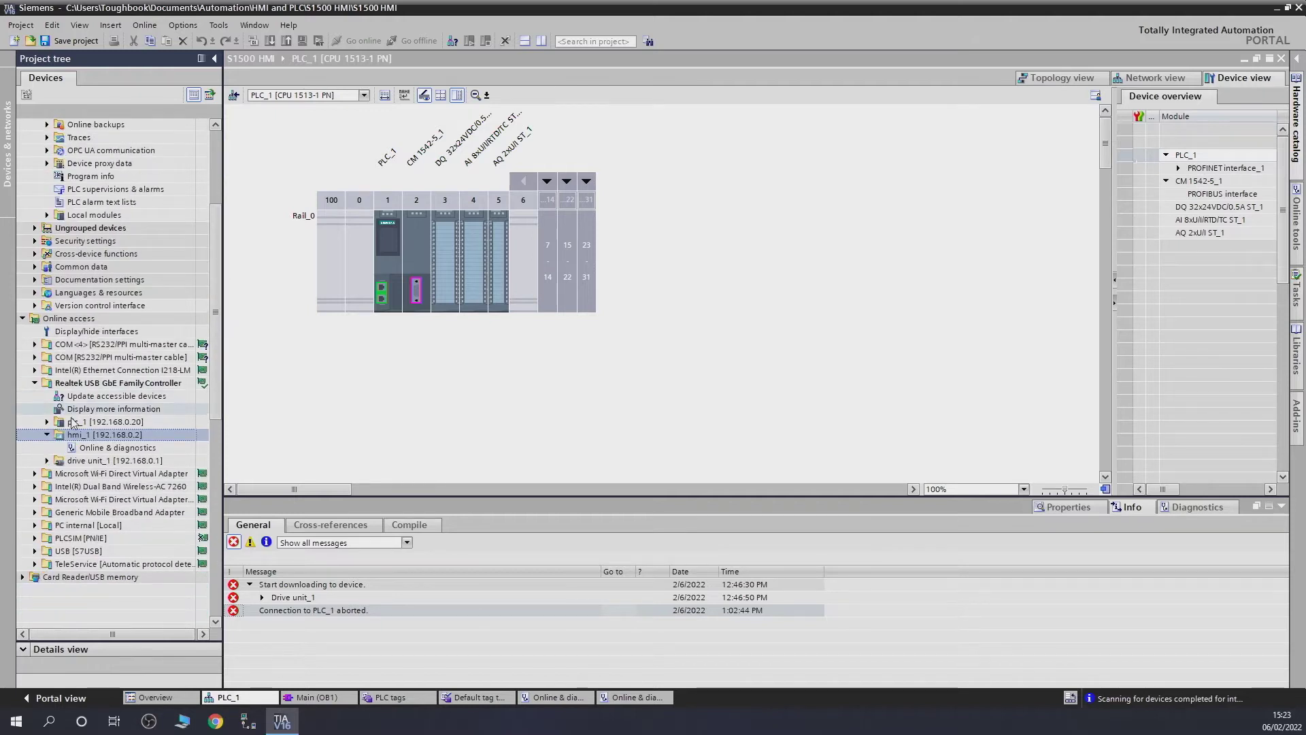
{"action": "double_click", "coordinate": [117, 447]}
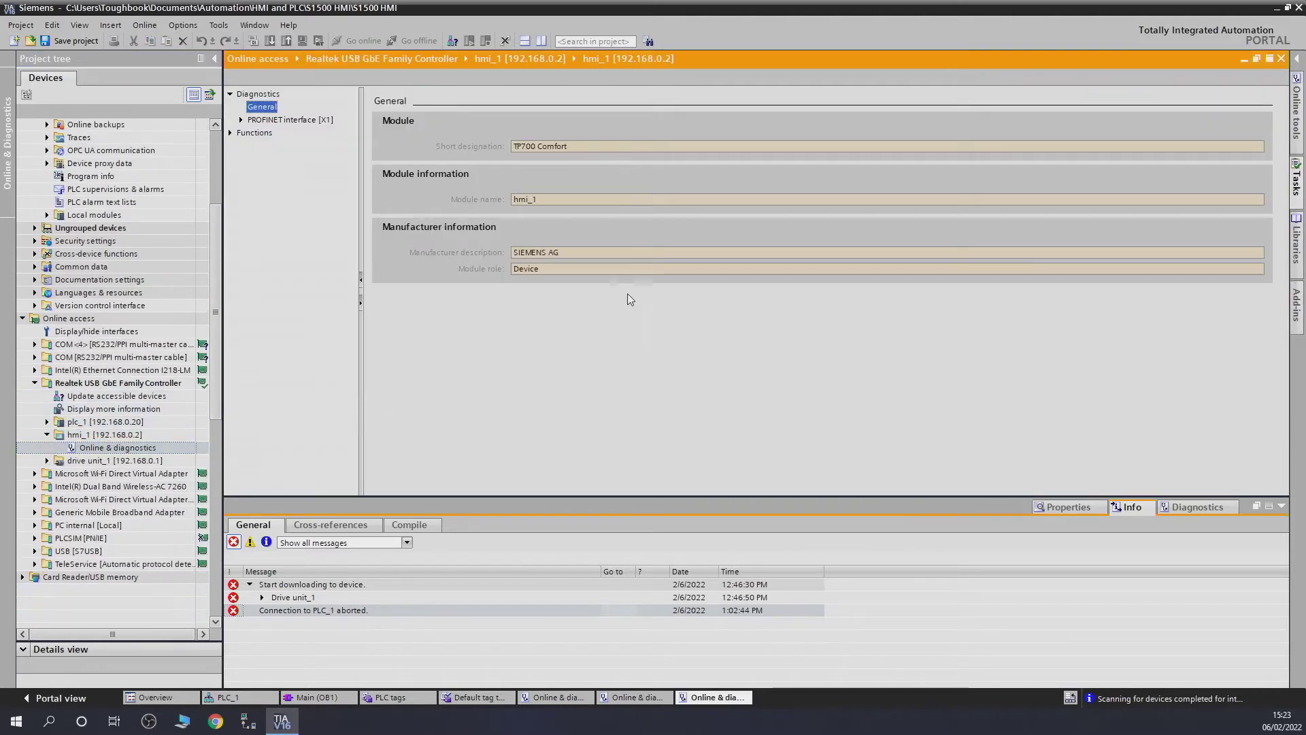
{"action": "left_click", "coordinate": [230, 132]}
{"action": "left_click", "coordinate": [262, 147]}
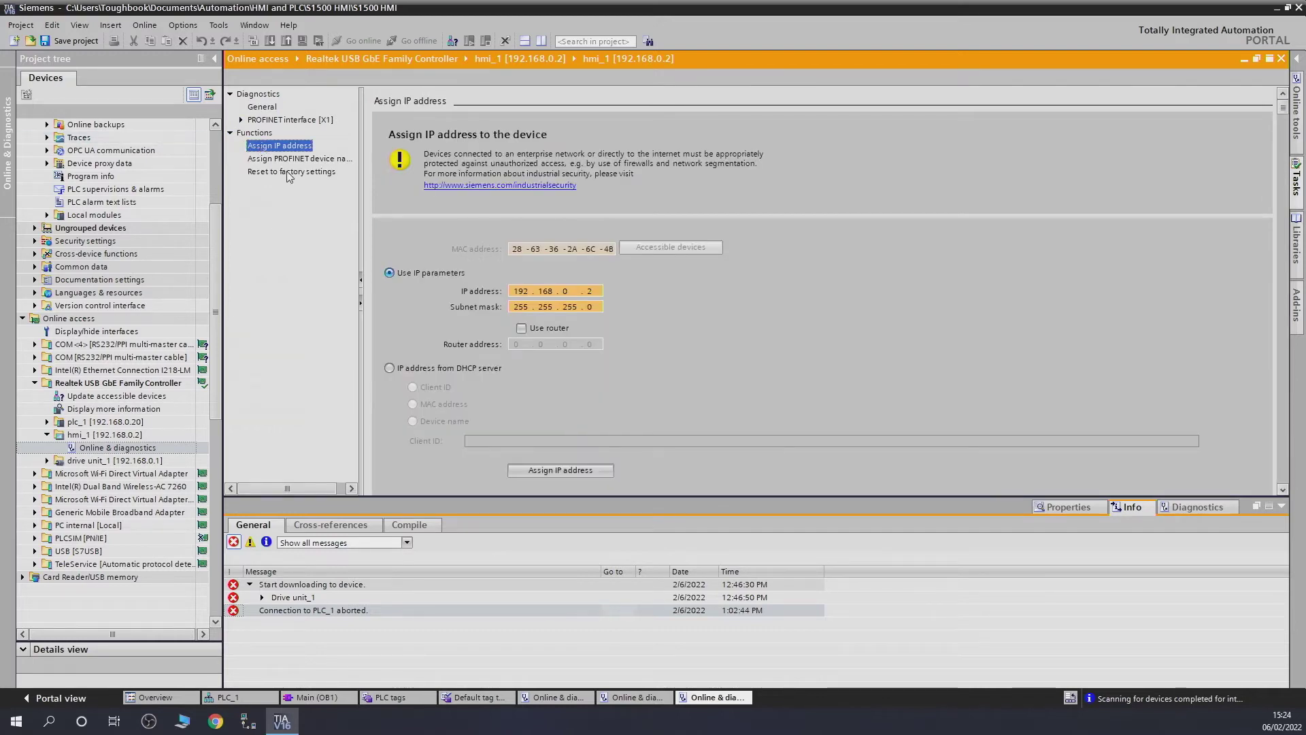
Browse PROFINET interface [X1] statistics, ports, IO controller and overview pages, then the general overview.
{"action": "left_click", "coordinate": [242, 121]}
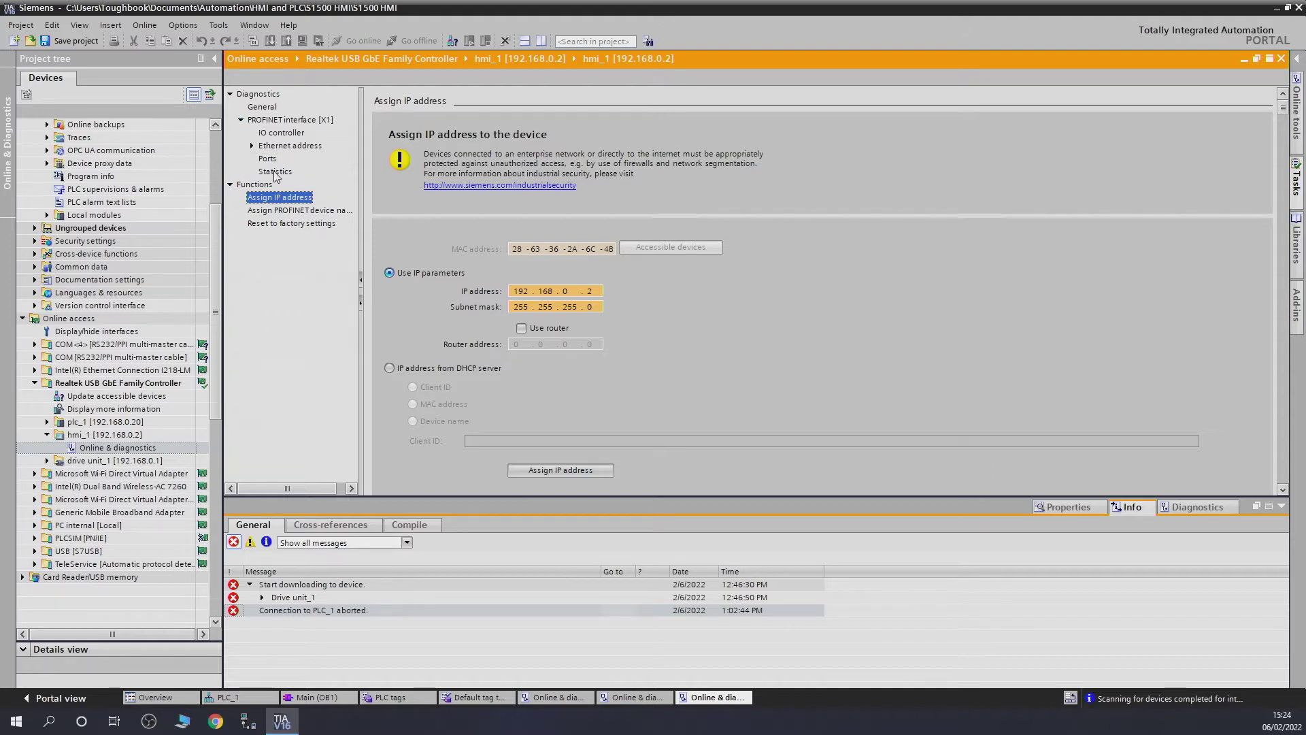
{"action": "left_click", "coordinate": [275, 173]}
{"action": "left_click", "coordinate": [270, 160]}
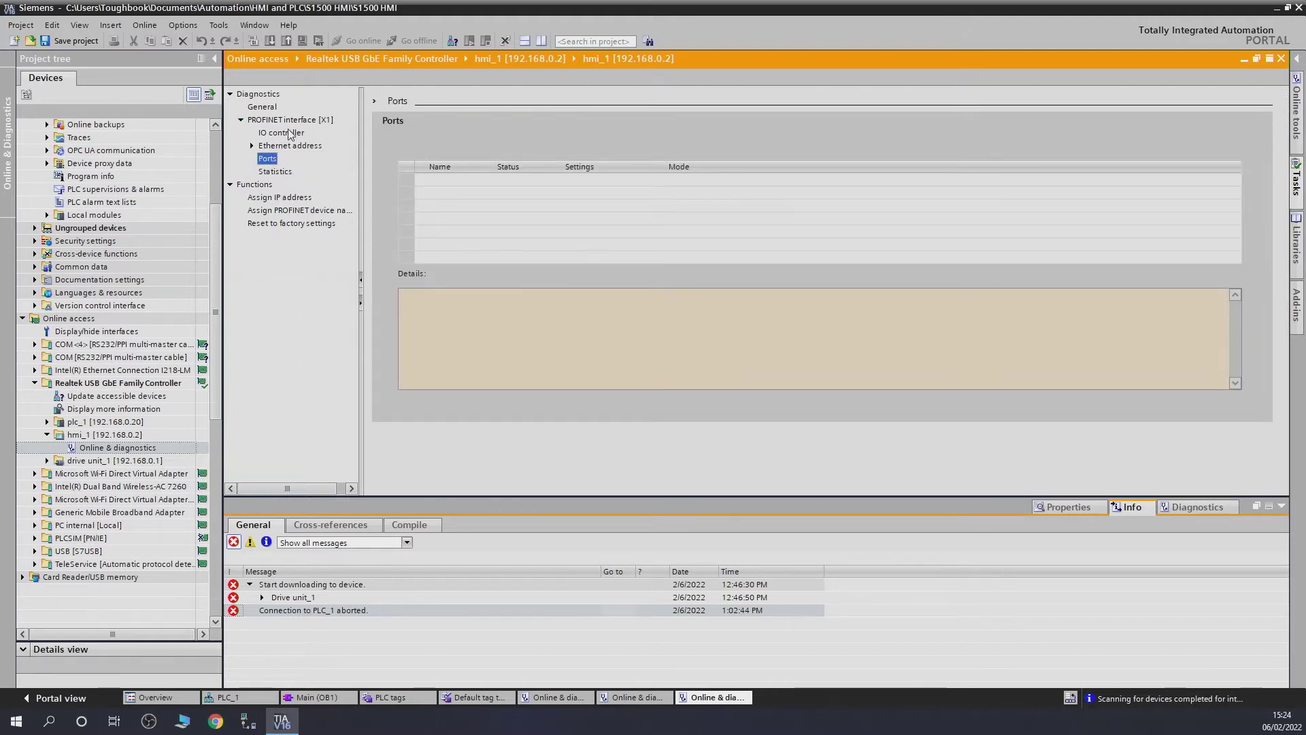
{"action": "left_click", "coordinate": [289, 133]}
{"action": "left_click", "coordinate": [286, 122]}
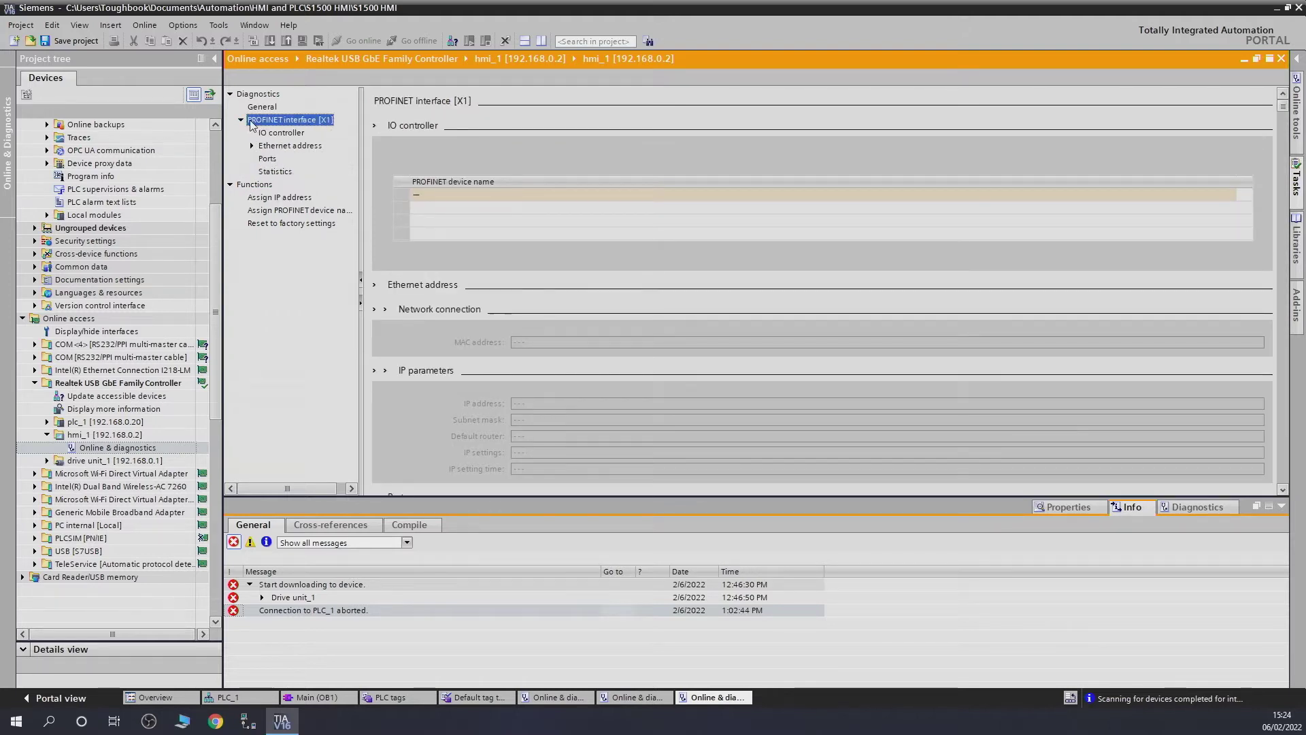
{"action": "left_click", "coordinate": [232, 96]}
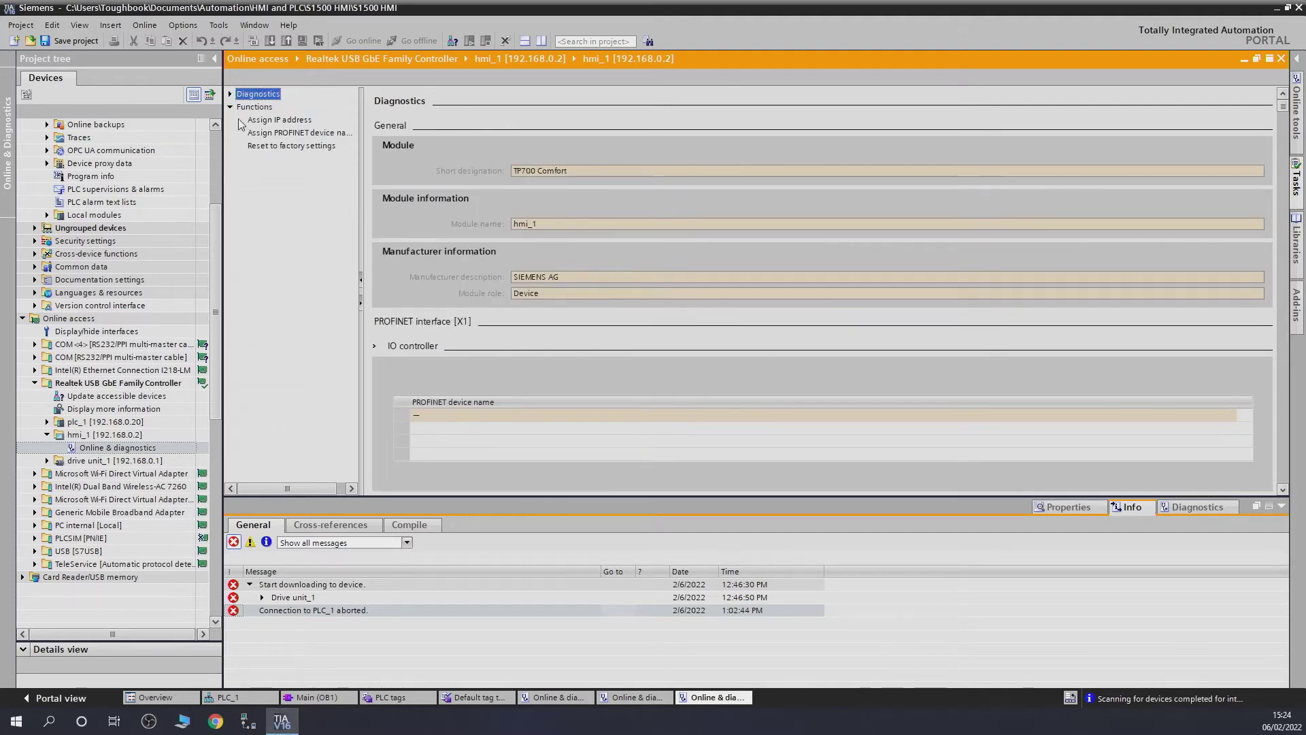
{"action": "left_click", "coordinate": [231, 108]}
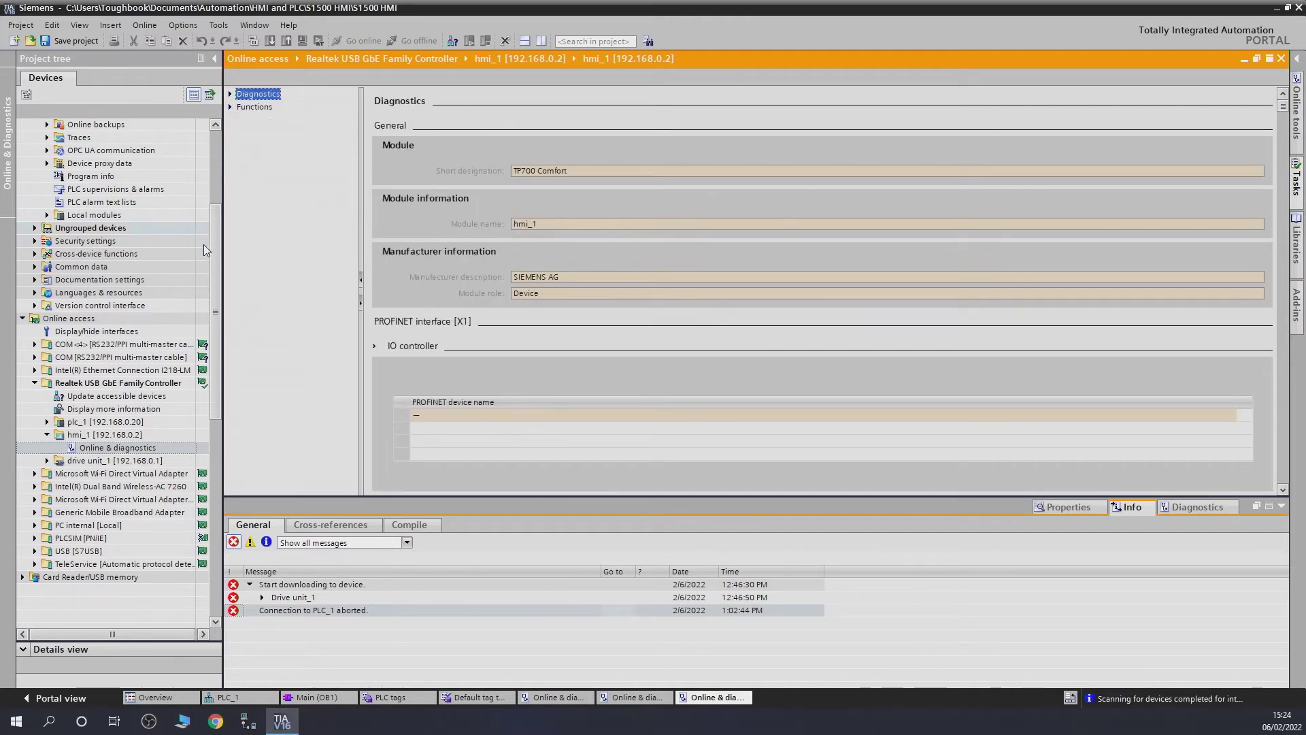
{"action": "left_click_drag", "start_coordinate": [212, 255], "coordinate": [208, 168]}
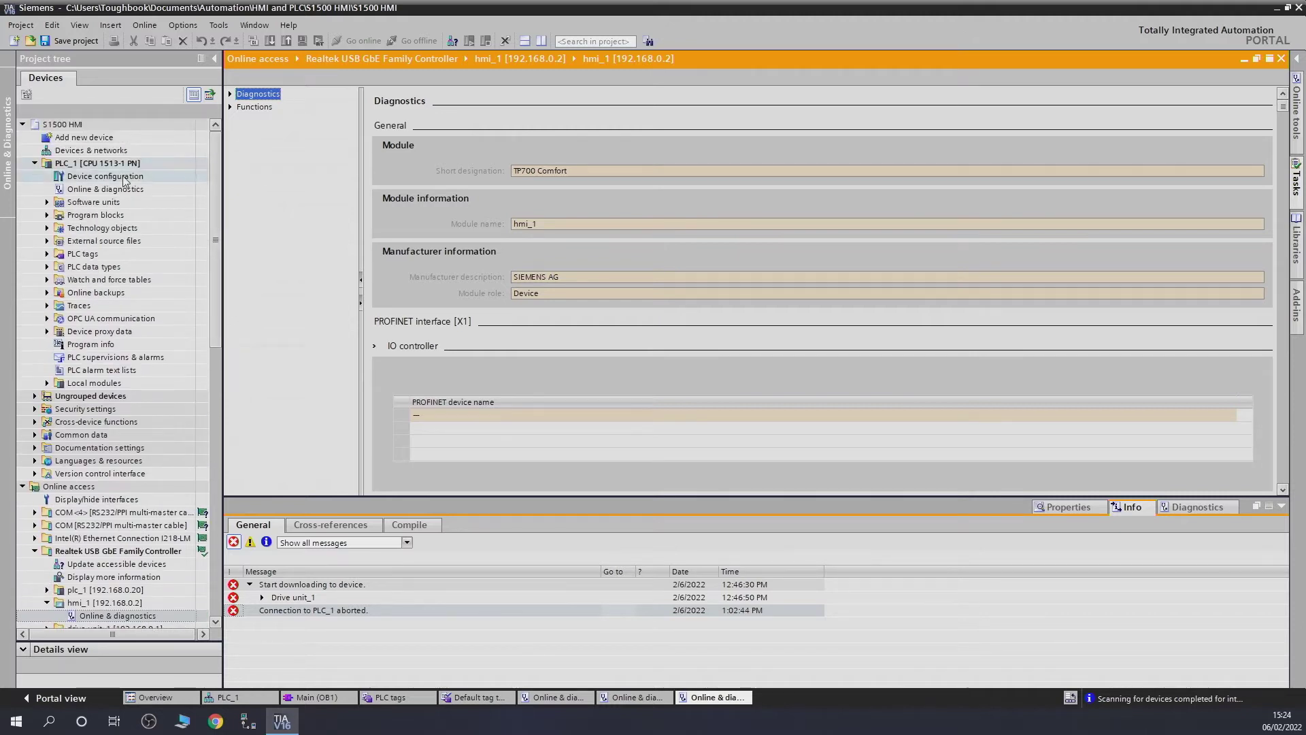
Reopen PLC_1's device configuration and collapse the online access tree.
{"action": "double_click", "coordinate": [92, 180]}
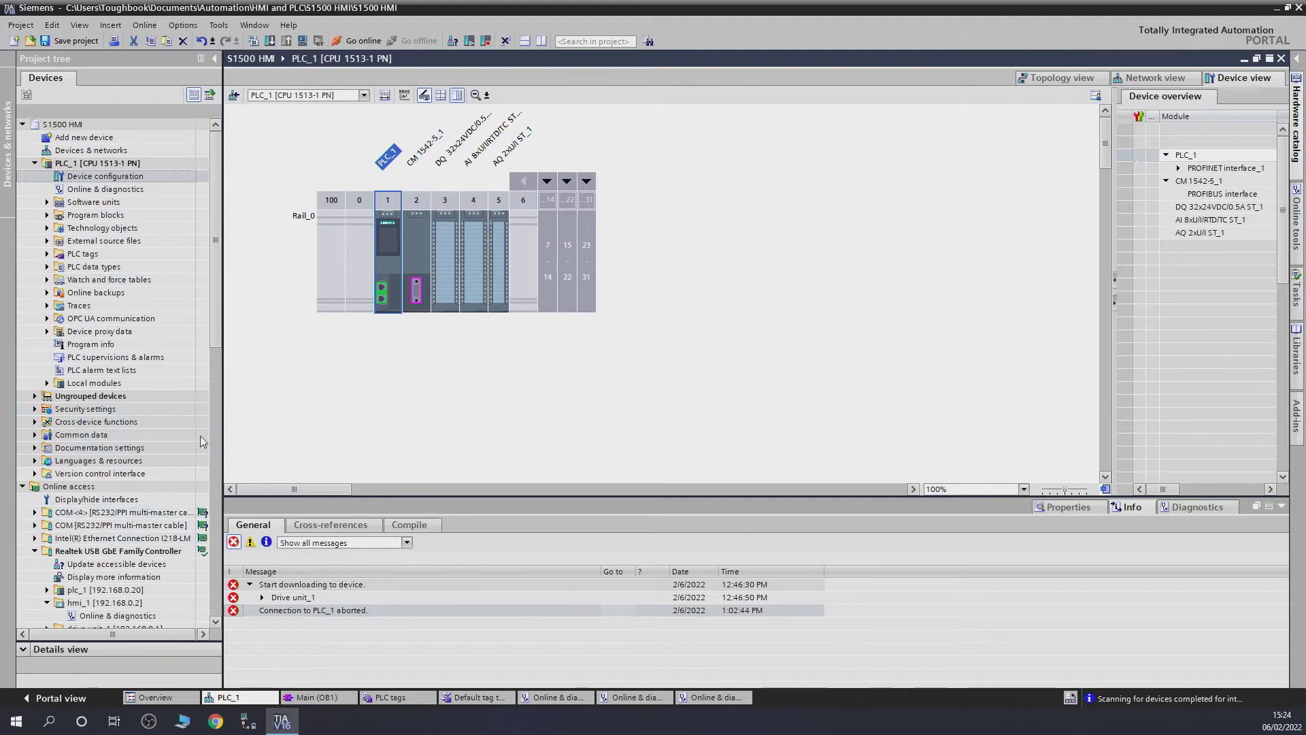
{"action": "left_click", "coordinate": [34, 551]}
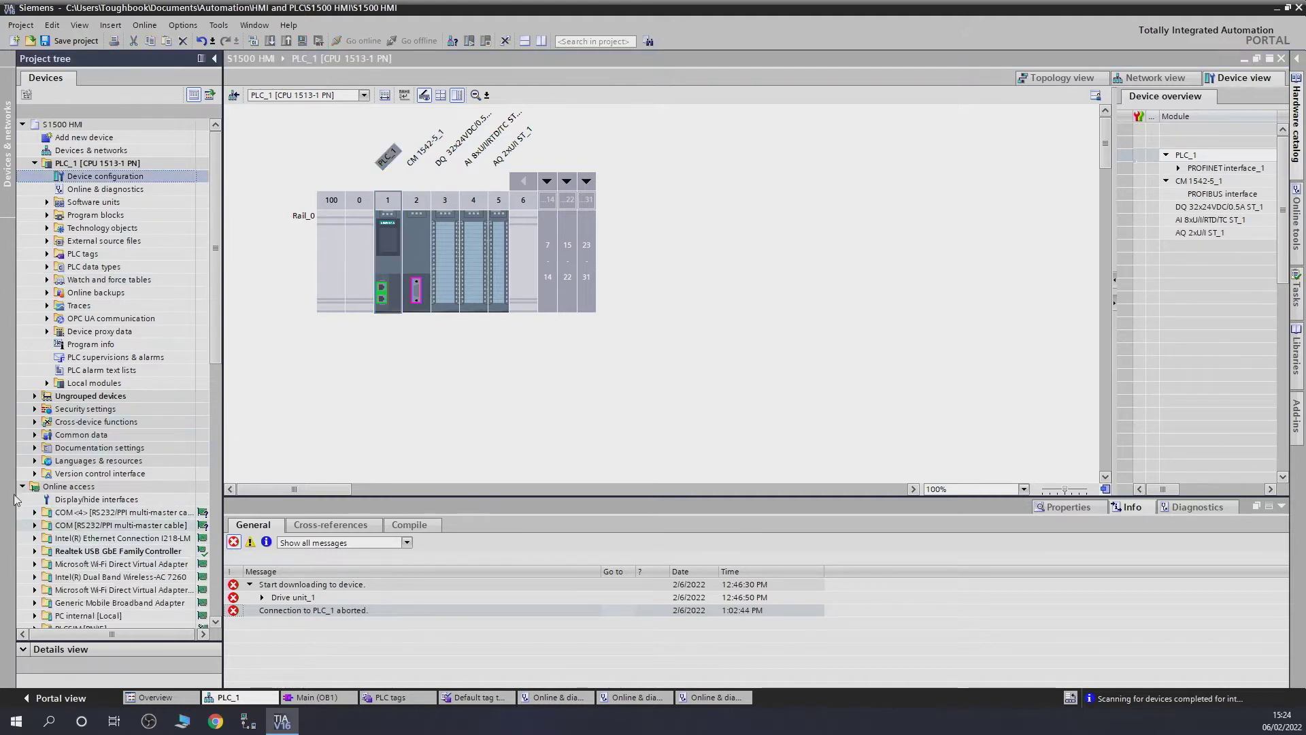
{"action": "left_click", "coordinate": [23, 486]}
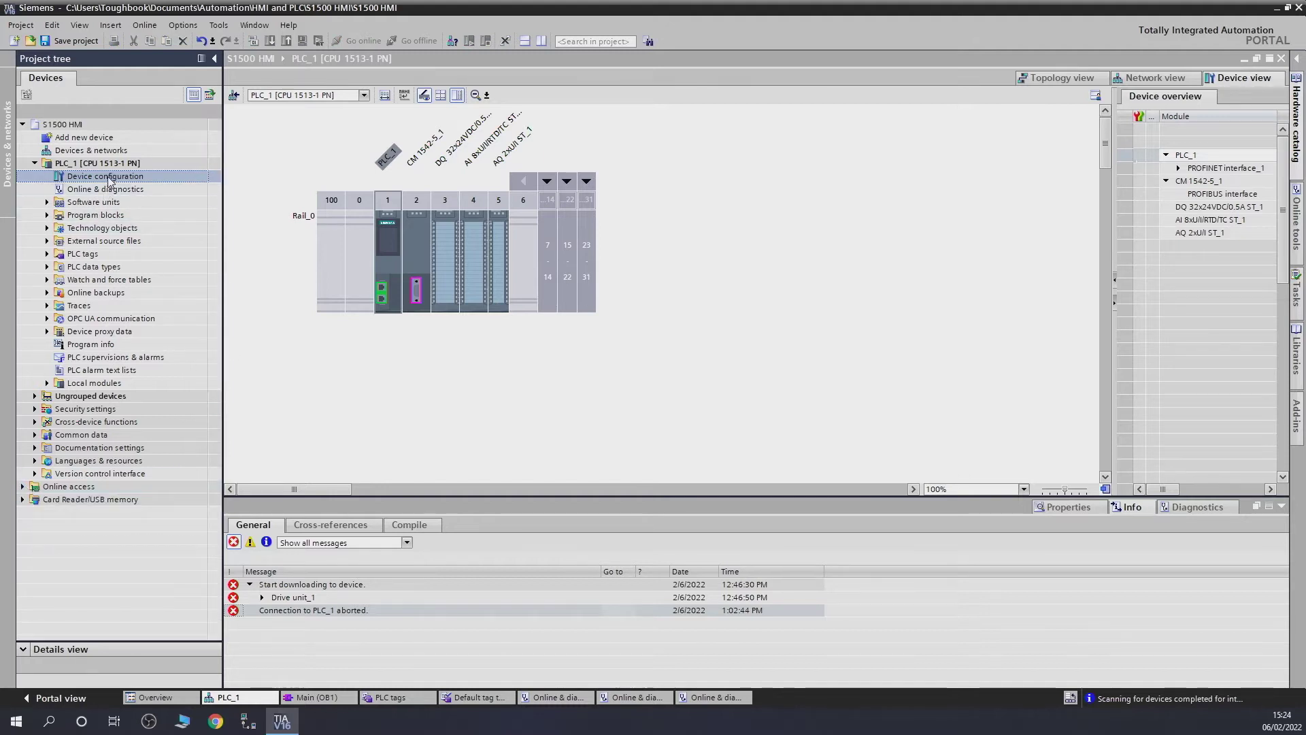
Select the TP700 Comfort panel 6AV2 124-0GC01-0AX0 under HMI > SIMATIC Comfort Panel > 7" Display.
{"action": "double_click", "coordinate": [102, 137]}
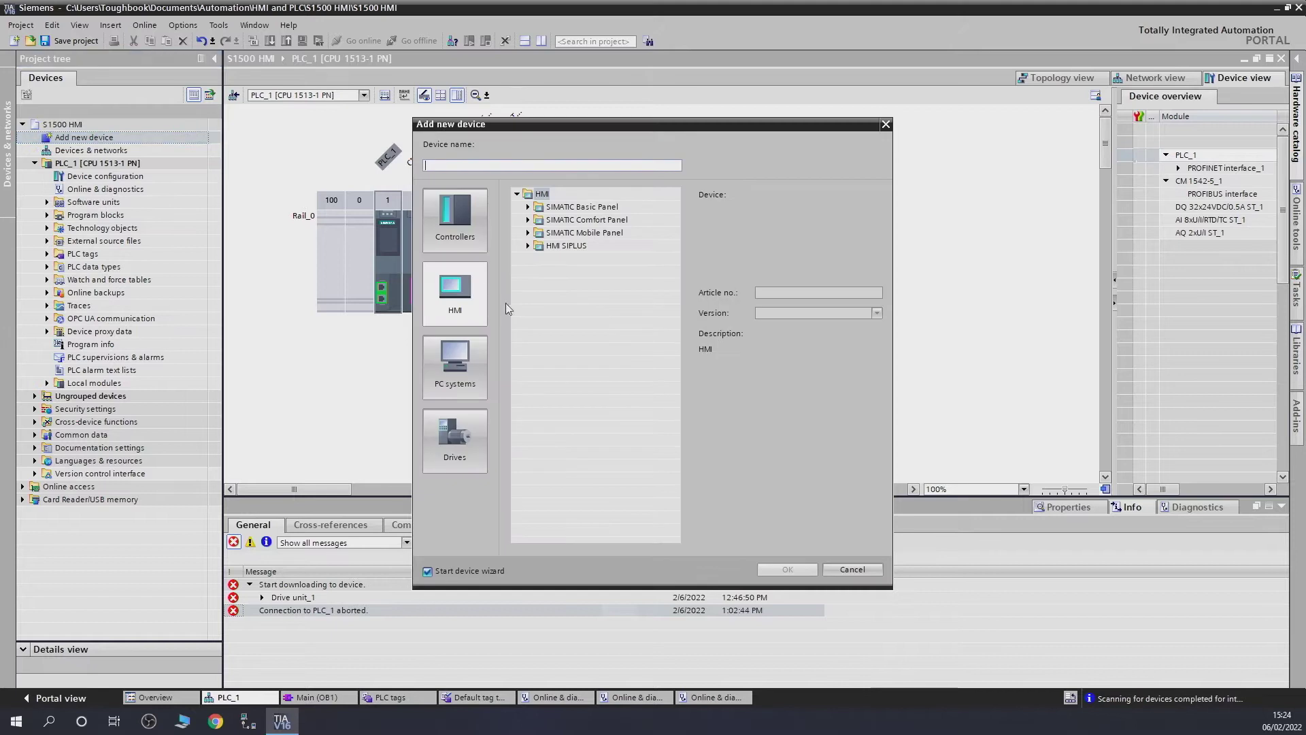
{"action": "key", "text": "Tab"}
{"action": "left_click", "coordinate": [527, 220]}
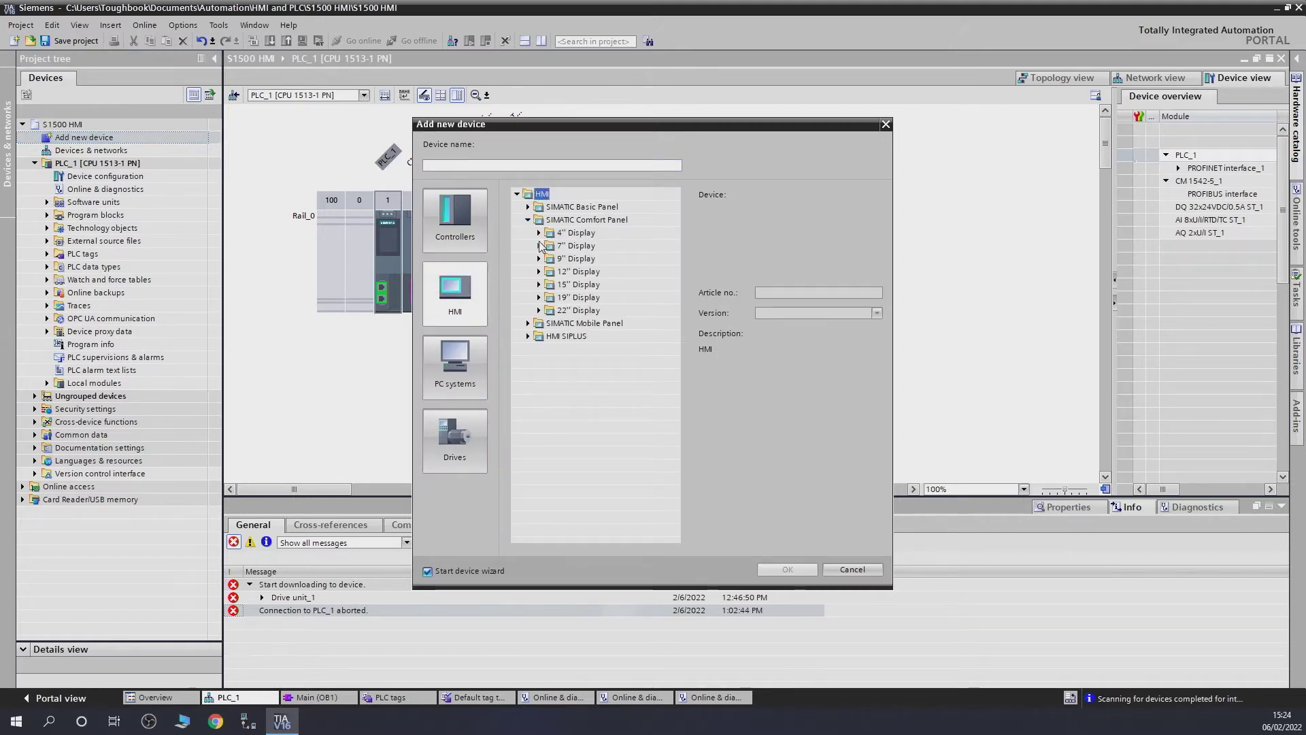
{"action": "left_click", "coordinate": [539, 246]}
{"action": "left_click", "coordinate": [583, 259]}
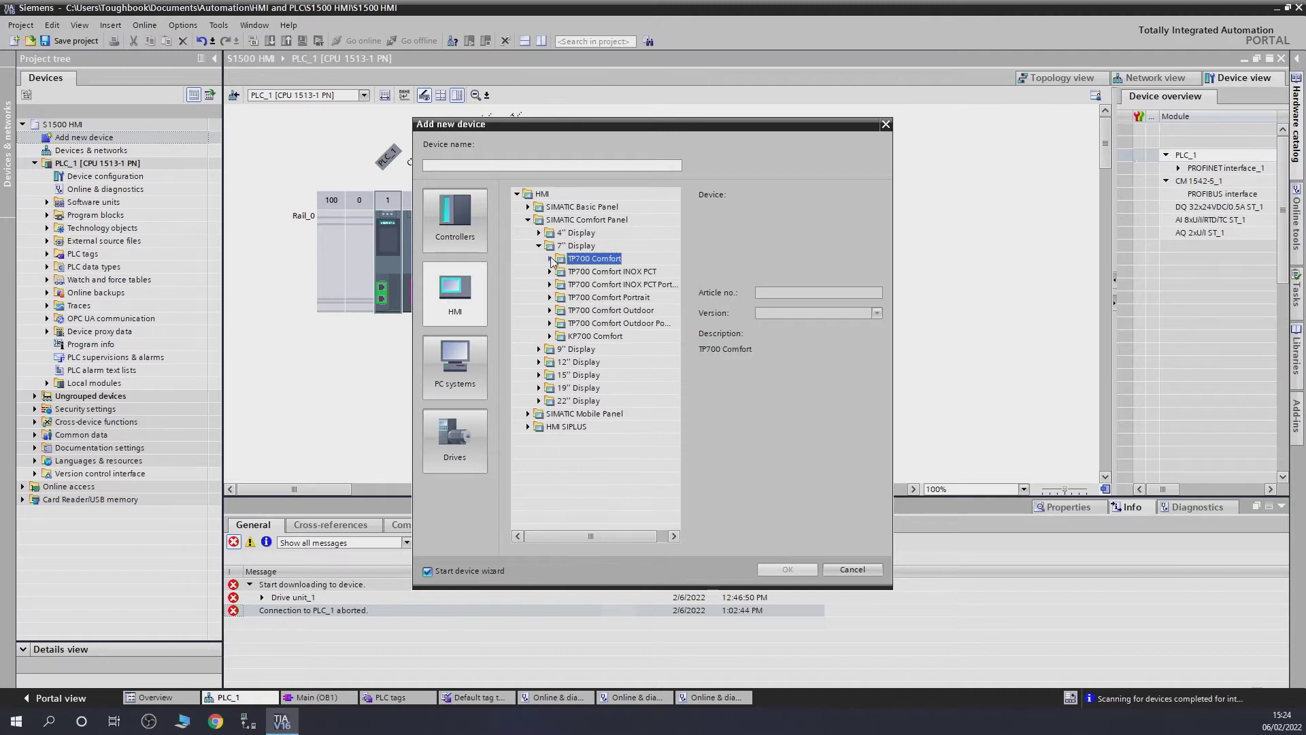
{"action": "left_click", "coordinate": [551, 259]}
{"action": "left_click", "coordinate": [651, 273]}
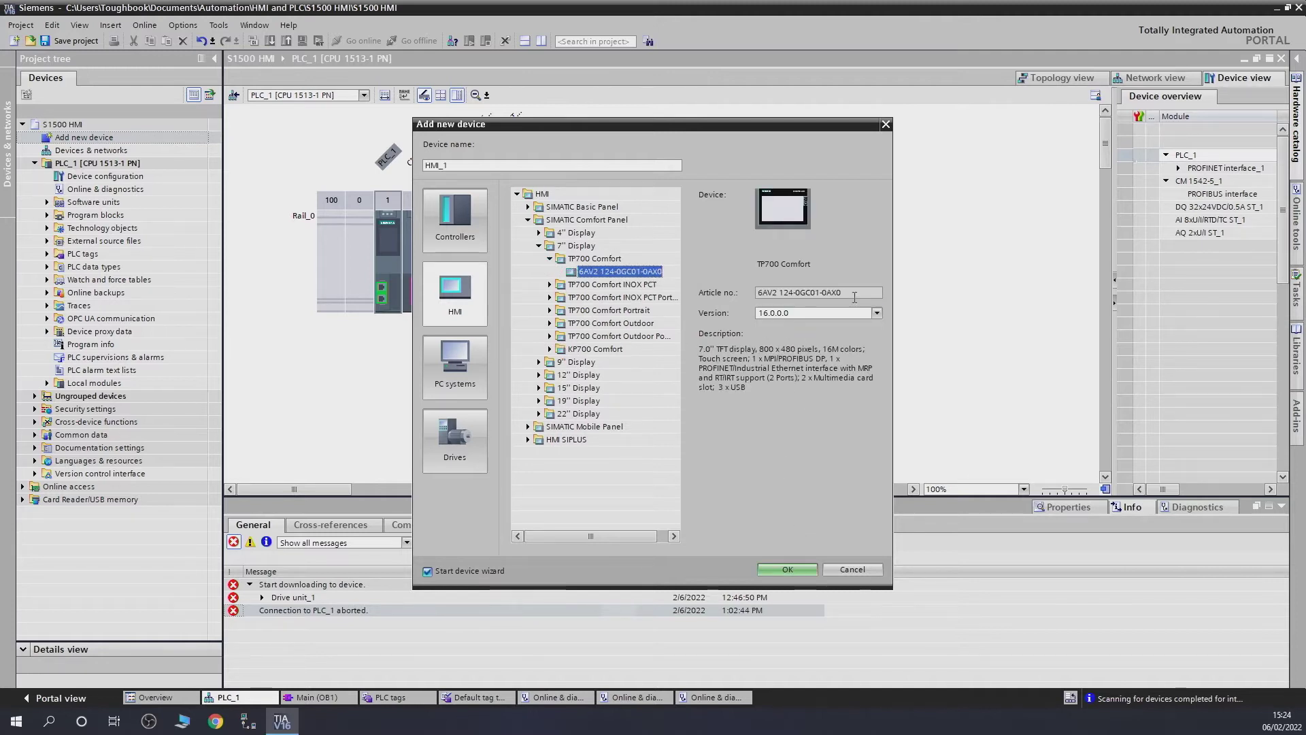
Add the TP700 Comfort panel and connect it to PLC_1 in the HMI Device Wizard.
{"action": "left_click", "coordinate": [786, 569]}
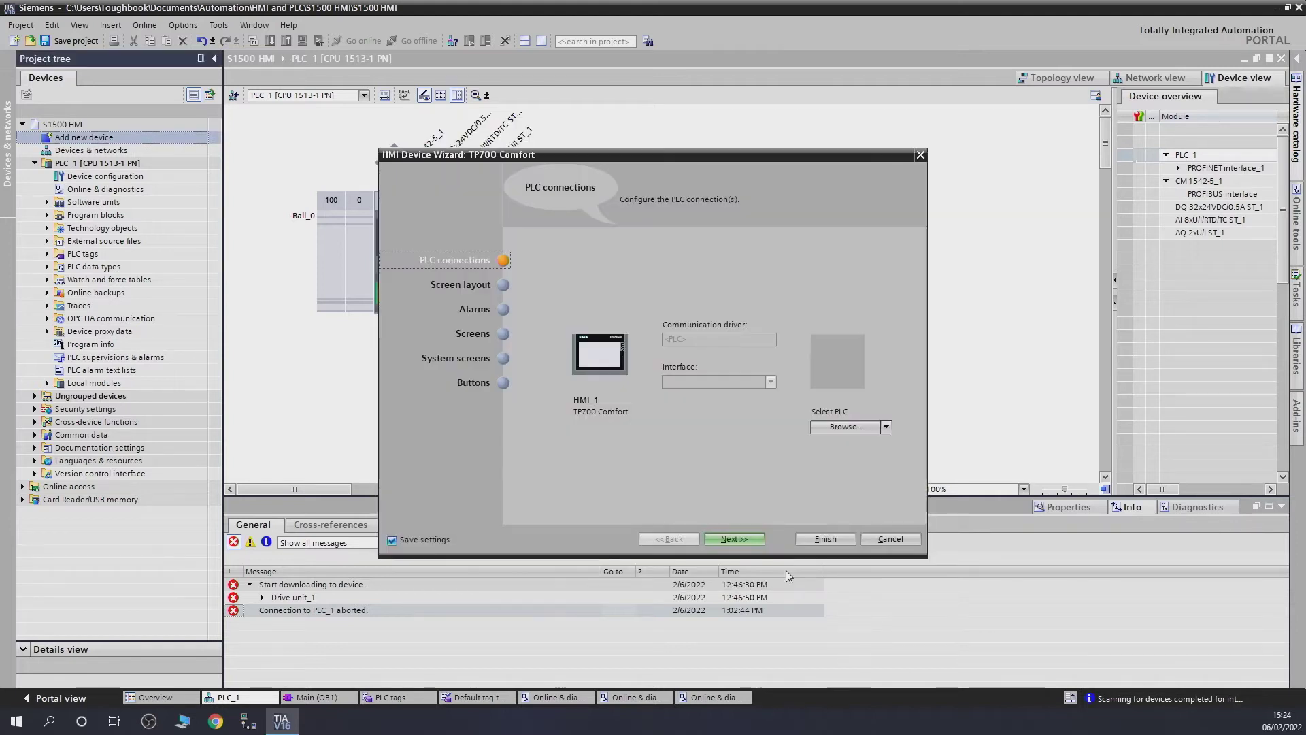
{"action": "left_click", "coordinate": [838, 429]}
{"action": "left_click", "coordinate": [850, 488]}
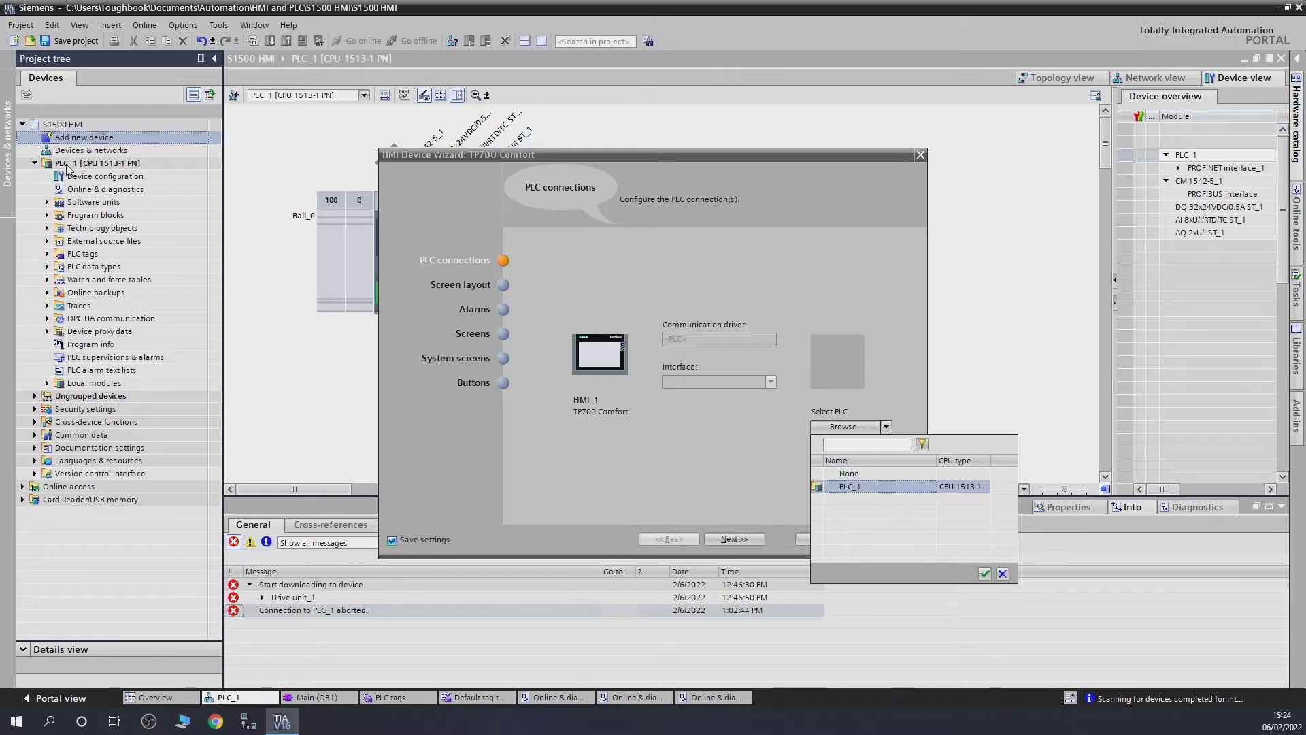
{"action": "left_click", "coordinate": [984, 574]}
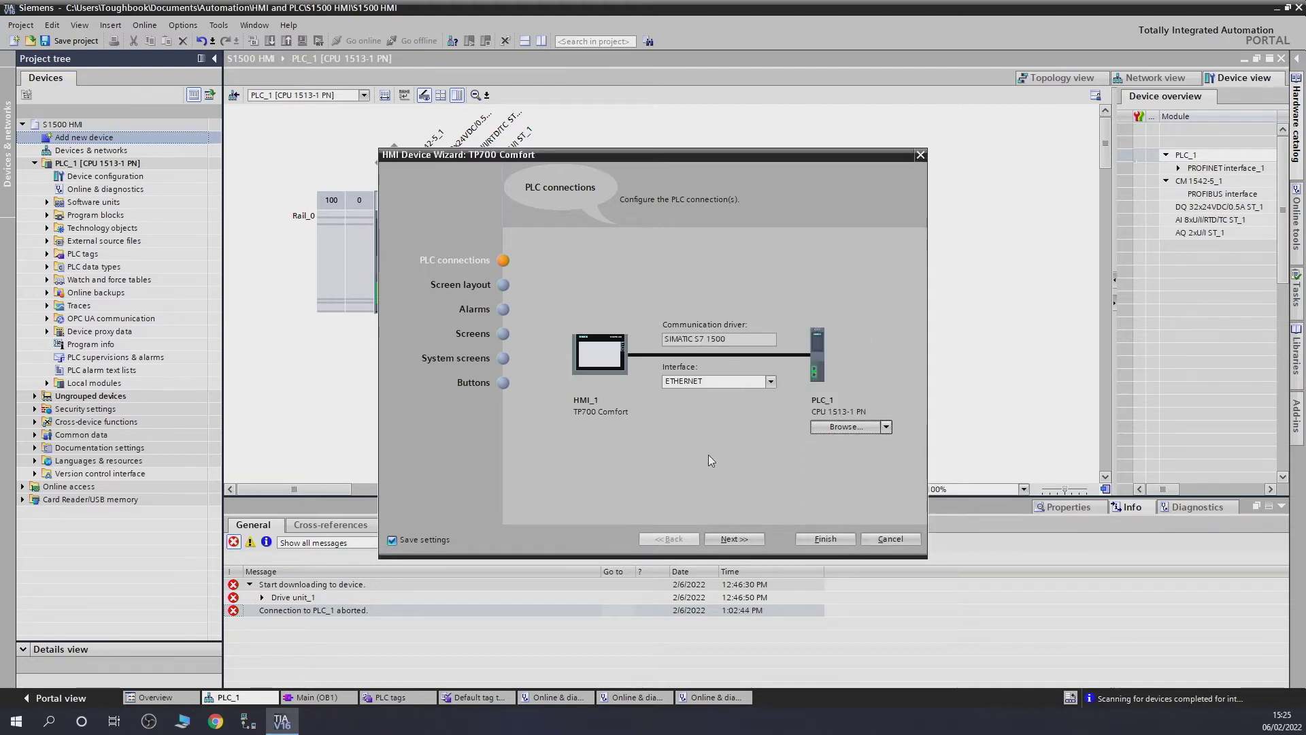
Step through the wizard's layout, alarm, navigation, system screen and button pages, then finish.
{"action": "left_click", "coordinate": [462, 284]}
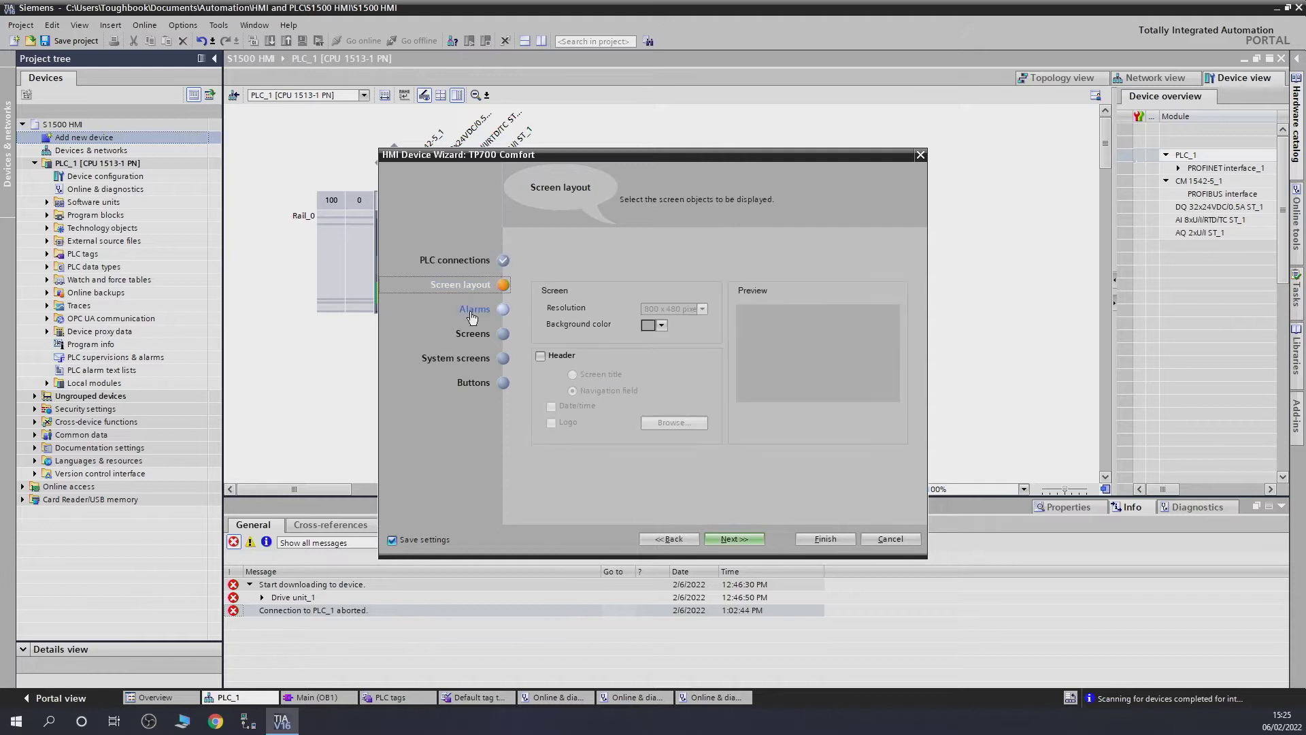
{"action": "left_click", "coordinate": [474, 314]}
{"action": "left_click", "coordinate": [472, 336]}
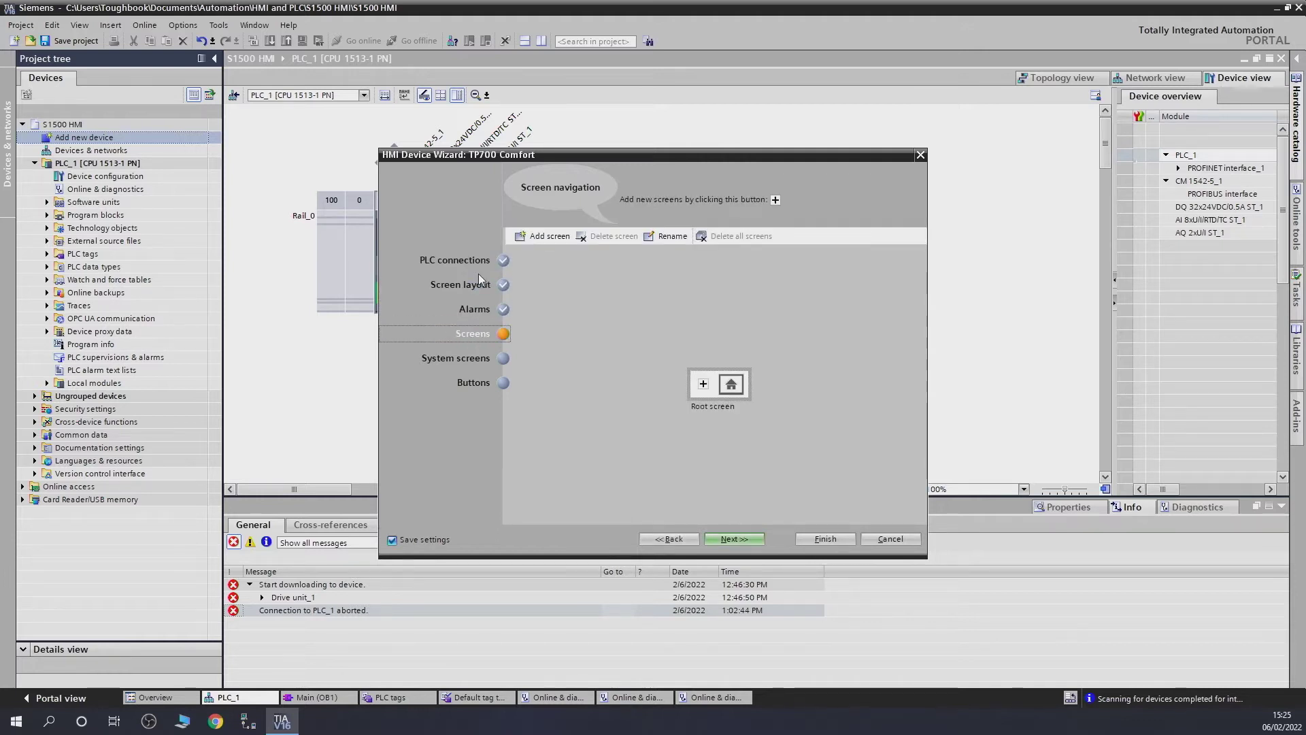
{"action": "left_click", "coordinate": [477, 284]}
{"action": "left_click", "coordinate": [477, 312]}
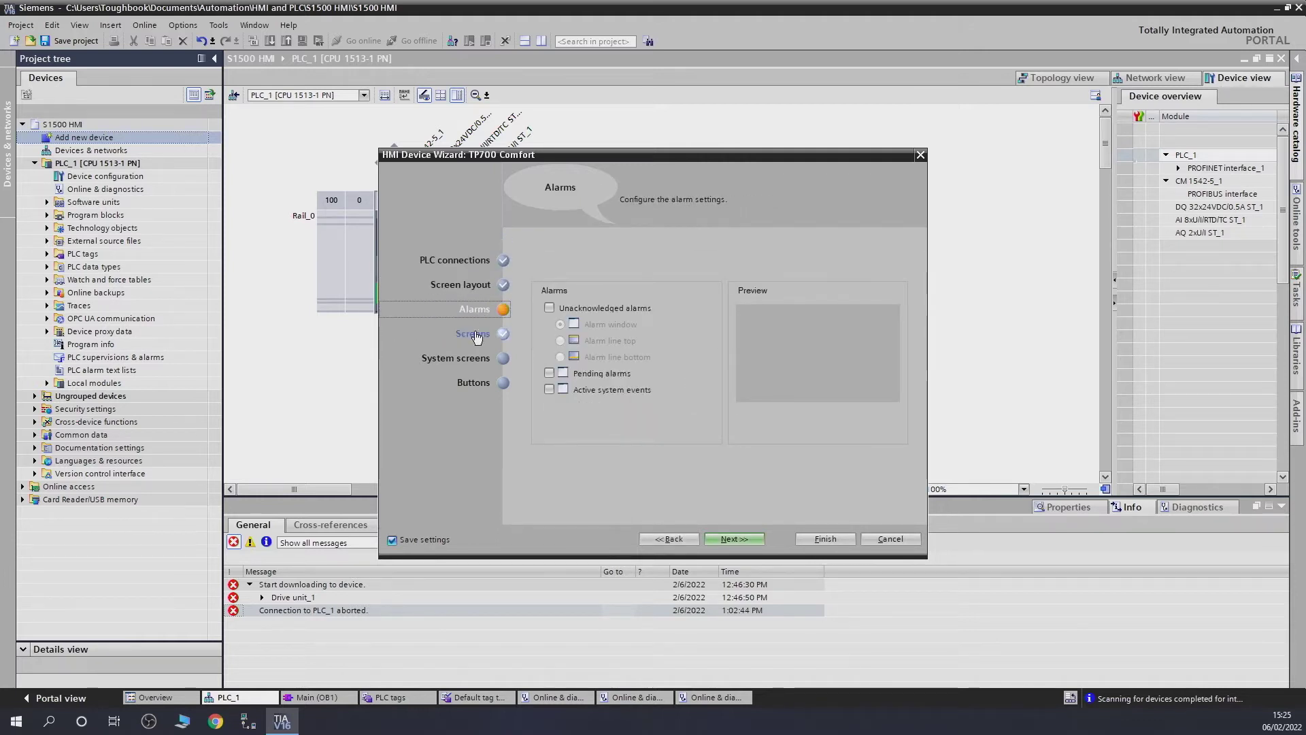
{"action": "left_click", "coordinate": [475, 335]}
{"action": "left_click", "coordinate": [475, 359]}
{"action": "left_click", "coordinate": [474, 383]}
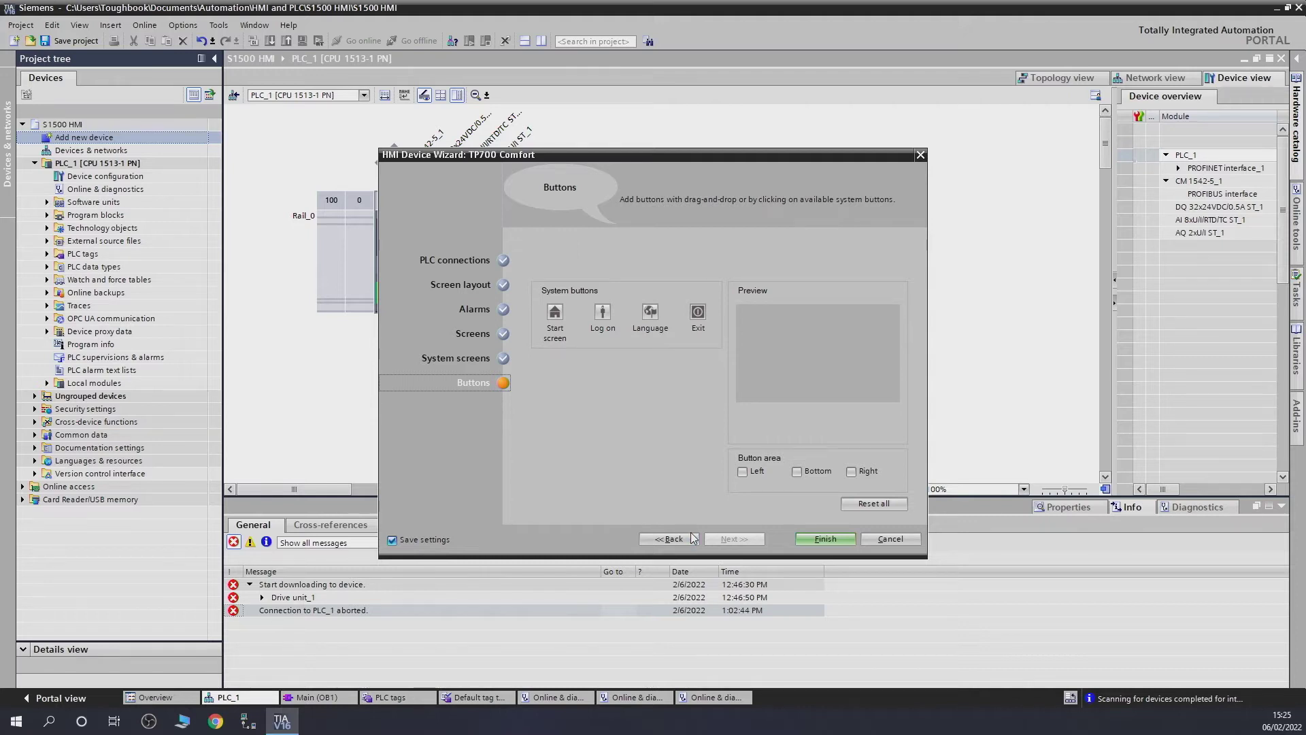
{"action": "left_click", "coordinate": [835, 541]}
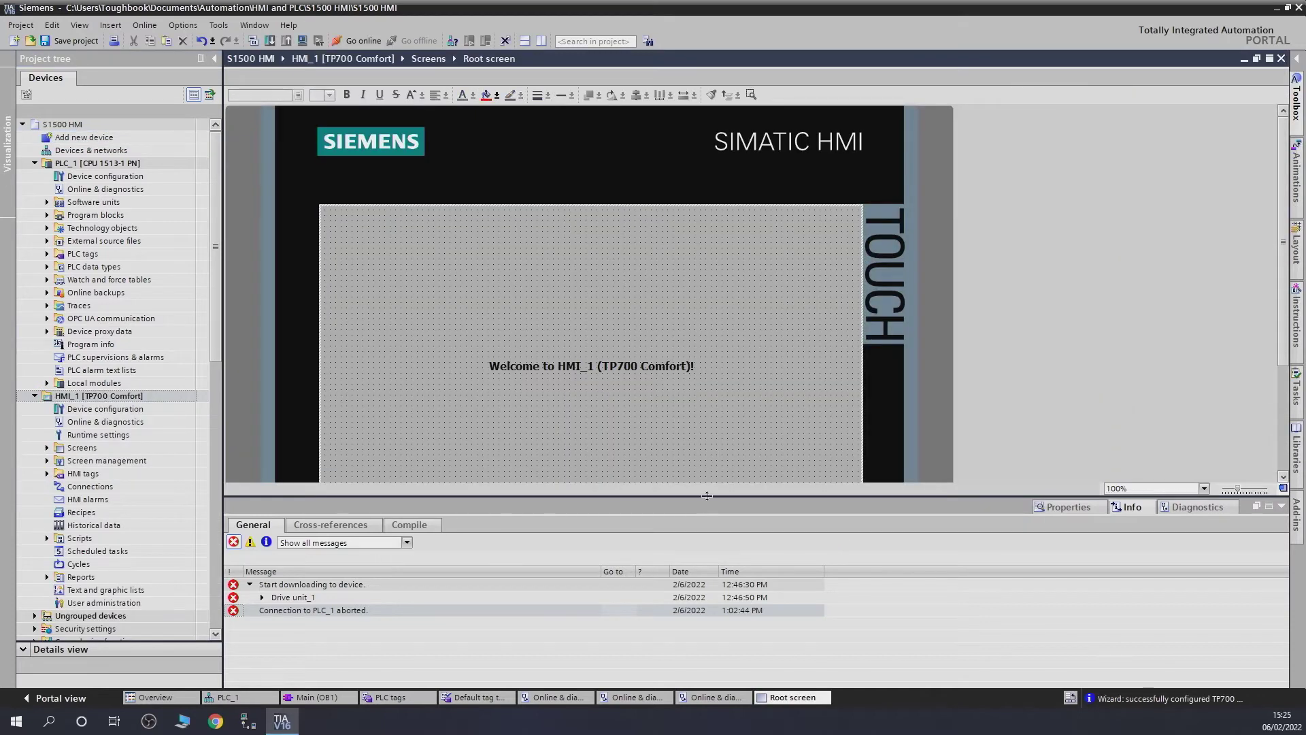
Enlarge the editor, zoom to 75%, and delete the 'Welcome to HMI_1' text.
{"action": "left_click_drag", "start_coordinate": [708, 495], "coordinate": [711, 555]}
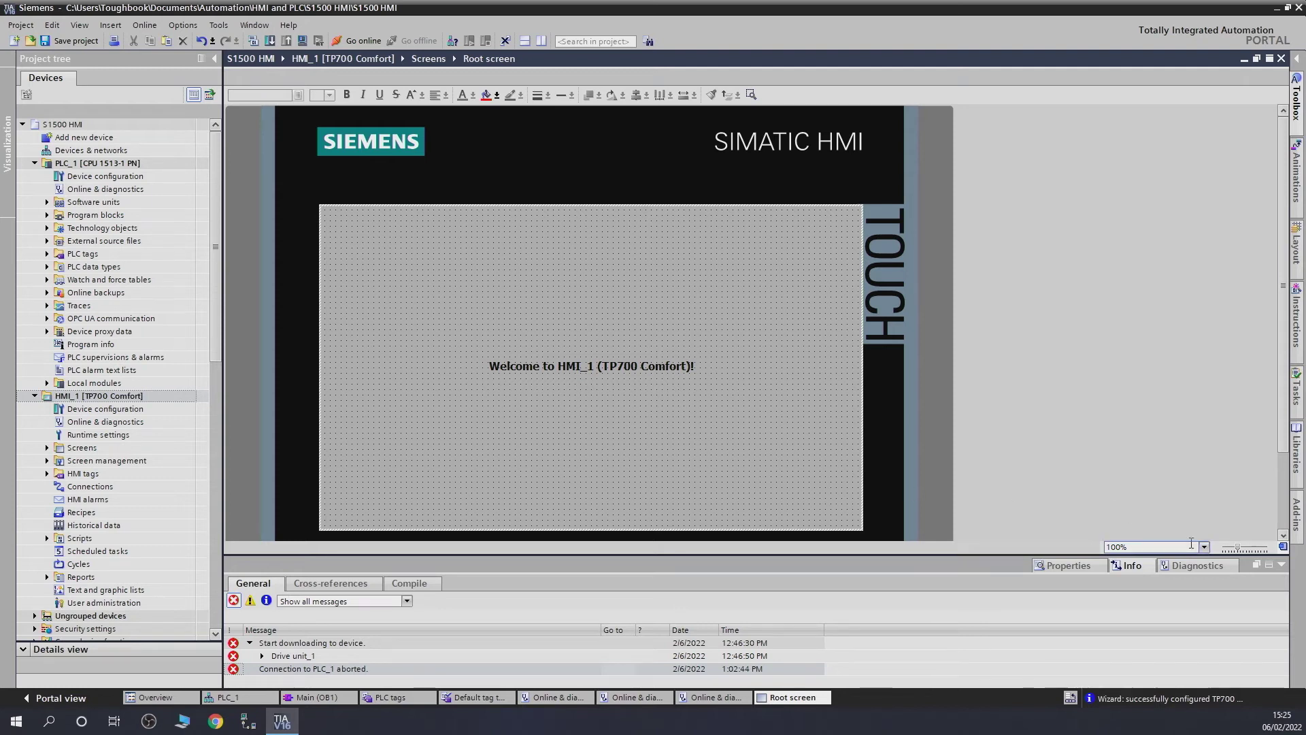
{"action": "left_click", "coordinate": [1203, 548]}
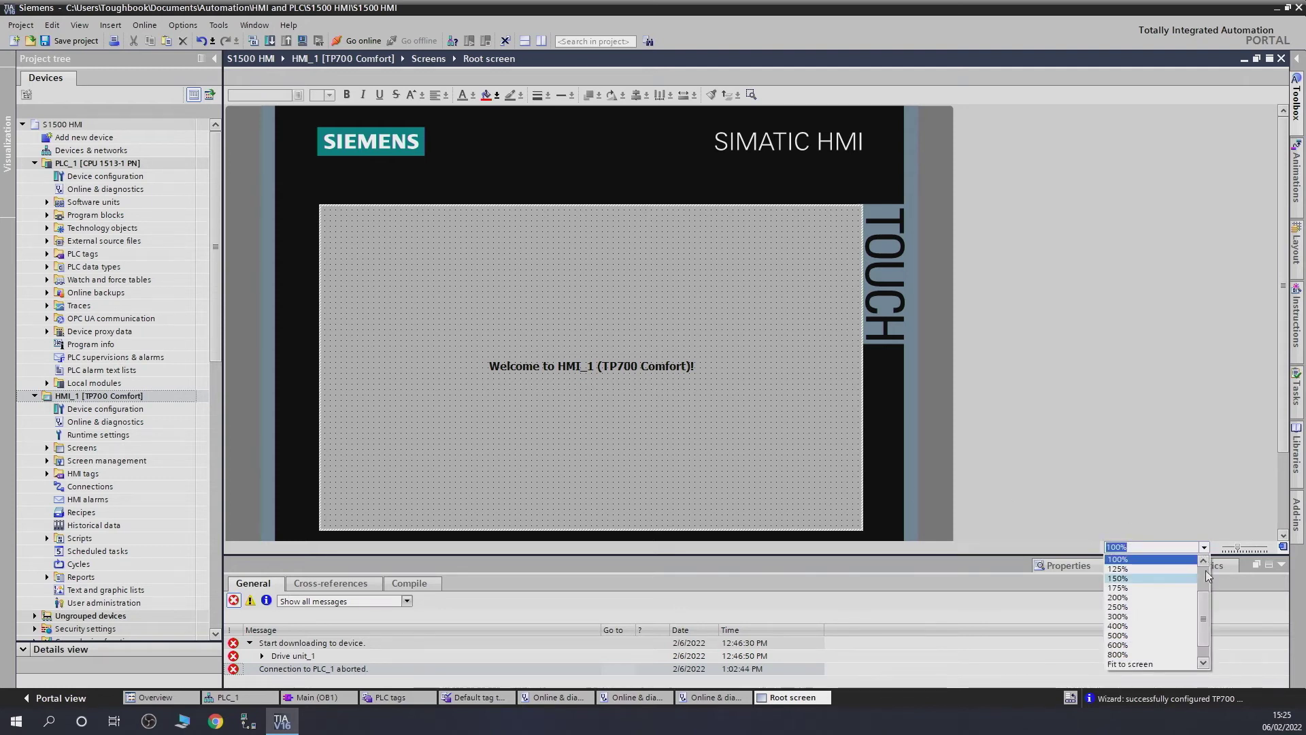
{"action": "left_click", "coordinate": [1116, 559]}
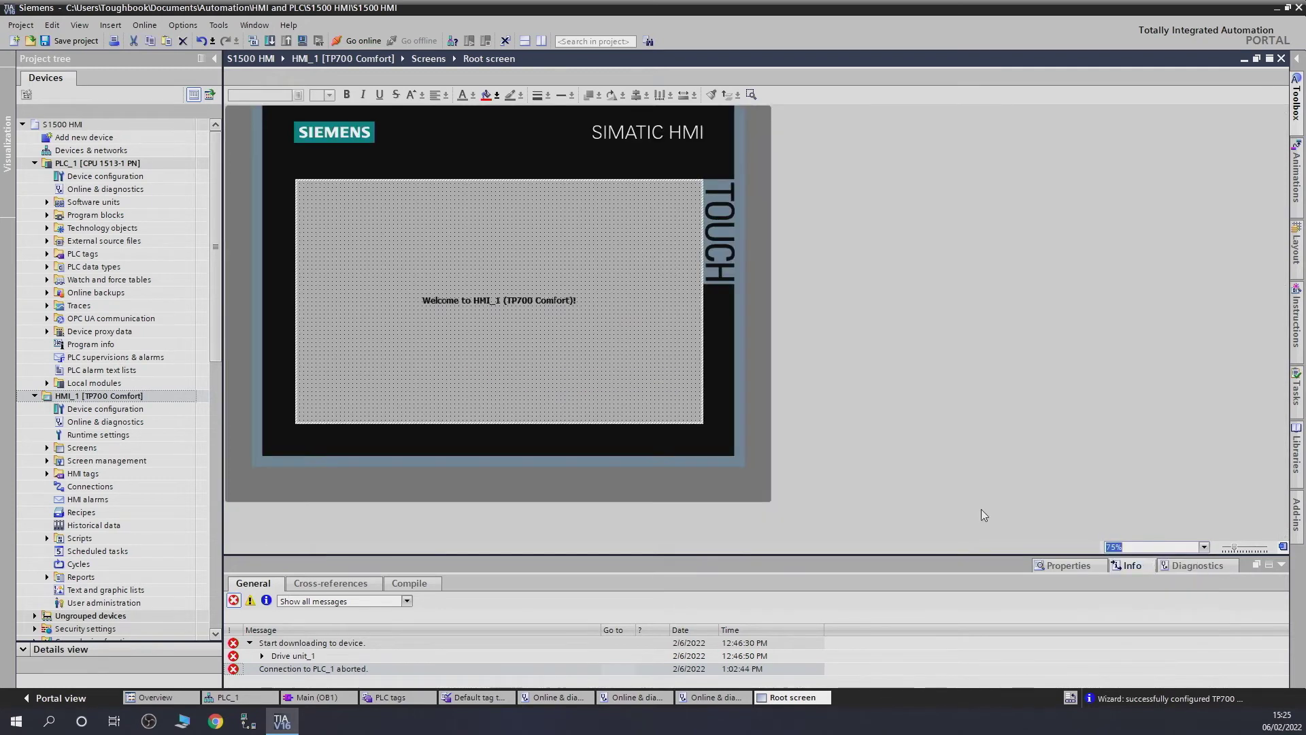
{"action": "left_click", "coordinate": [496, 302]}
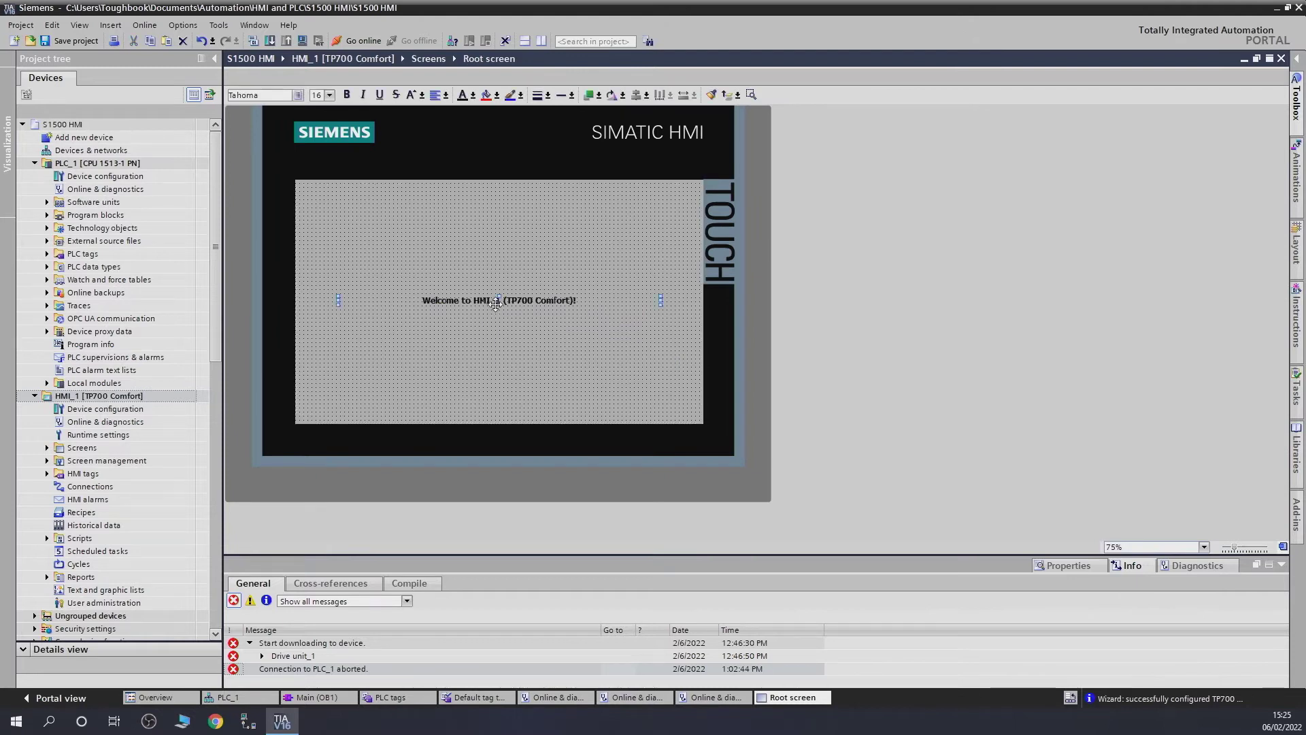
{"action": "key", "text": "Delete"}
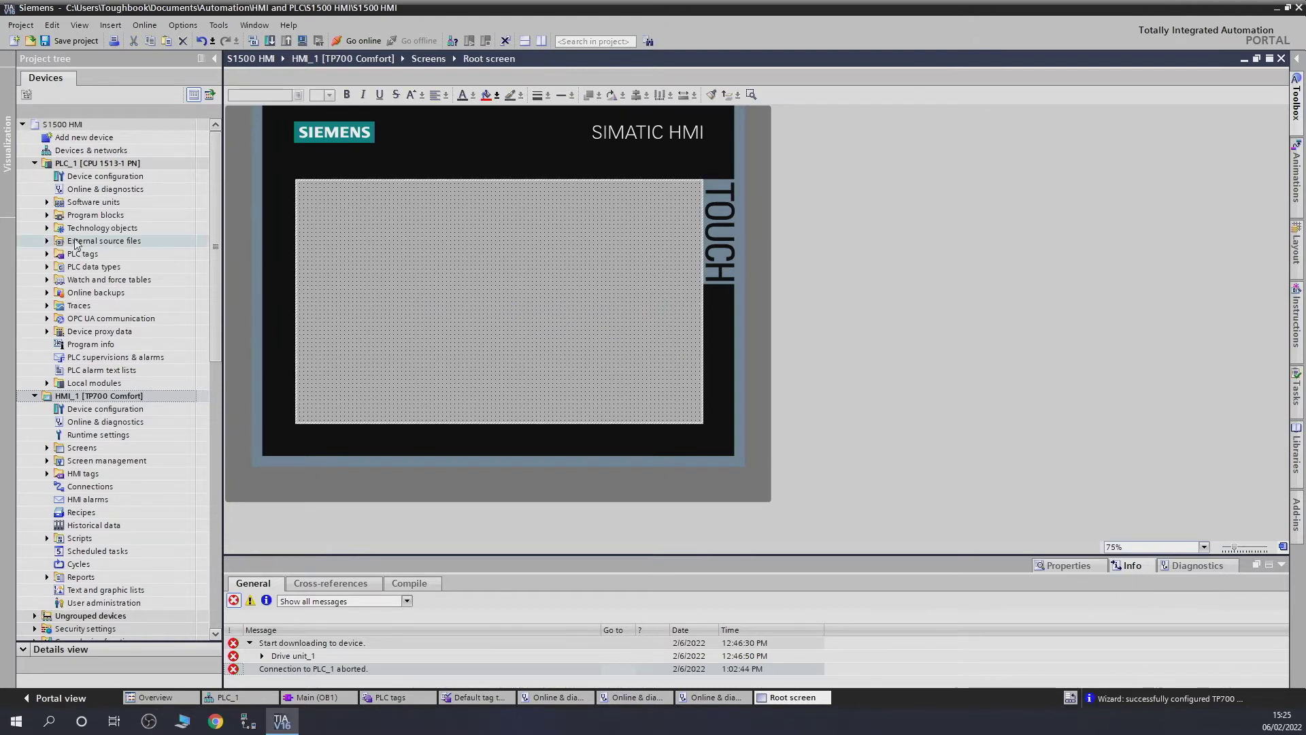
Open PLC_1's device configuration, check Network and Topology views, then return to Device view.
{"action": "left_click", "coordinate": [95, 181]}
{"action": "double_click", "coordinate": [96, 181]}
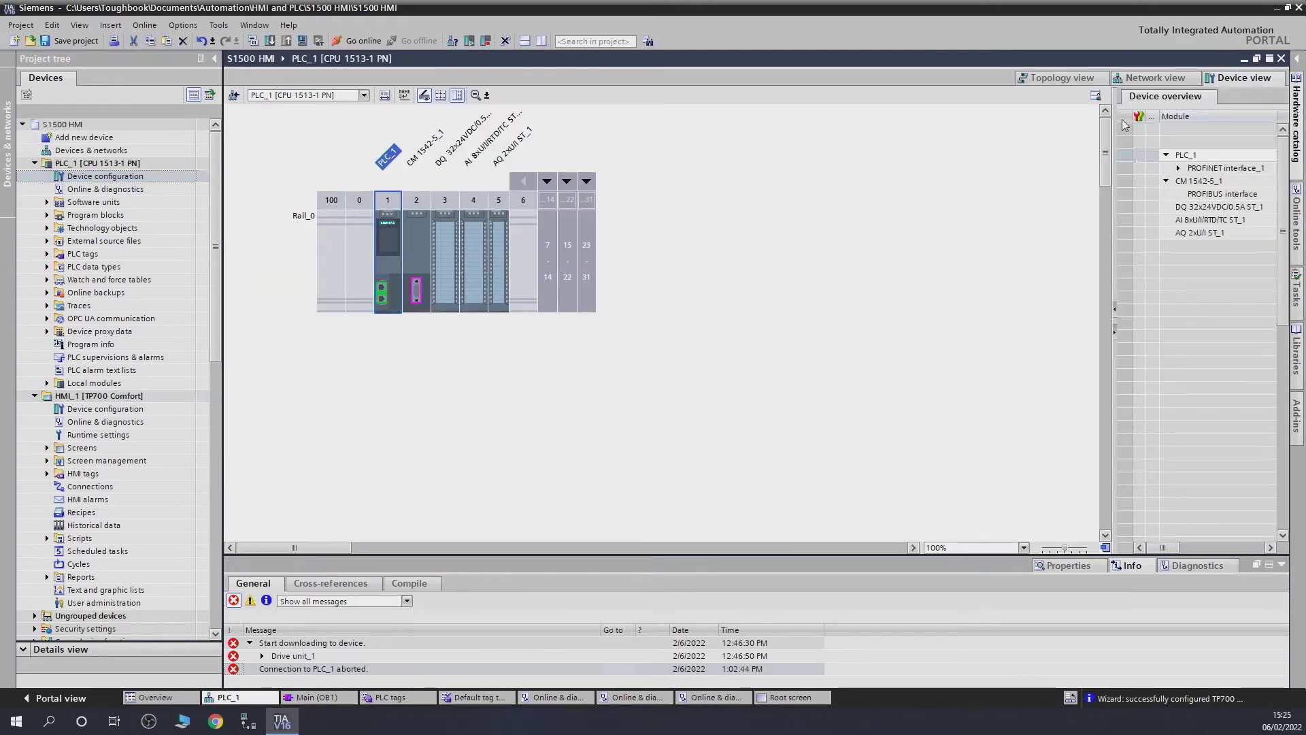
{"action": "left_click", "coordinate": [1179, 80]}
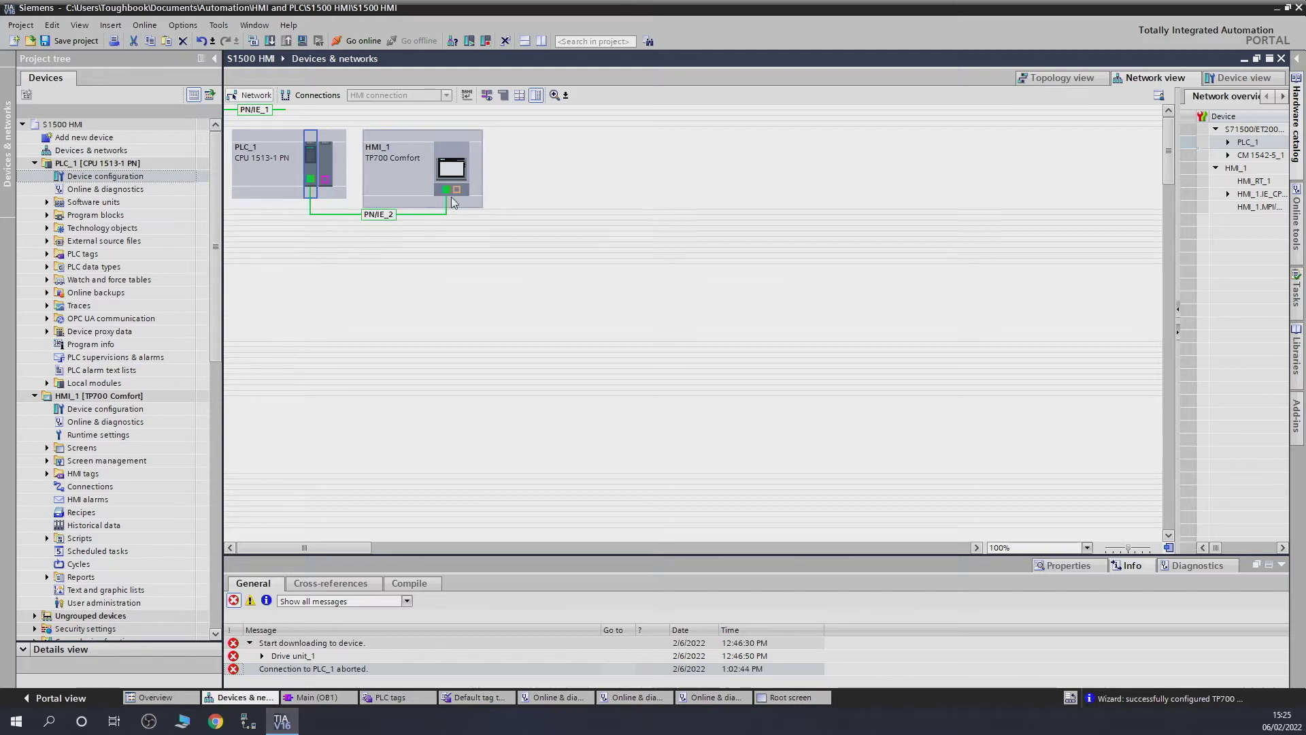
{"action": "left_click", "coordinate": [1075, 79]}
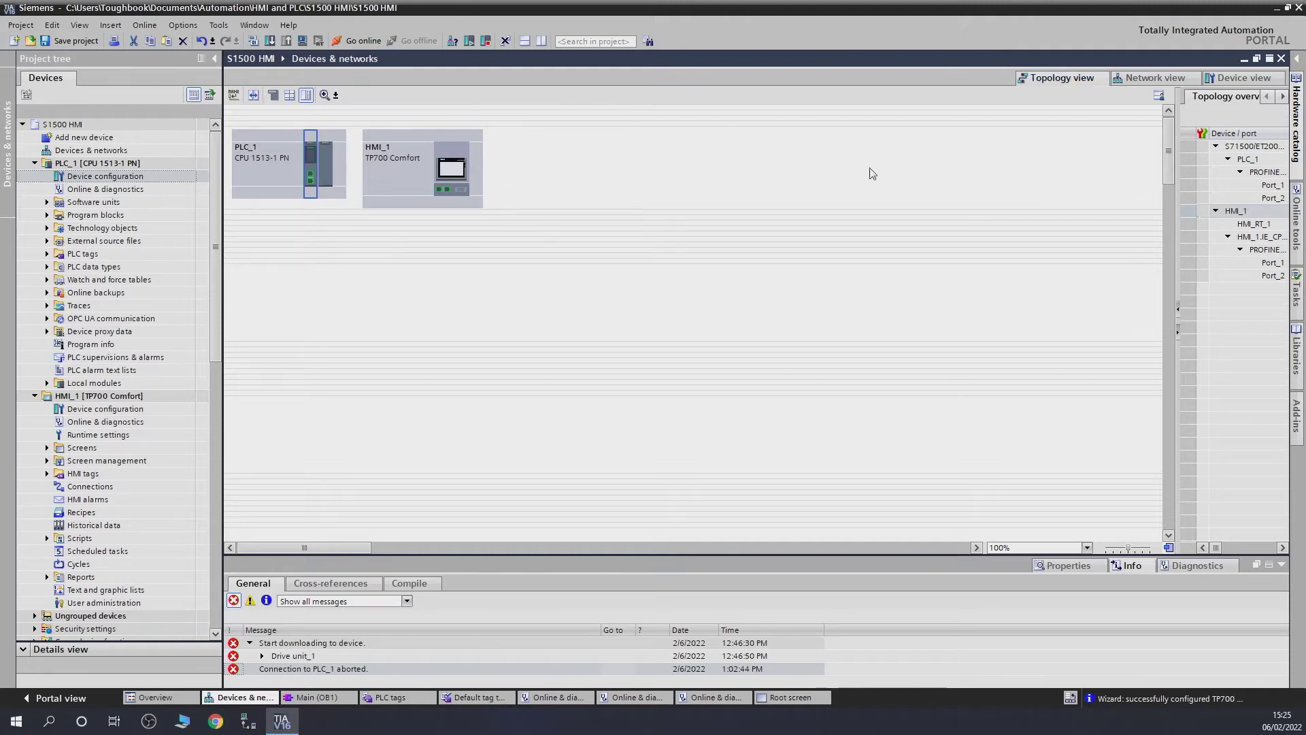
{"action": "left_click", "coordinate": [1235, 80]}
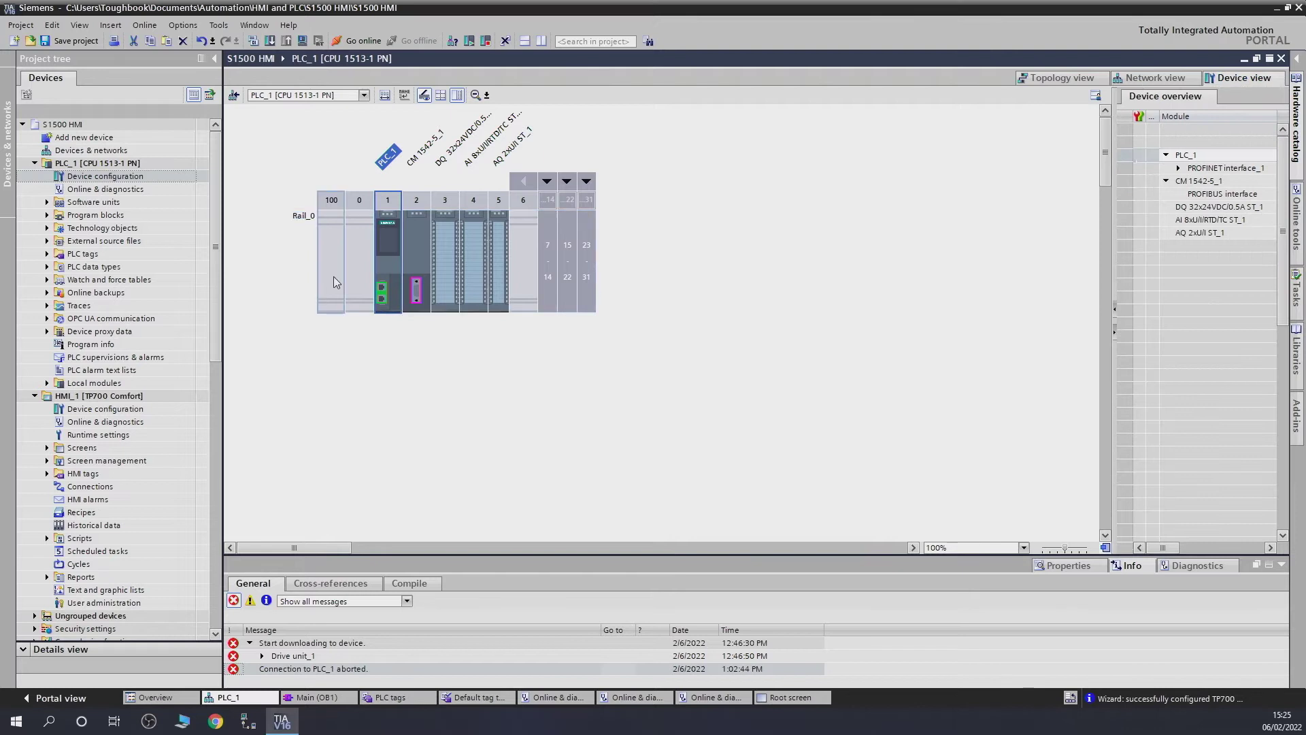
{"action": "left_click_drag", "start_coordinate": [216, 246], "coordinate": [216, 286]}
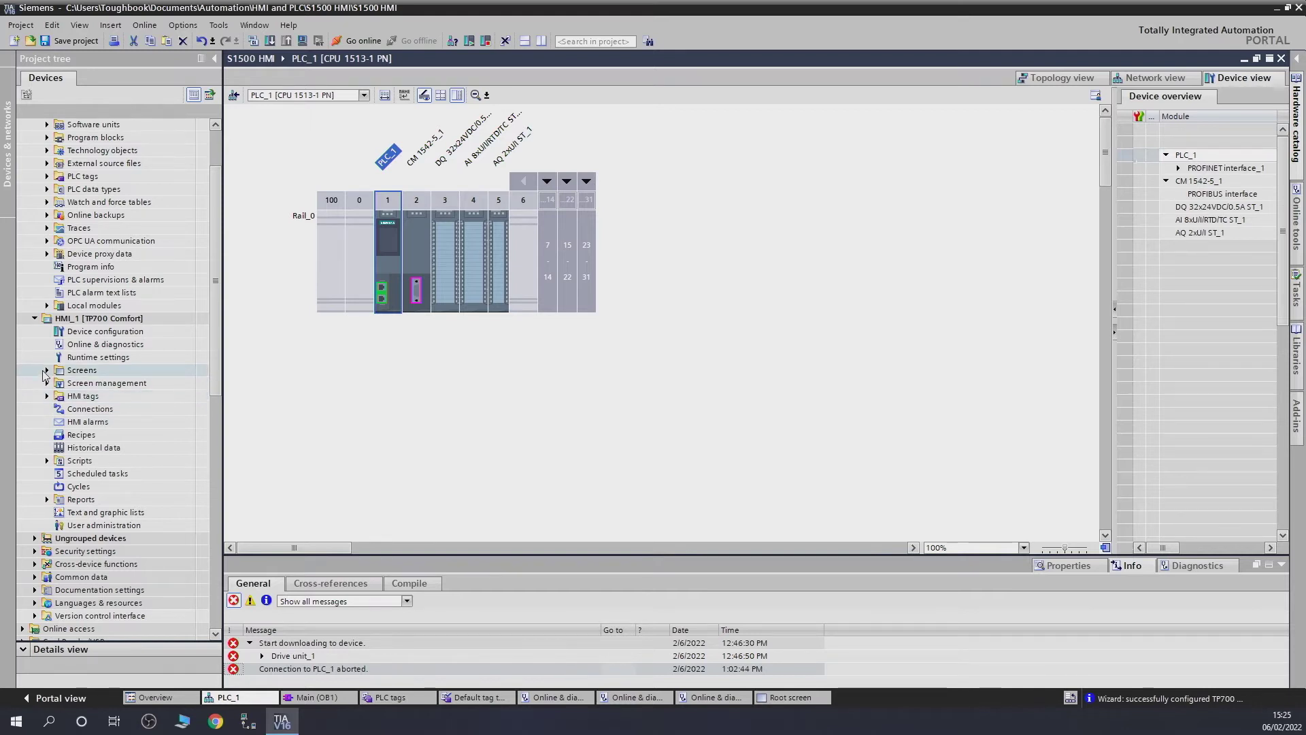
Open the Root screen and place a Toolbox Button element near its top-left corner.
{"action": "left_click", "coordinate": [48, 370]}
{"action": "double_click", "coordinate": [100, 397]}
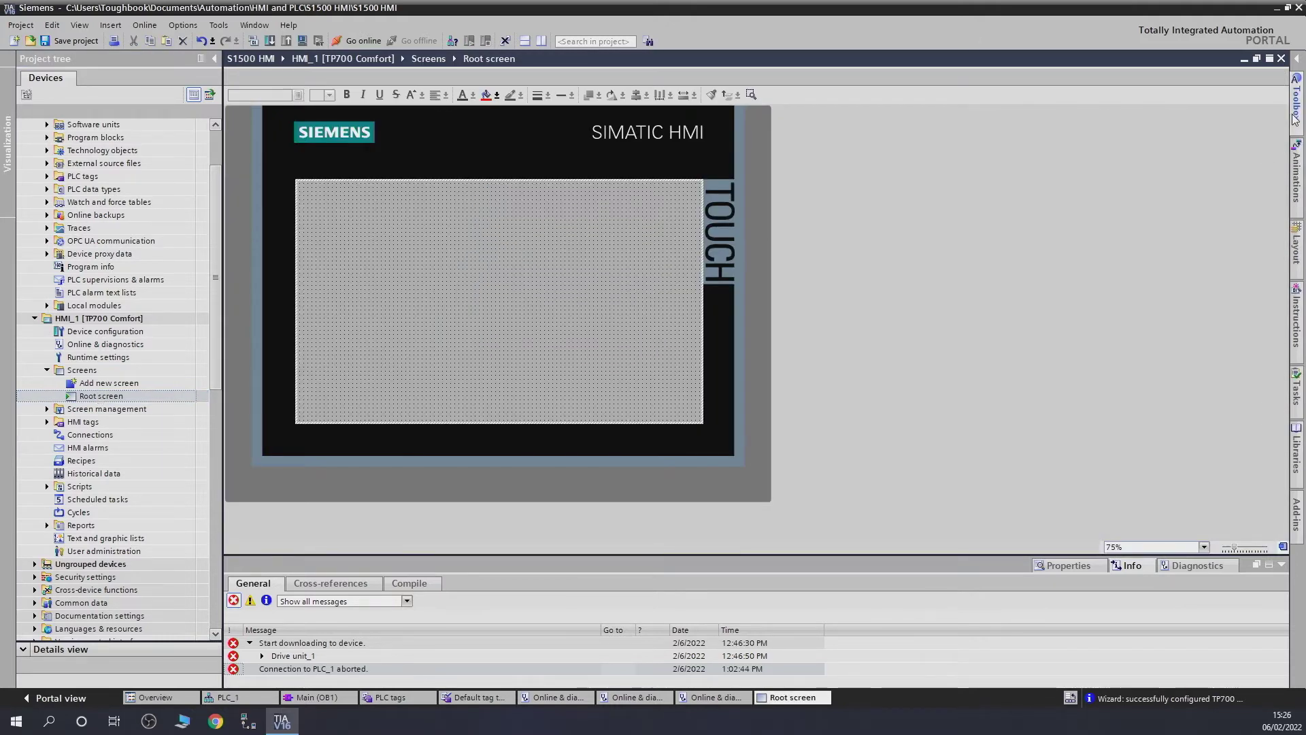
{"action": "left_click", "coordinate": [1296, 117]}
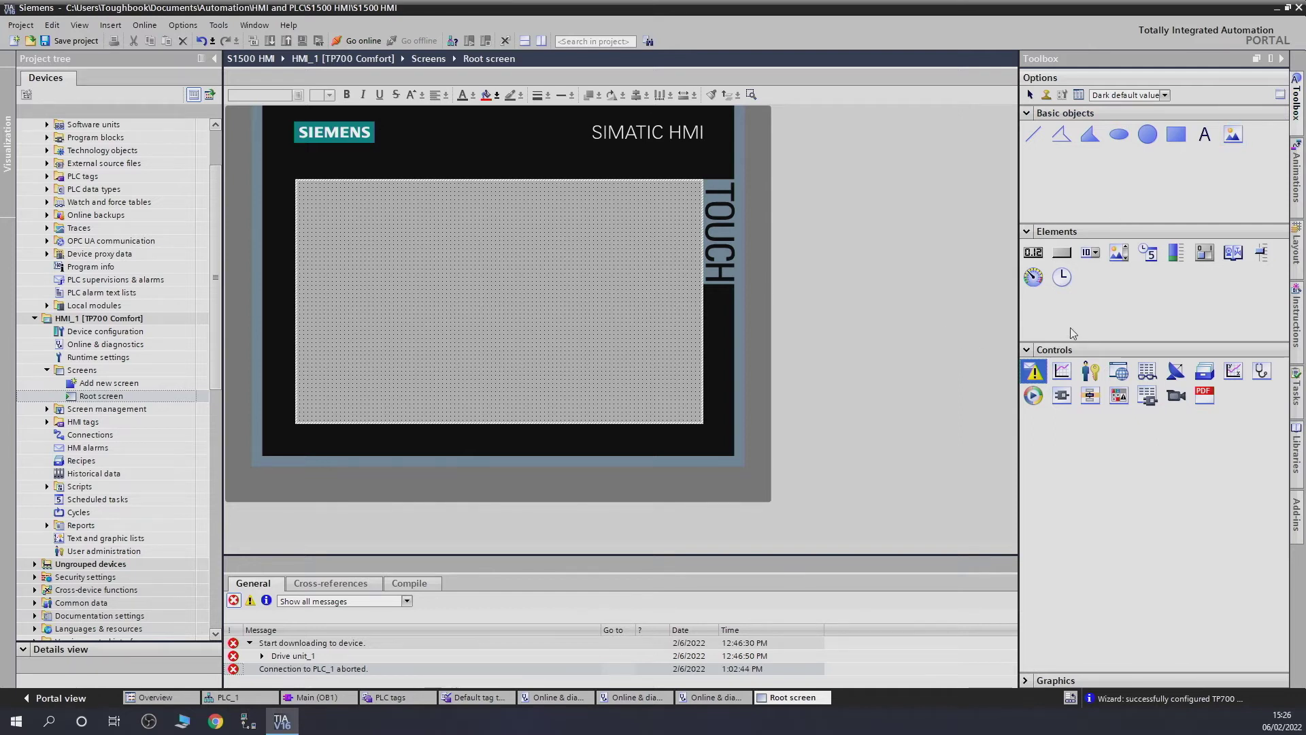
{"action": "left_click", "coordinate": [1033, 276]}
{"action": "left_click", "coordinate": [1064, 253]}
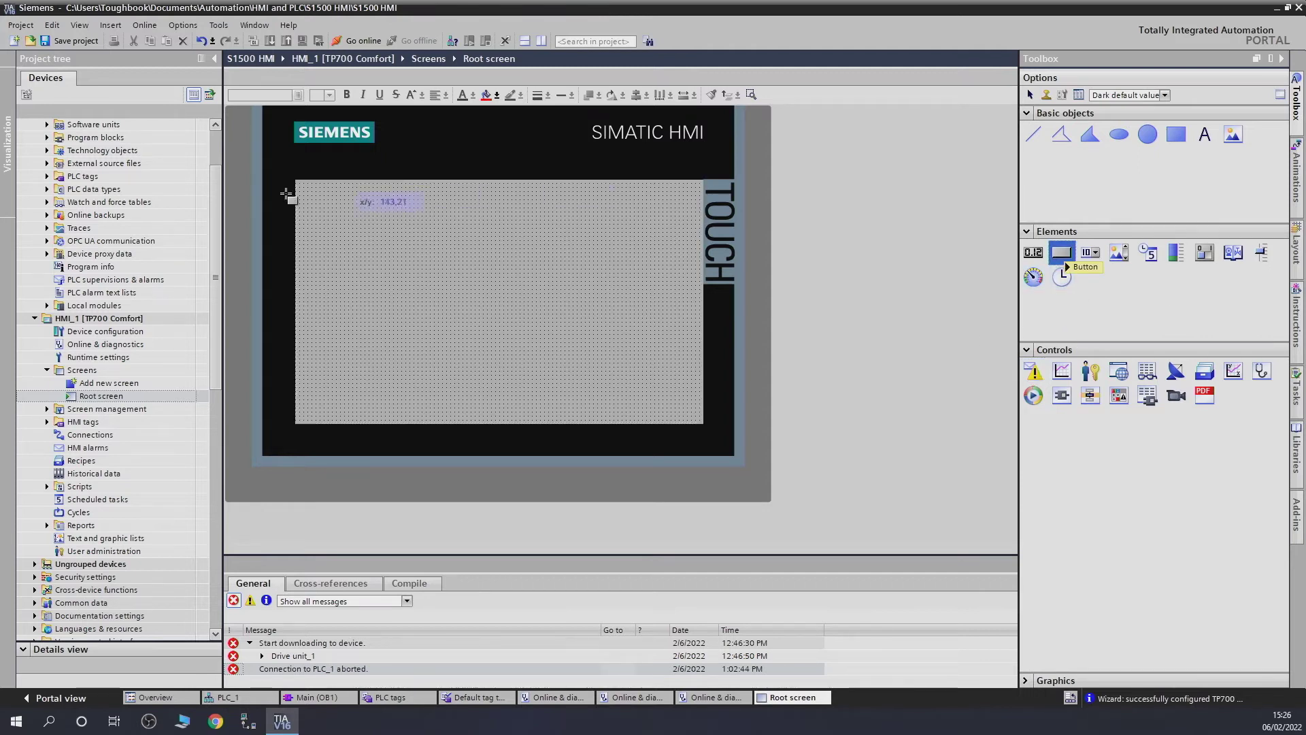
{"action": "left_click", "coordinate": [343, 220]}
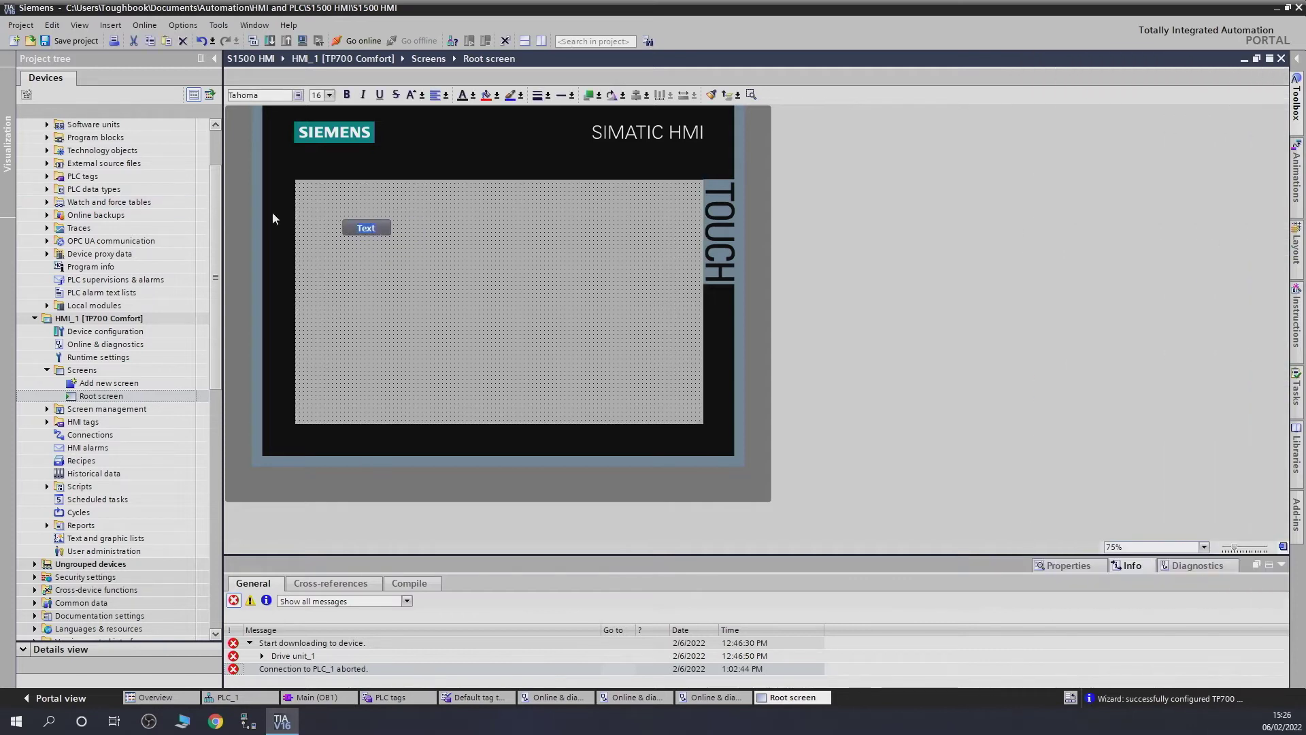
{"action": "scroll", "coordinate": [217, 226], "scroll_direction": "up", "scroll_amount": 2}
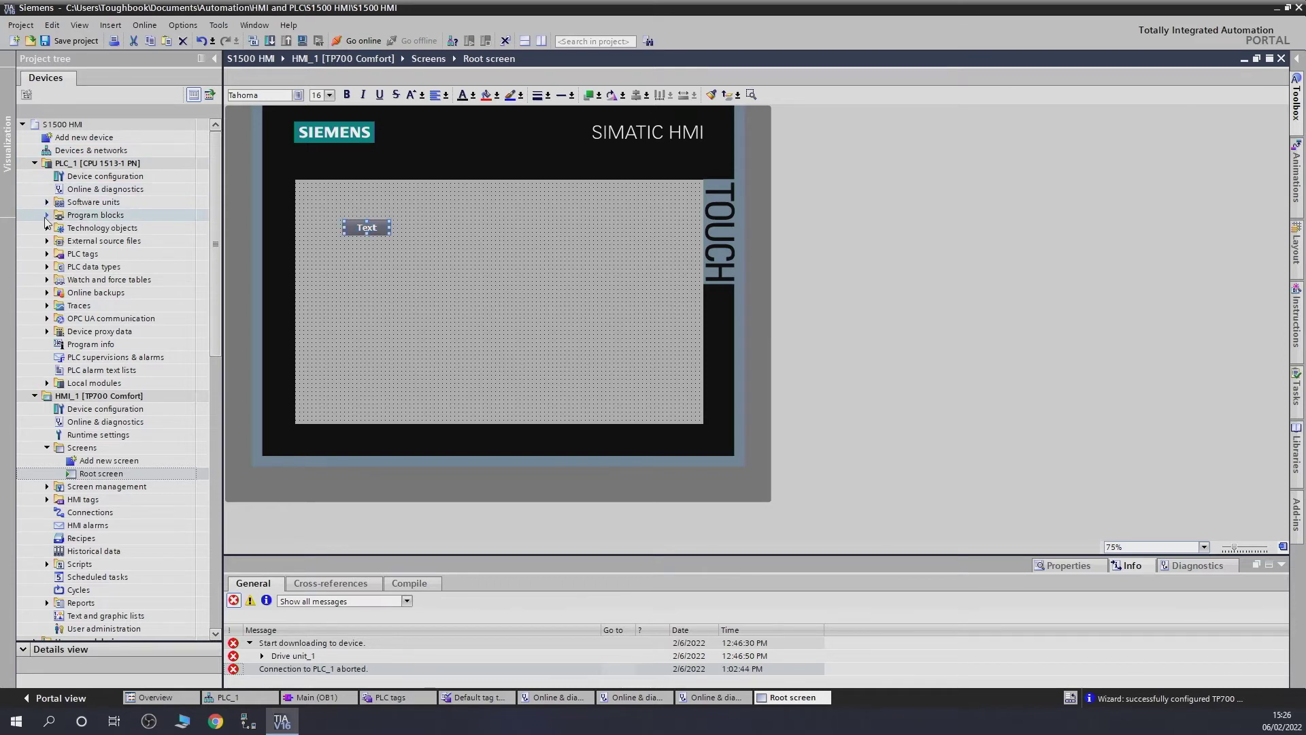
{"action": "left_click", "coordinate": [48, 216]}
{"action": "left_click", "coordinate": [48, 216]}
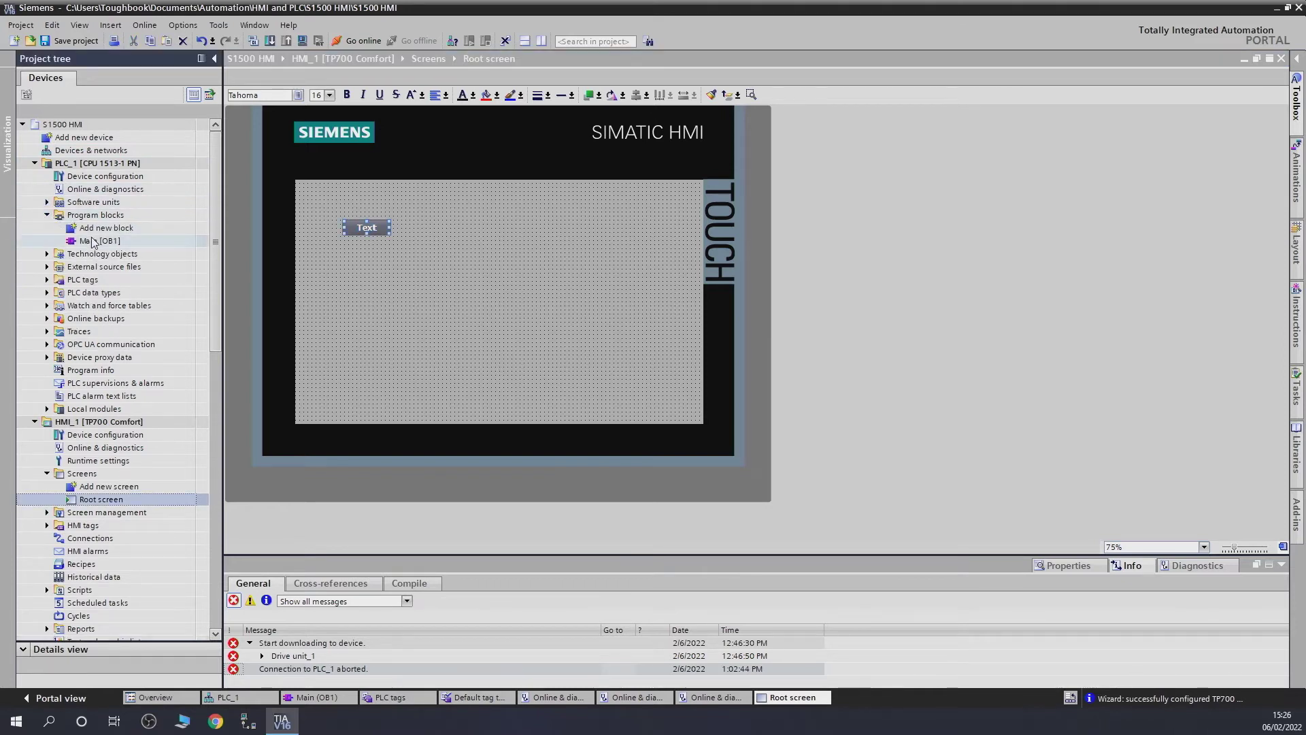
{"action": "double_click", "coordinate": [99, 240]}
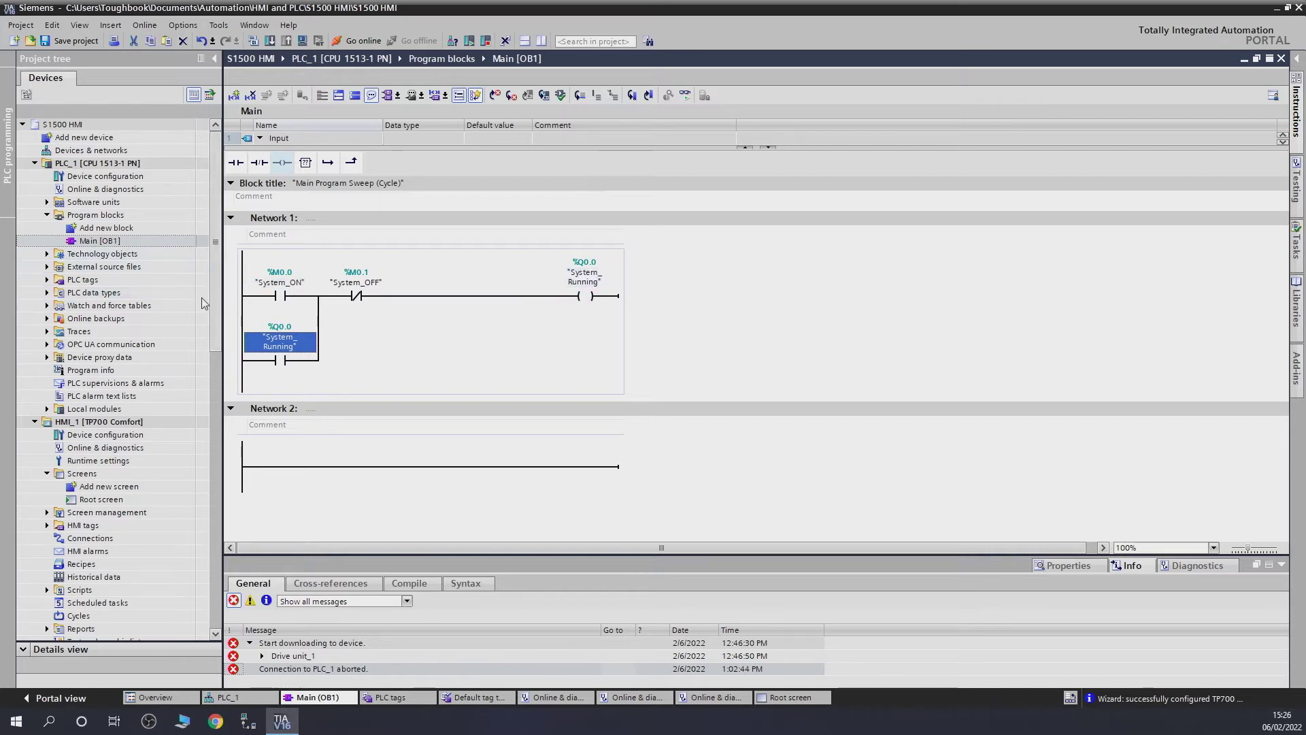
Resize the Text button on the Root screen to 181x92, then copy and paste a duplicate.
{"action": "double_click", "coordinate": [103, 501]}
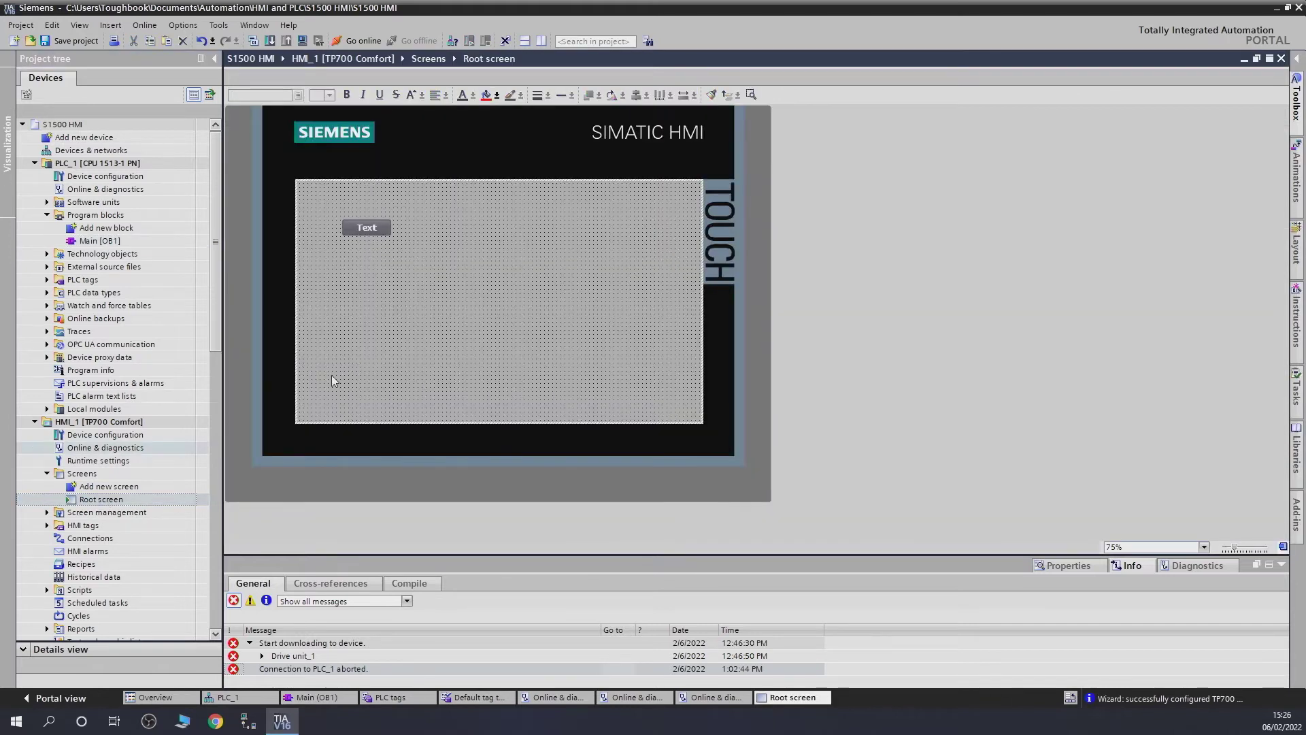
{"action": "left_click", "coordinate": [365, 229]}
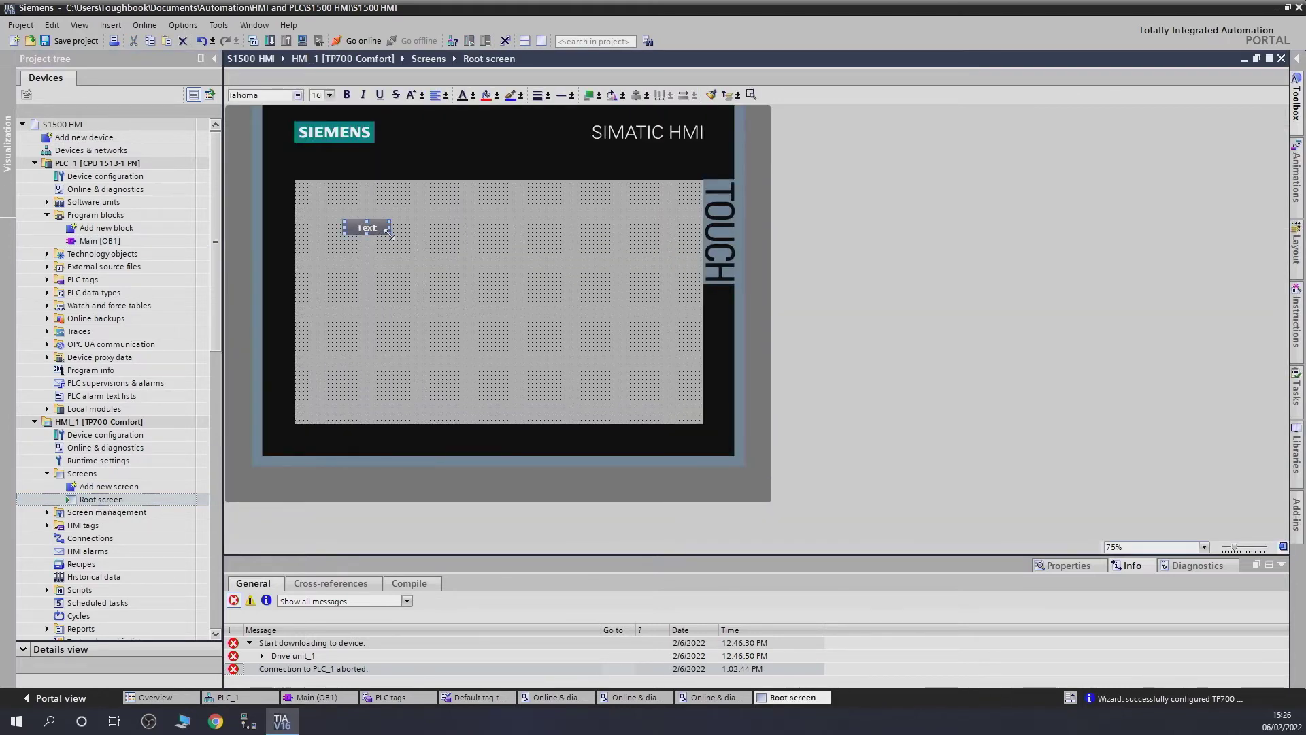
{"action": "left_click_drag", "start_coordinate": [391, 235], "coordinate": [360, 232]}
{"action": "right_click", "coordinate": [360, 232]}
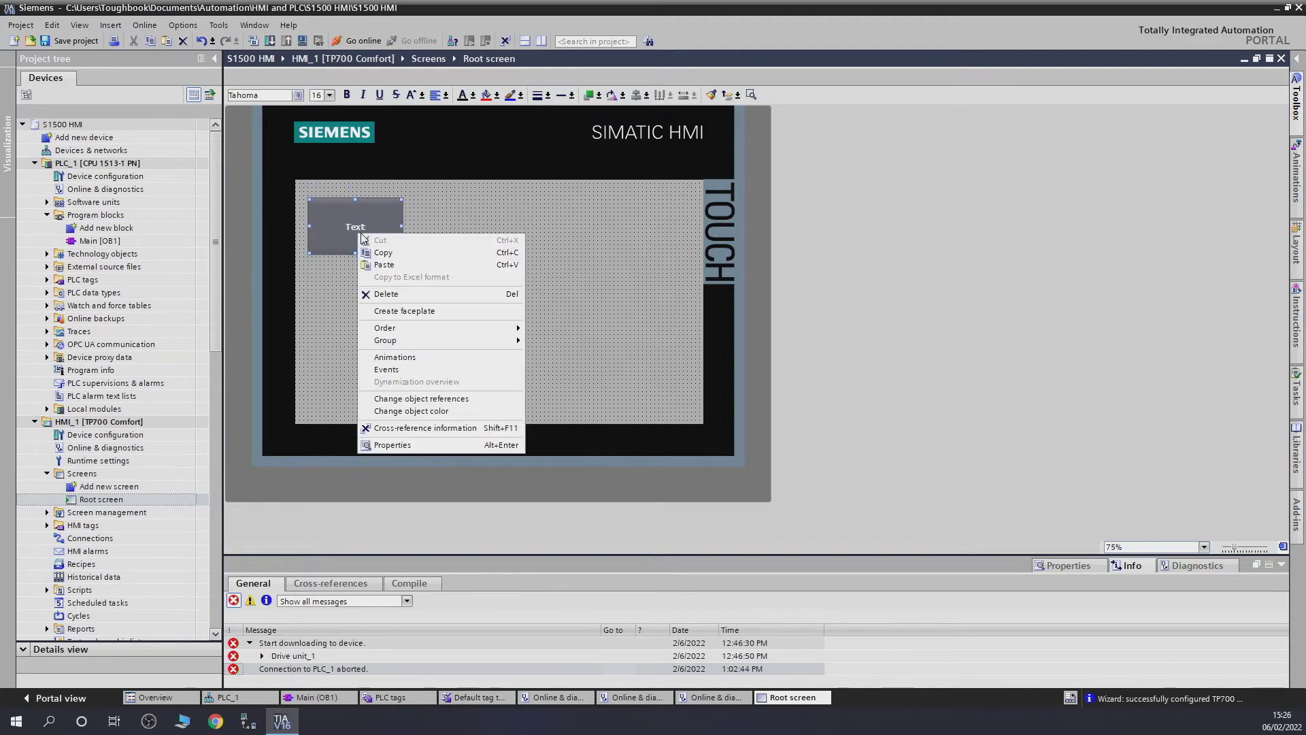
{"action": "left_click", "coordinate": [392, 251]}
{"action": "right_click", "coordinate": [475, 221]}
{"action": "left_click", "coordinate": [492, 241]}
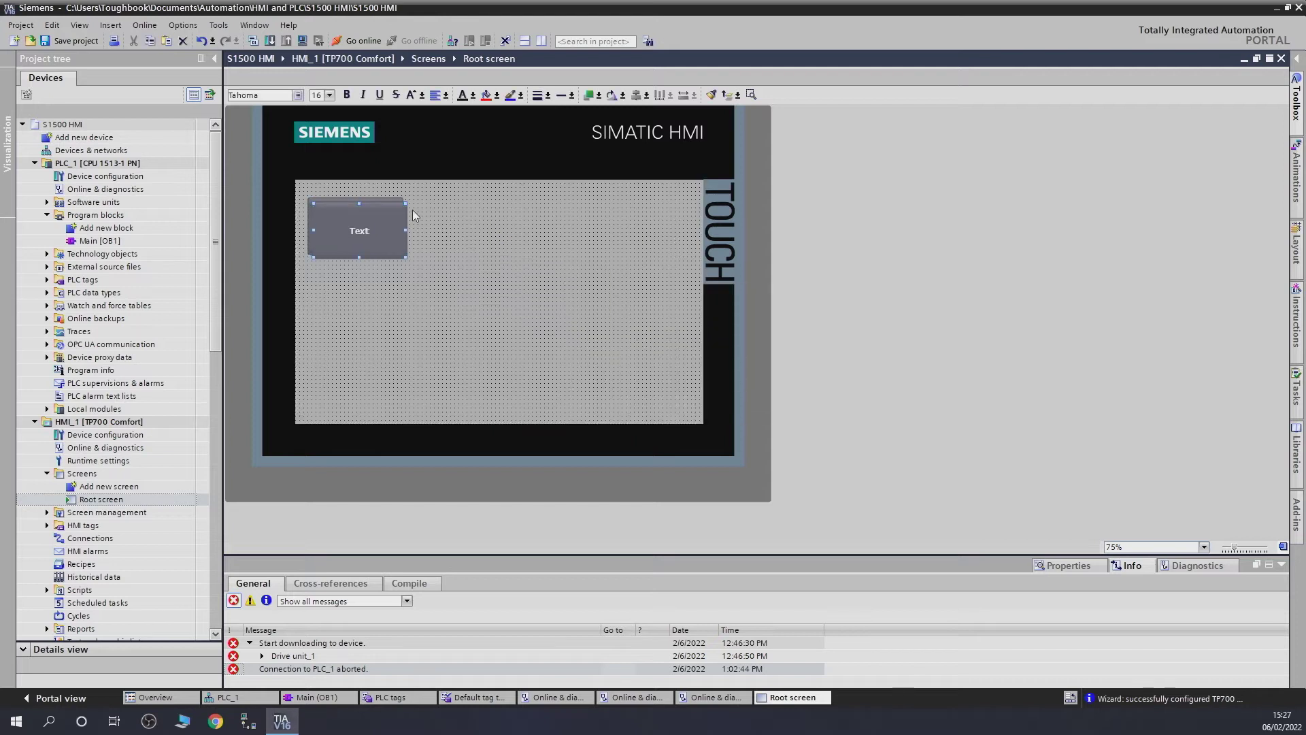
Position the copy beside the first button, then show Button_1's properties.
{"action": "left_click_drag", "start_coordinate": [367, 221], "coordinate": [483, 218]}
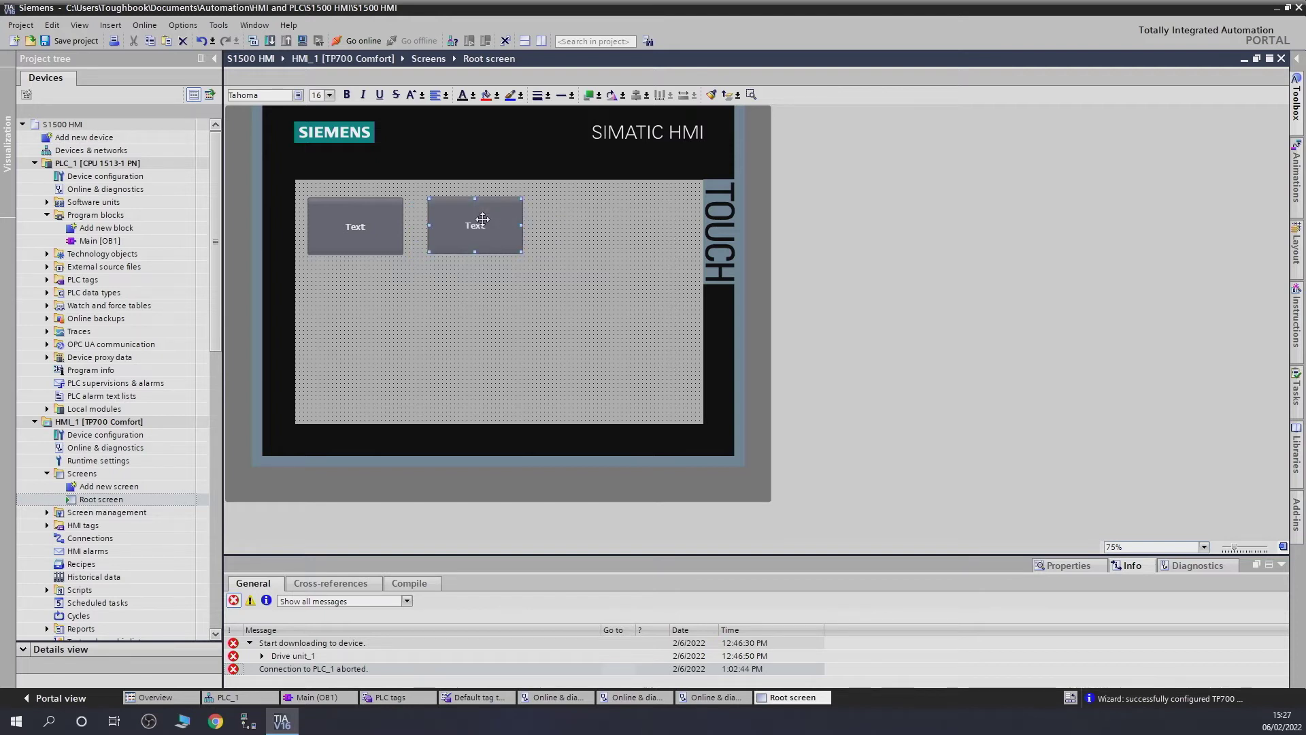
{"action": "left_click", "coordinate": [377, 229]}
{"action": "left_click_drag", "start_coordinate": [486, 218], "coordinate": [492, 223]}
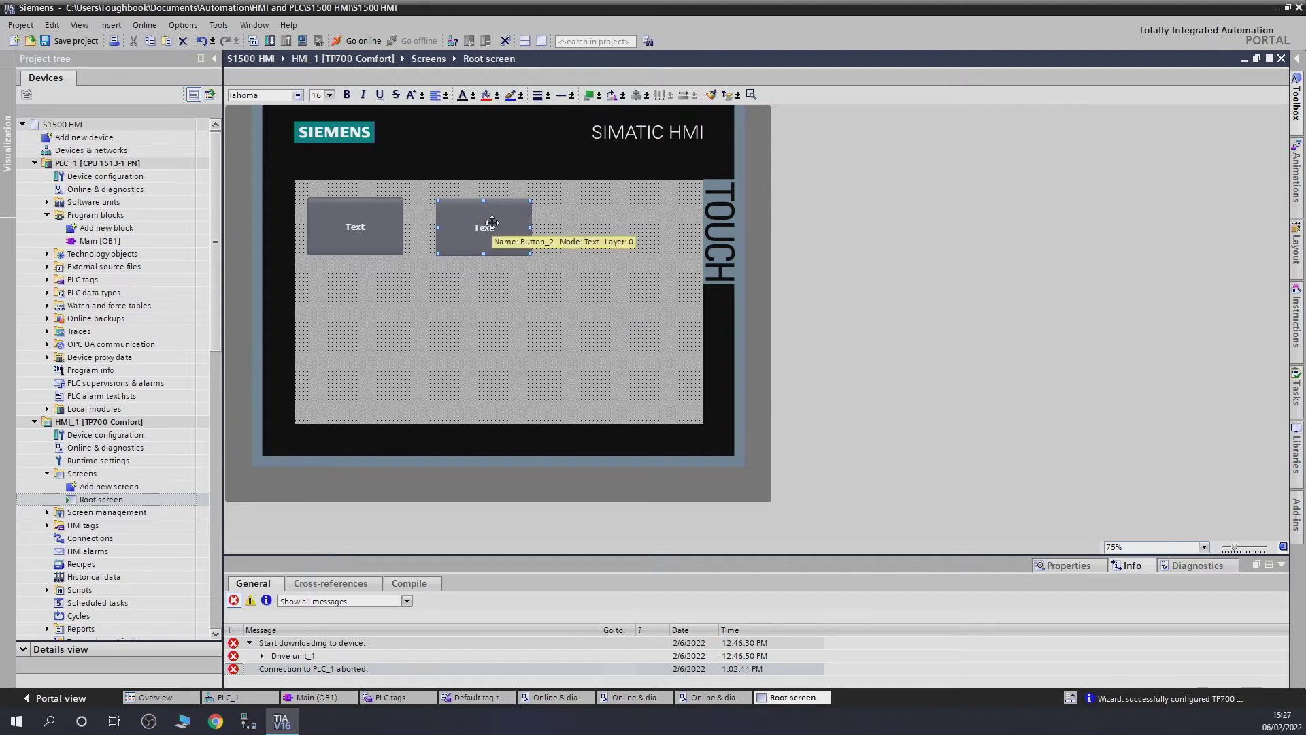
{"action": "left_click_drag", "start_coordinate": [492, 222], "coordinate": [487, 221]}
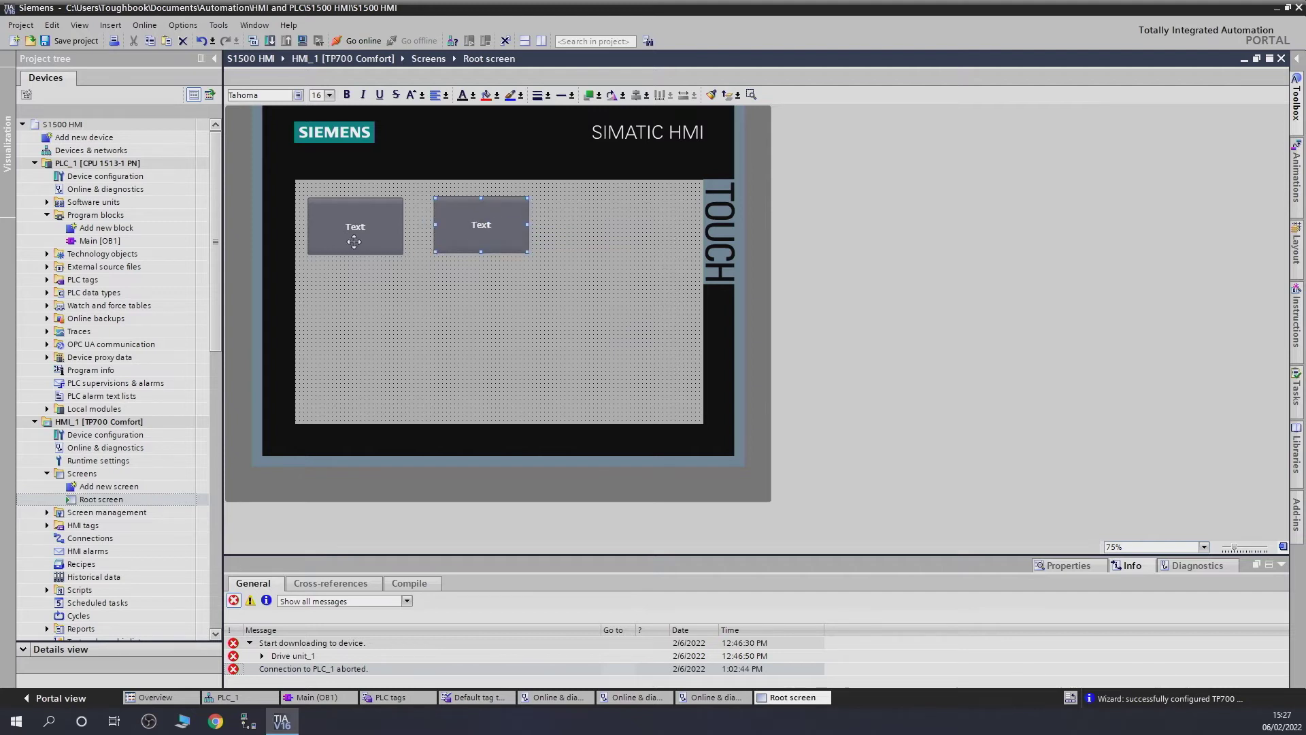
{"action": "left_click_drag", "start_coordinate": [495, 230], "coordinate": [370, 297]}
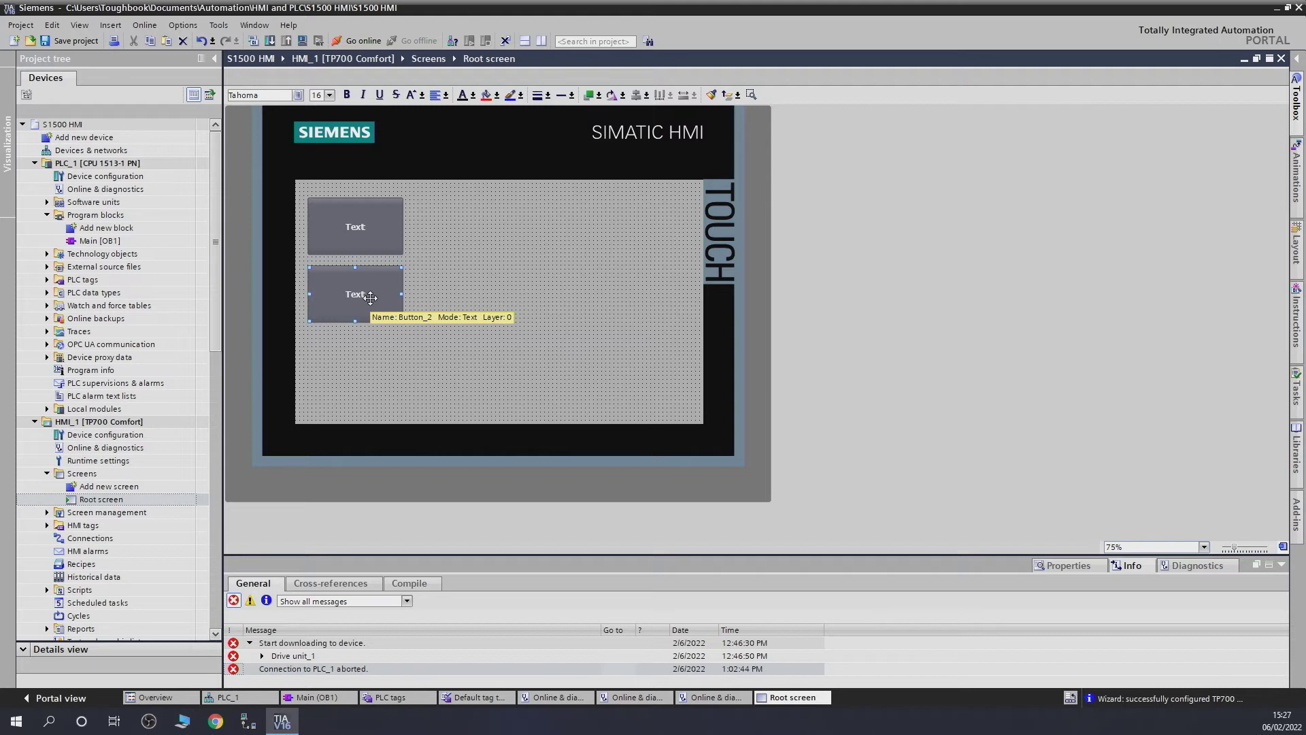
{"action": "left_click_drag", "start_coordinate": [370, 237], "coordinate": [483, 231]}
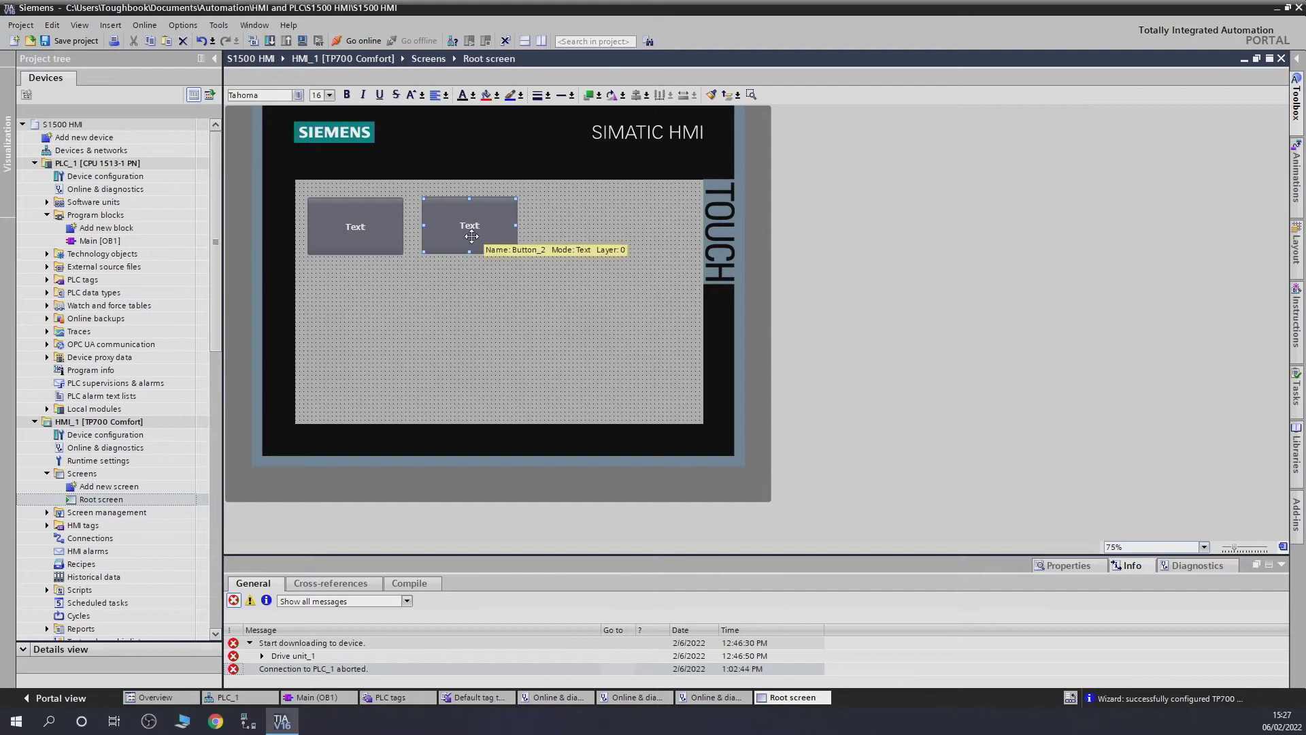
{"action": "left_click", "coordinate": [389, 313]}
{"action": "left_click", "coordinate": [354, 233]}
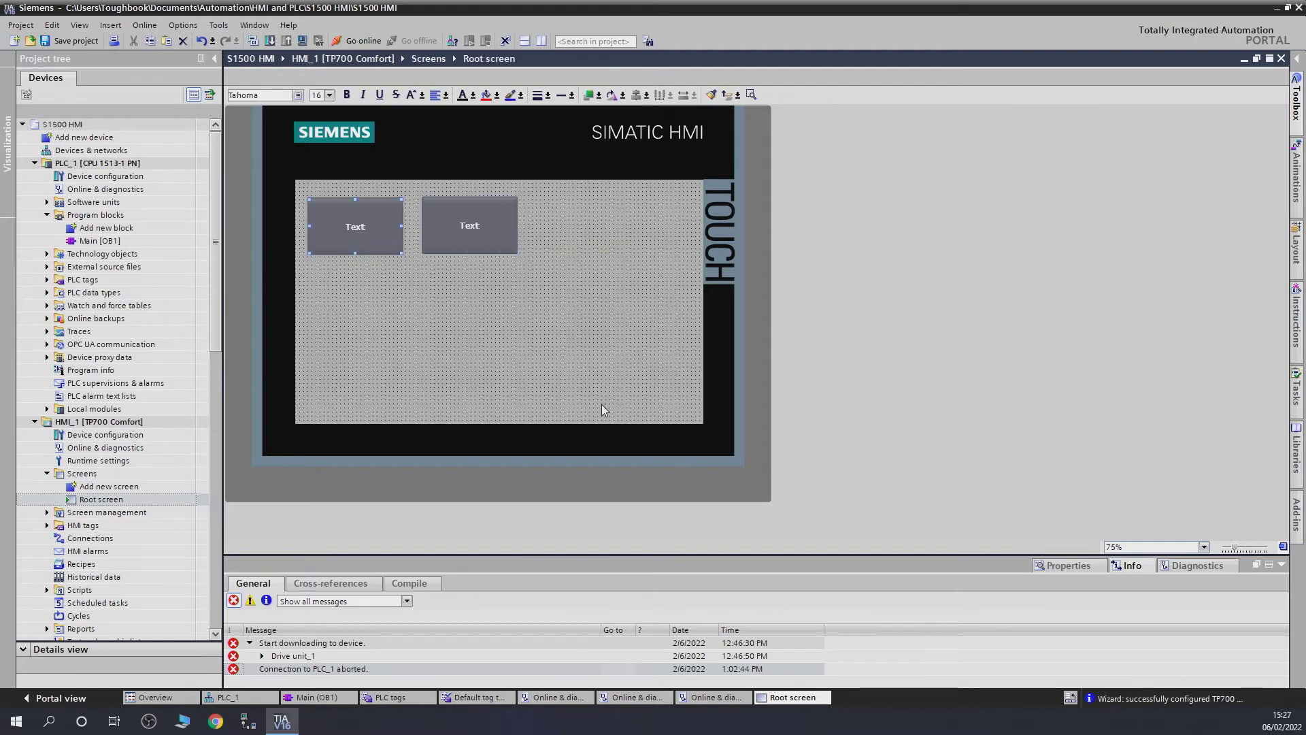
{"action": "left_click", "coordinate": [1061, 566]}
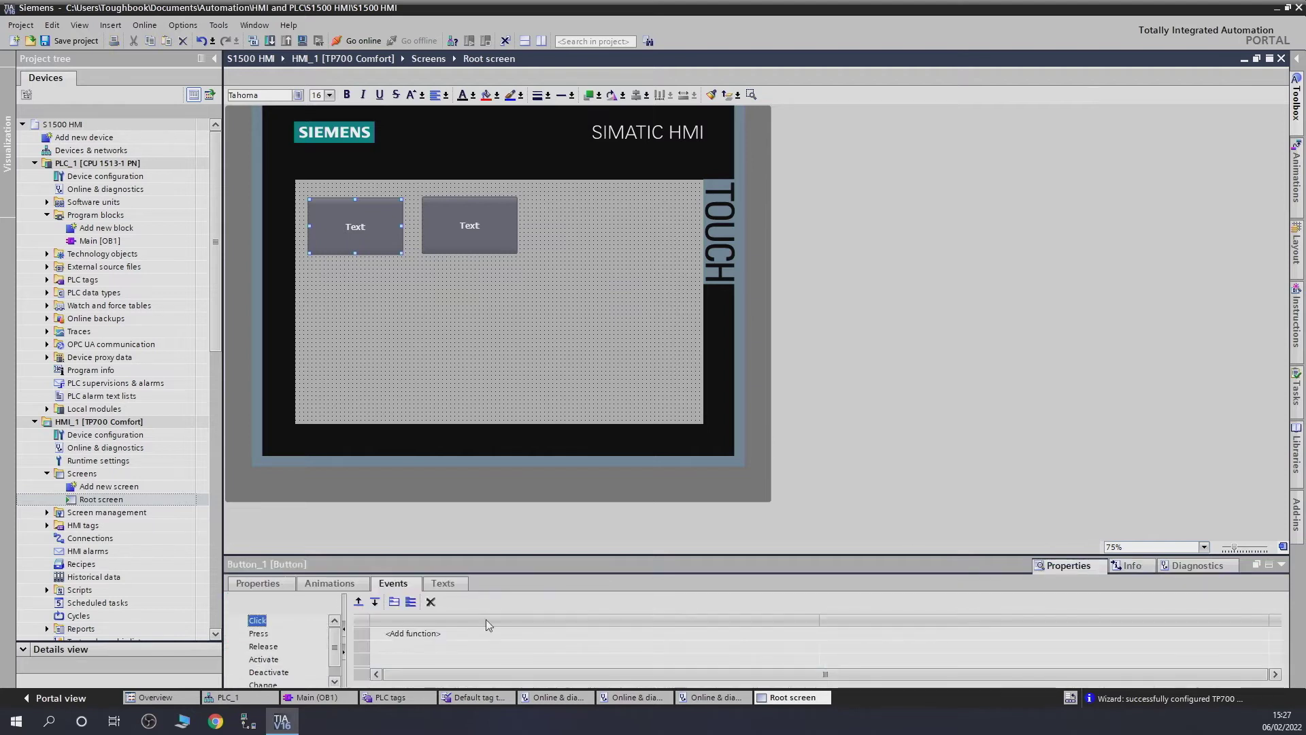
In Button_1's General properties, set the not-pressed label text to 'System ON'.
{"action": "left_click", "coordinate": [258, 583]}
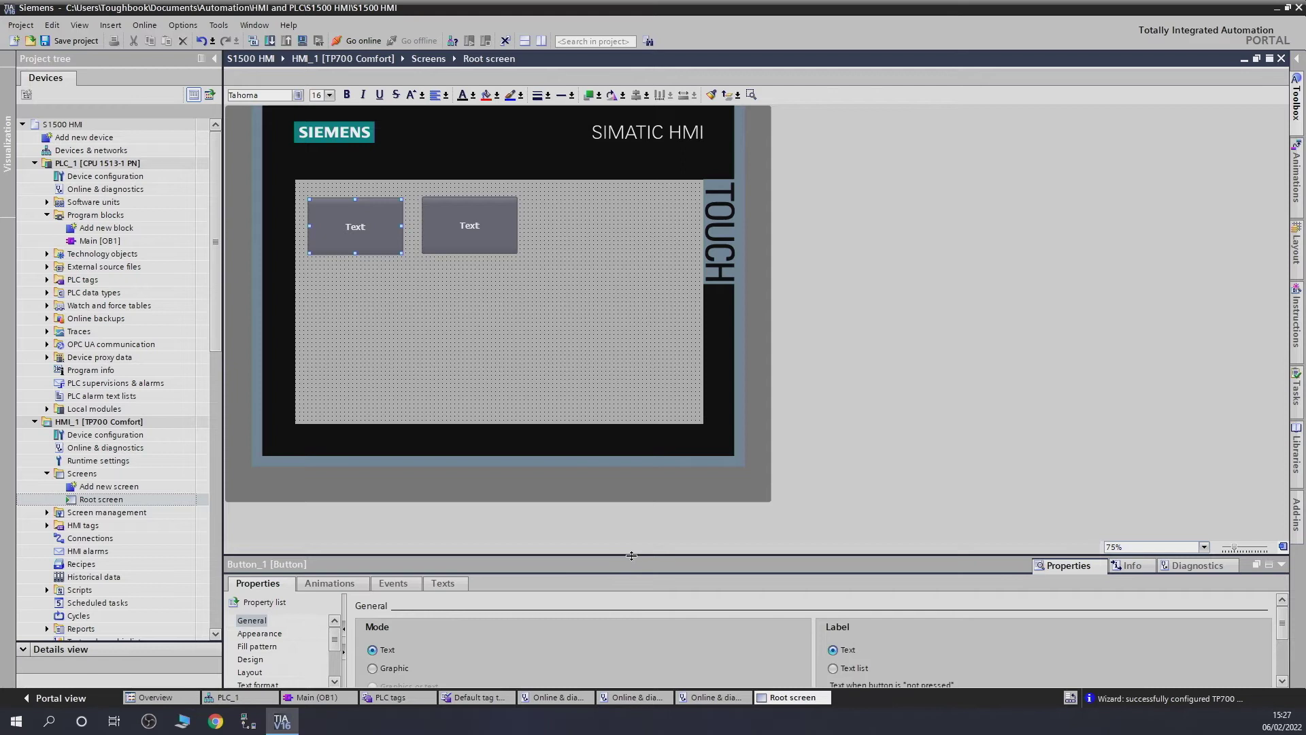
{"action": "left_click_drag", "start_coordinate": [631, 556], "coordinate": [628, 507]}
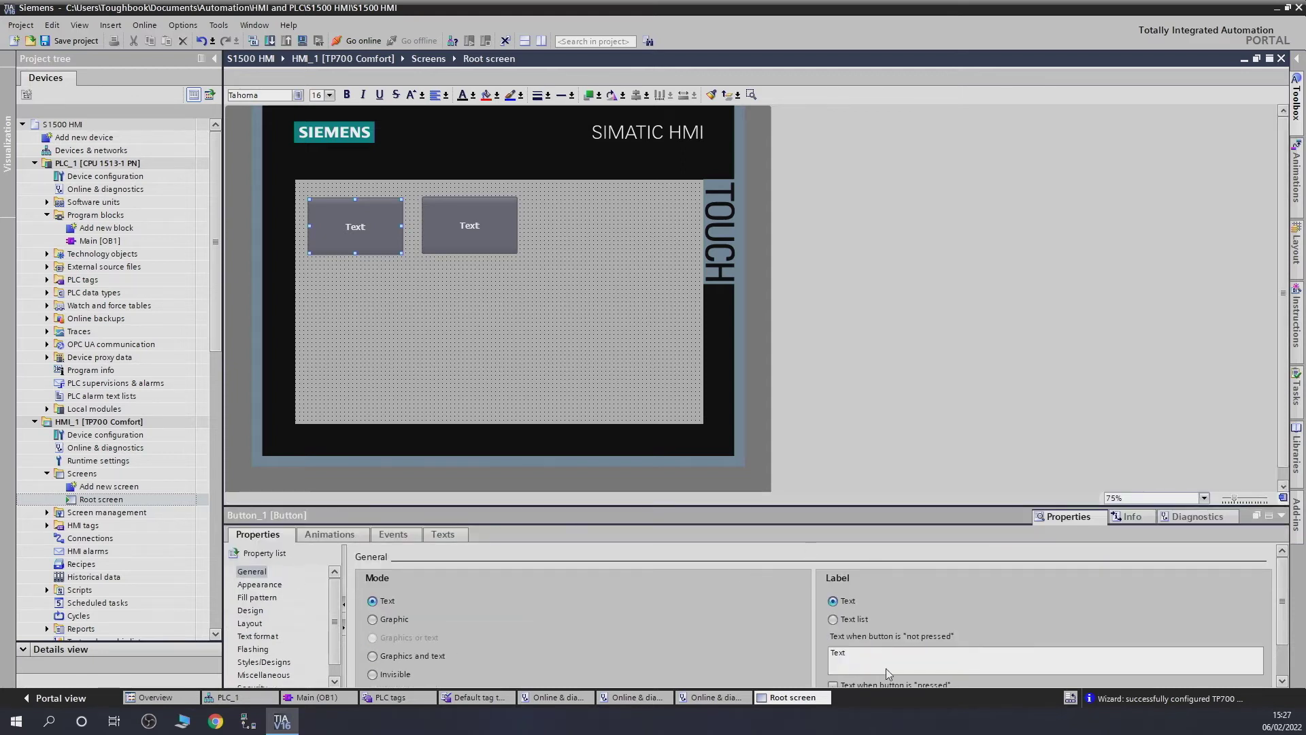
{"action": "left_click", "coordinate": [856, 661]}
{"action": "double_click", "coordinate": [868, 652]}
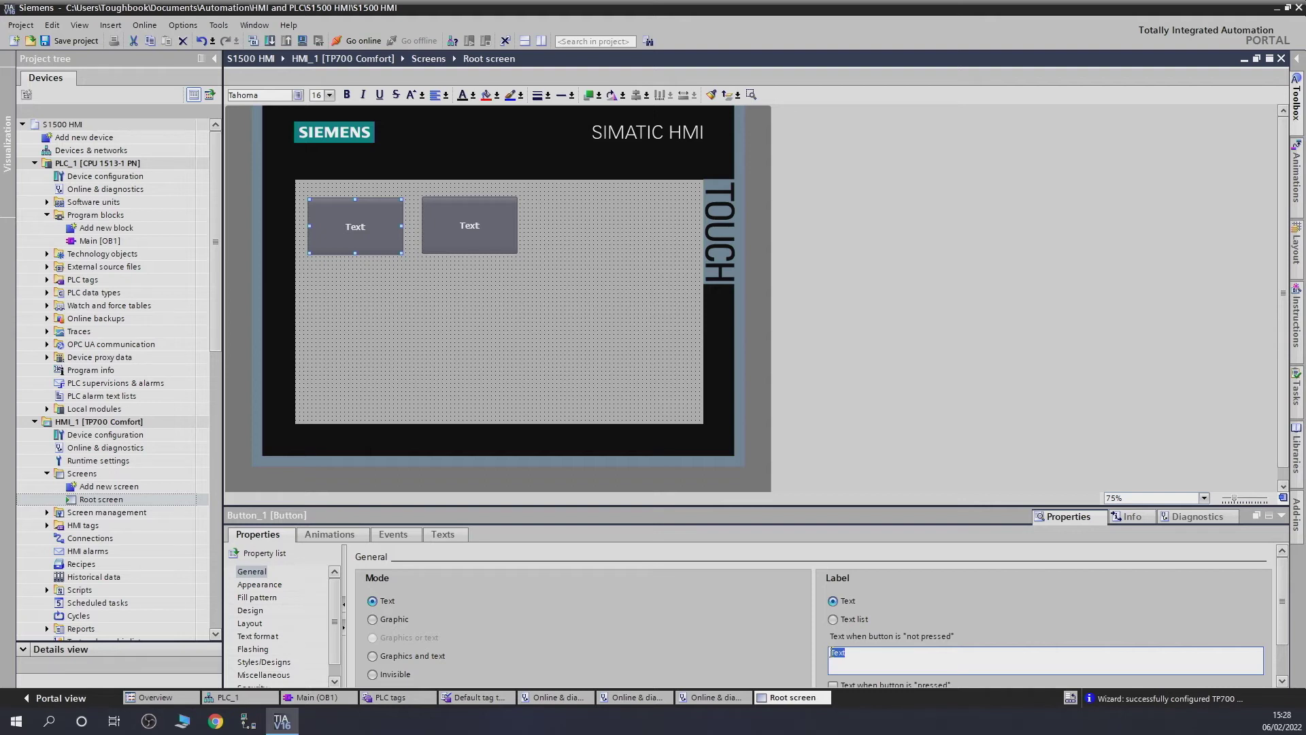
{"action": "type", "text": "by"}
{"action": "type", "text": "stem ON"}
{"action": "key", "text": "Return"}
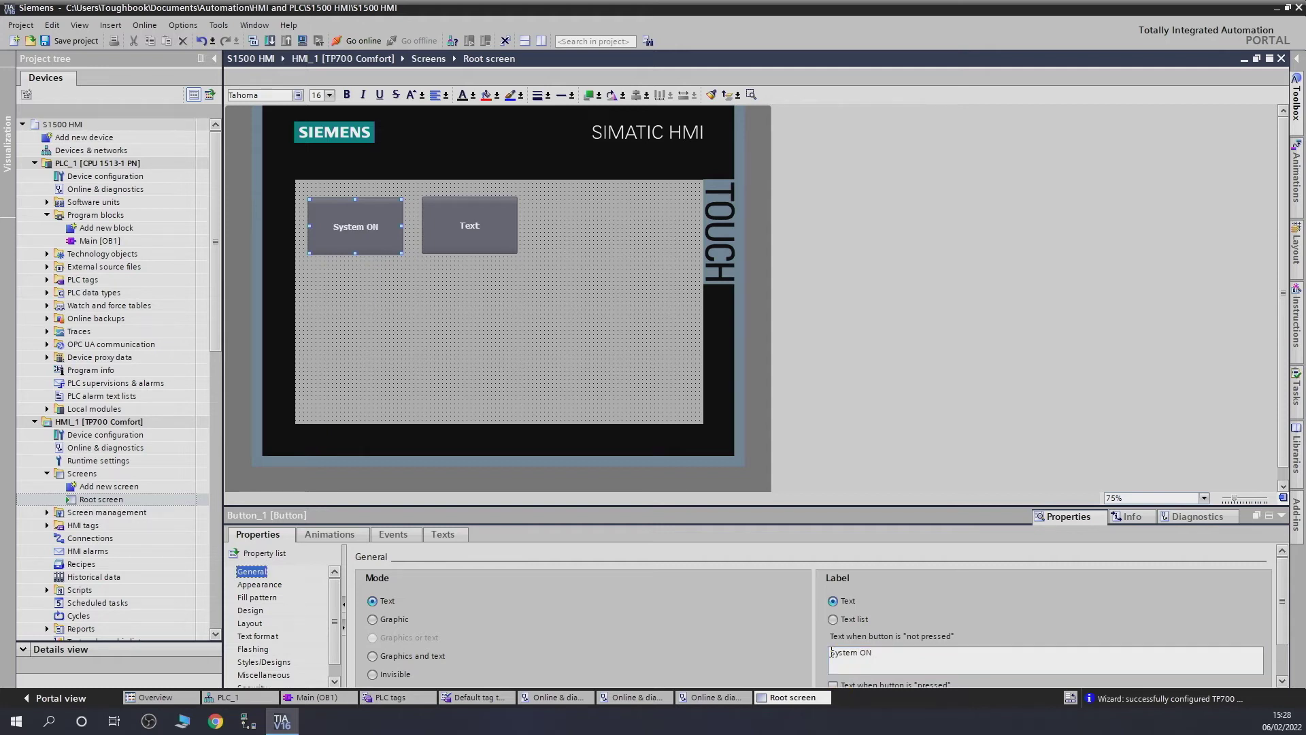
Add the SetBitWhileKeyPressed function from Edit bits to Button_1's Press event.
{"action": "left_click", "coordinate": [396, 536]}
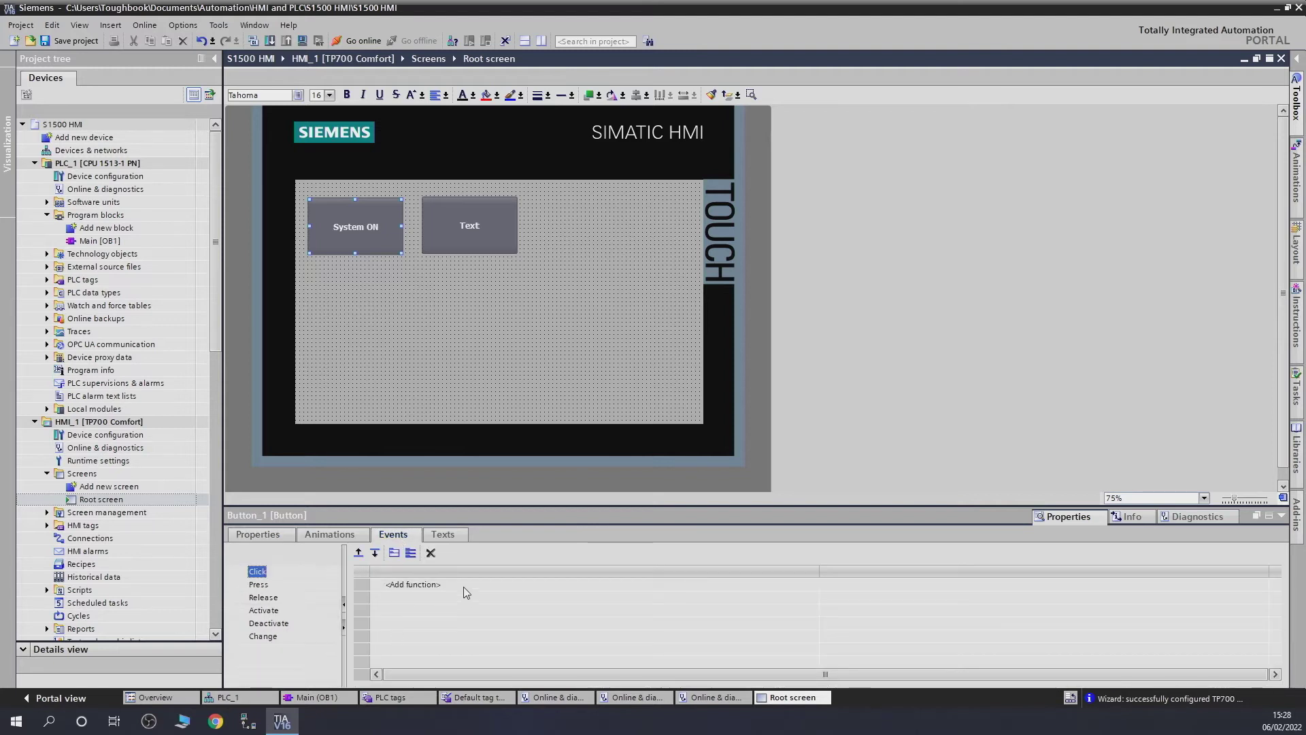
{"action": "left_click", "coordinate": [468, 586]}
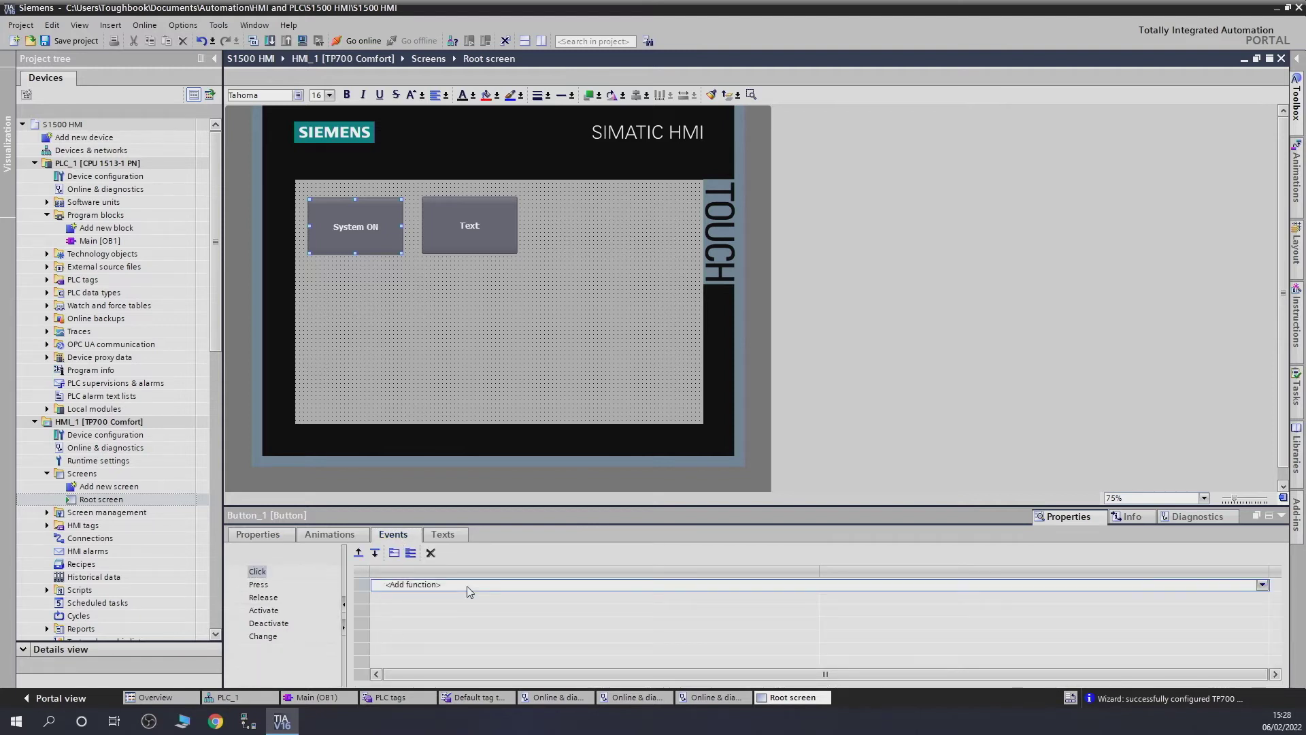
{"action": "left_click", "coordinate": [253, 586]}
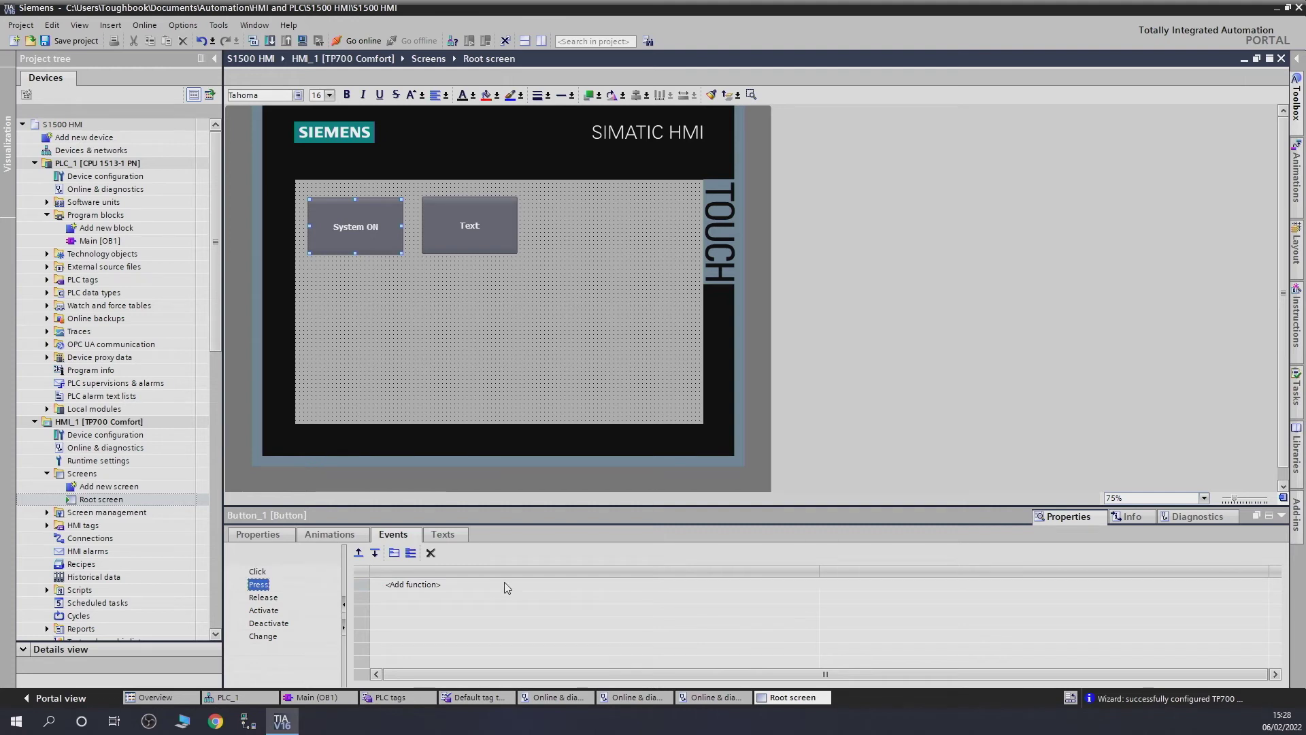
{"action": "left_click", "coordinate": [447, 588]}
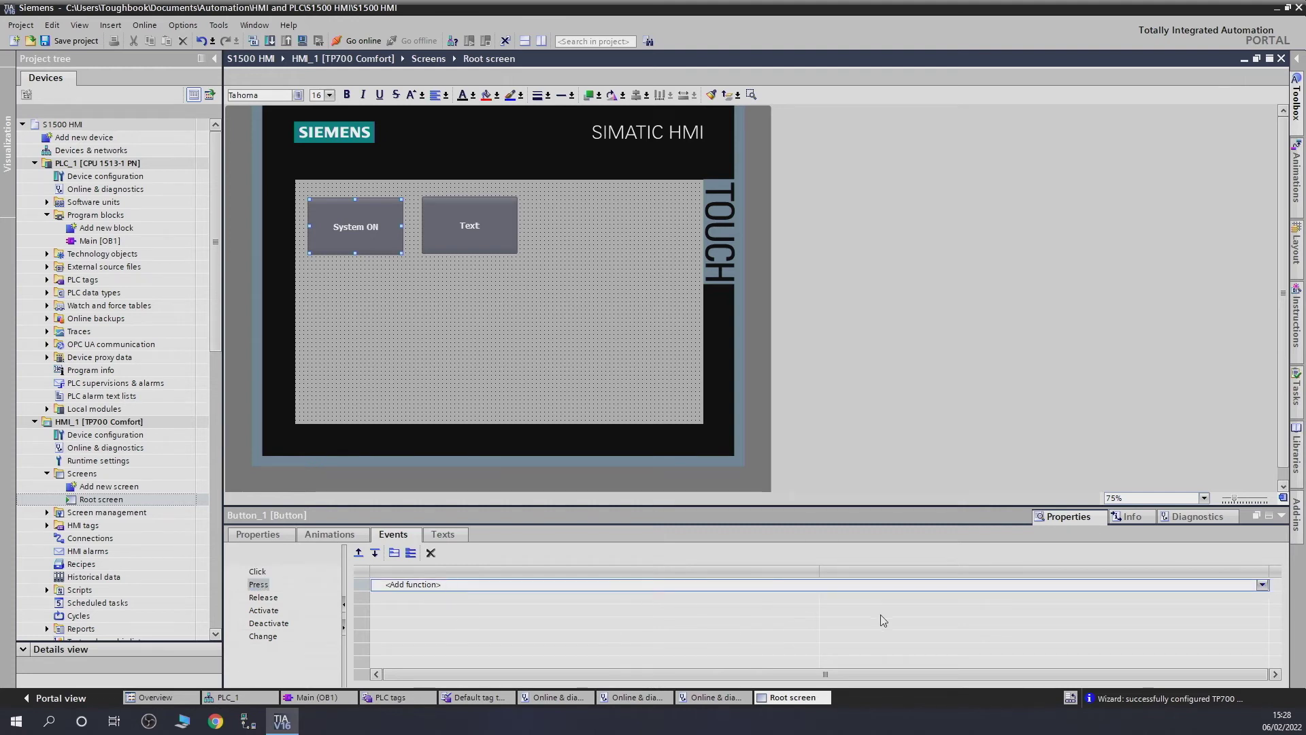
{"action": "left_click", "coordinate": [1262, 587]}
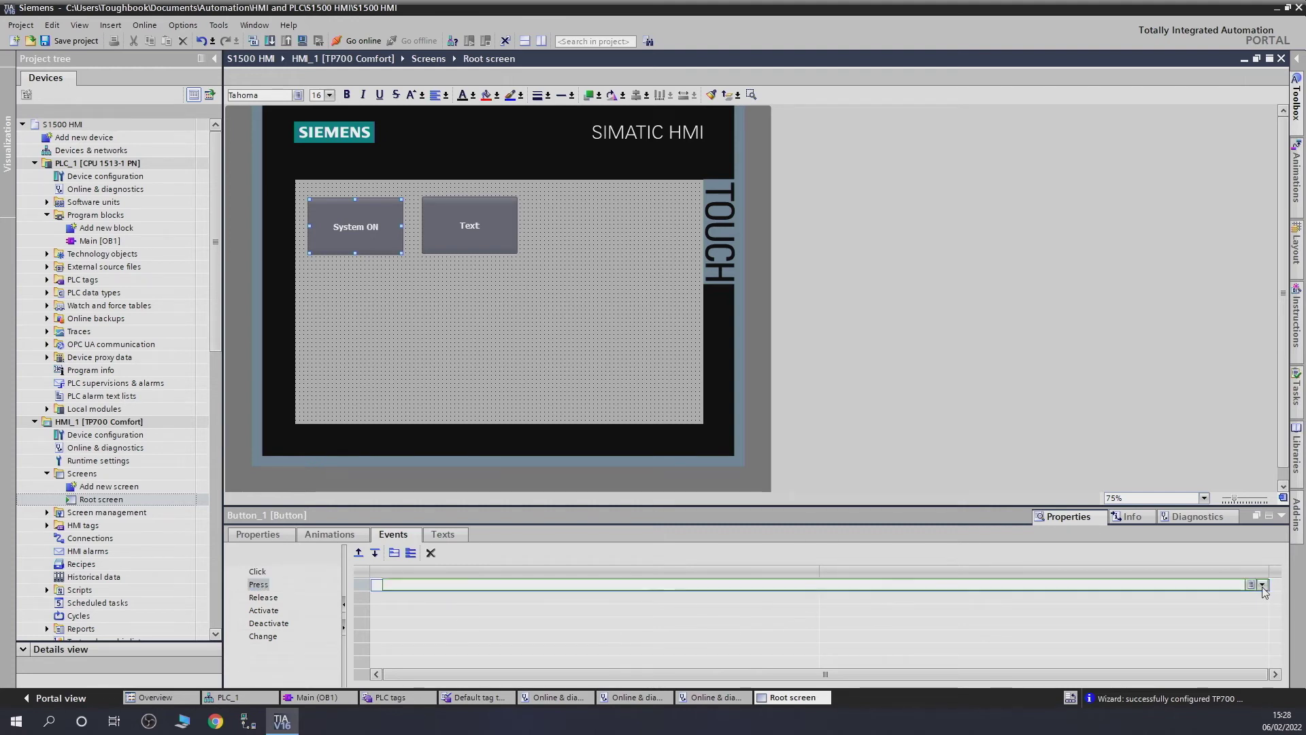
{"action": "left_click", "coordinate": [1263, 587]}
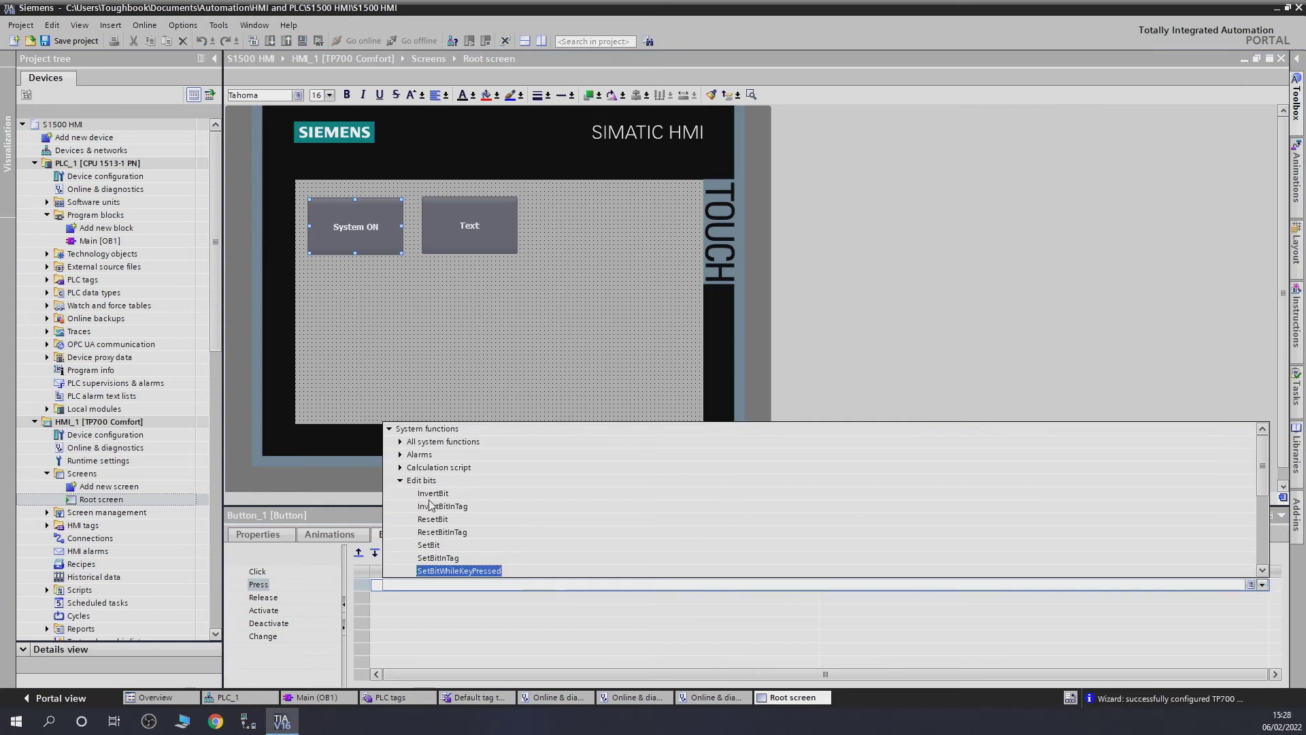
{"action": "left_click", "coordinate": [400, 481]}
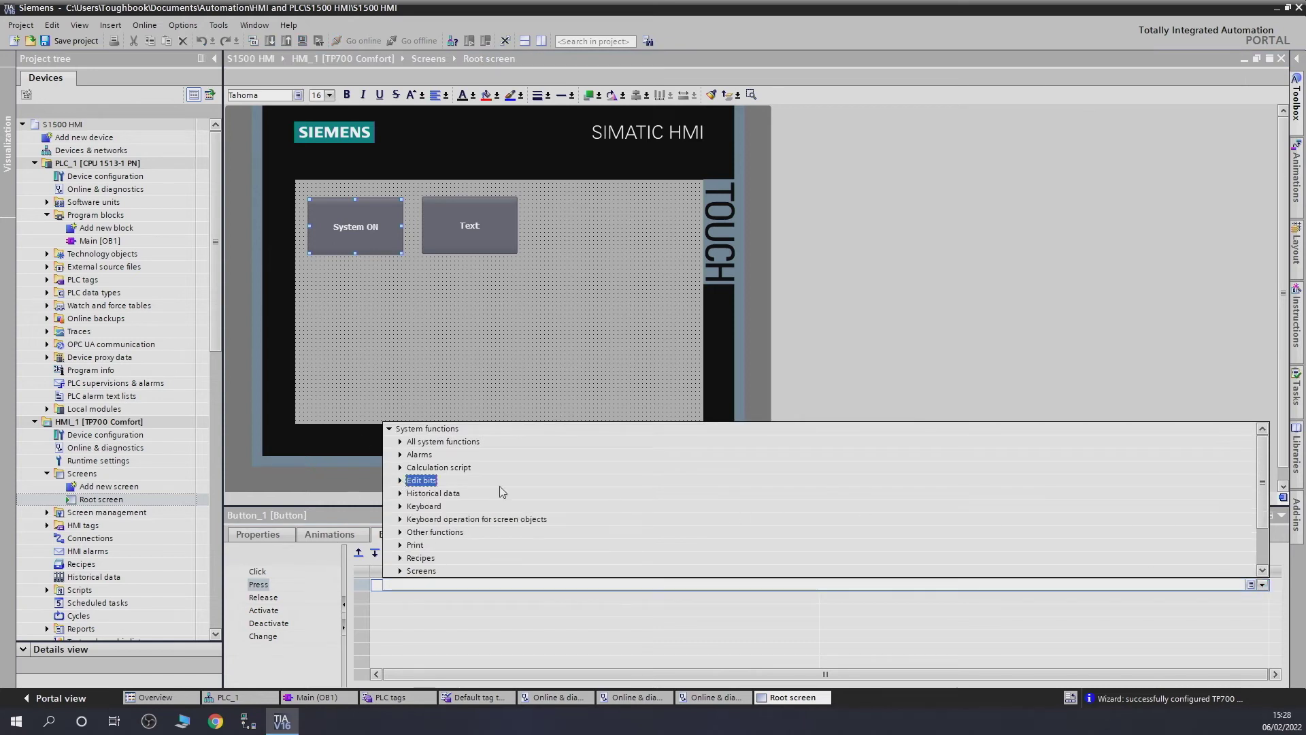
{"action": "left_click", "coordinate": [400, 481]}
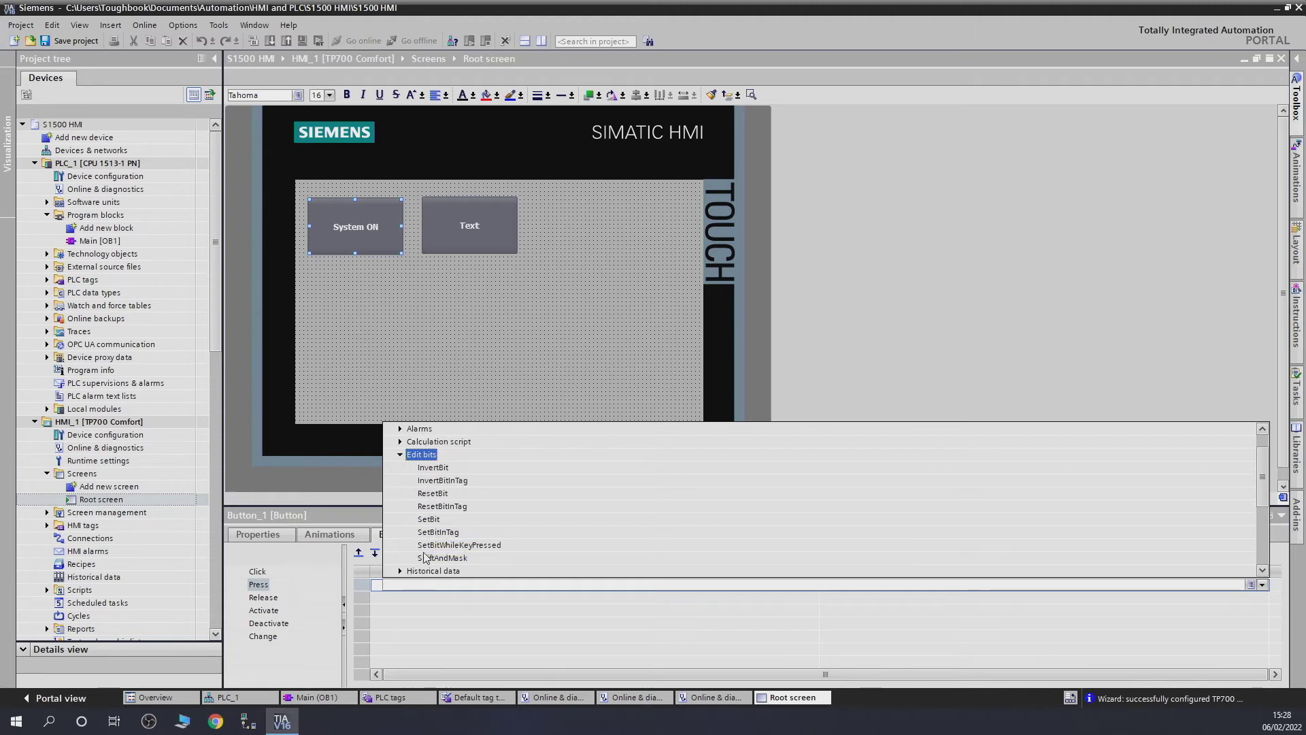
{"action": "left_click", "coordinate": [460, 545]}
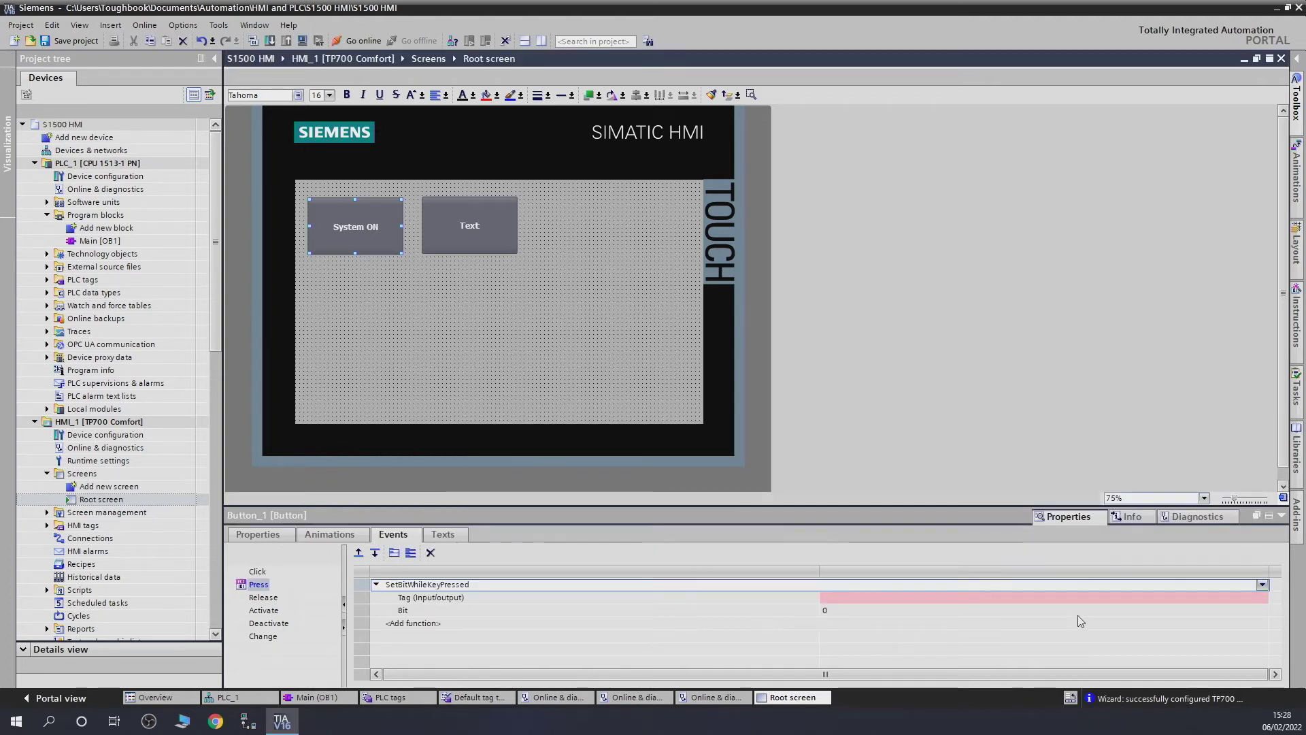
Set the function's tag to System_ON from the PLC default tag table and confirm.
{"action": "left_click", "coordinate": [1251, 596]}
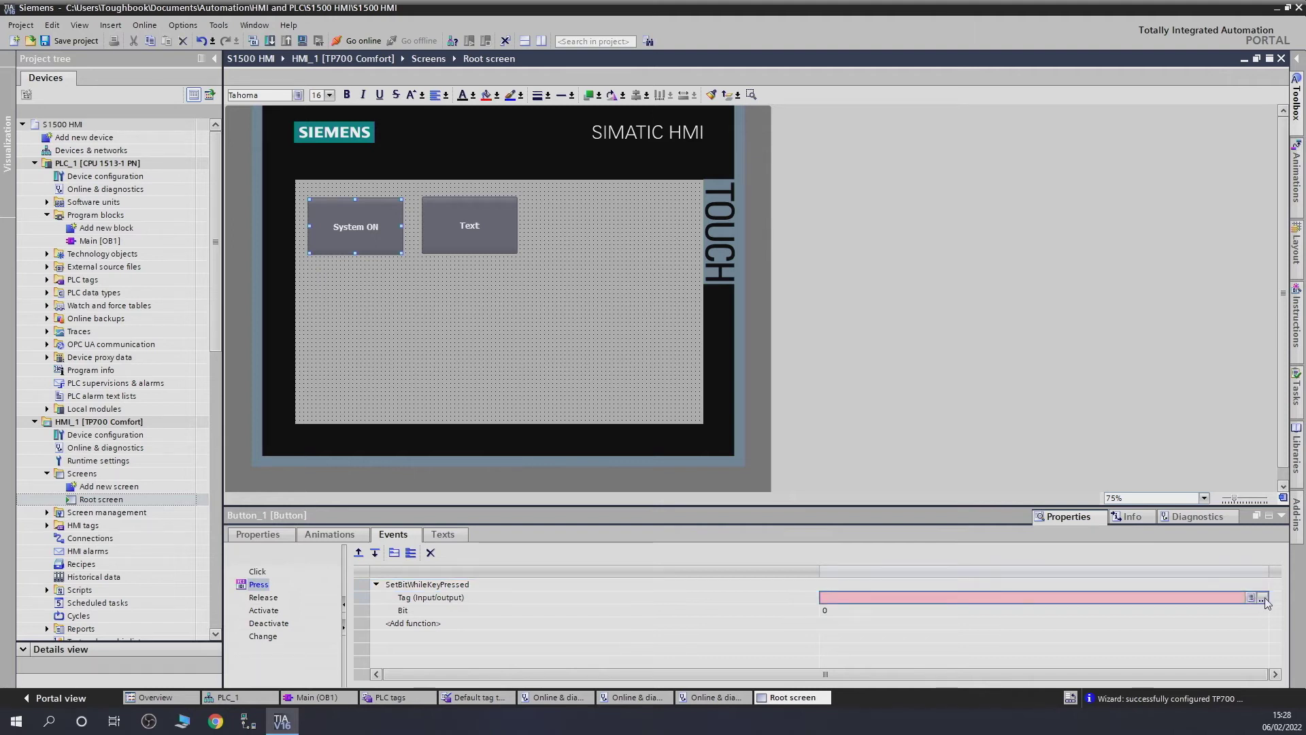
{"action": "left_click", "coordinate": [1263, 597]}
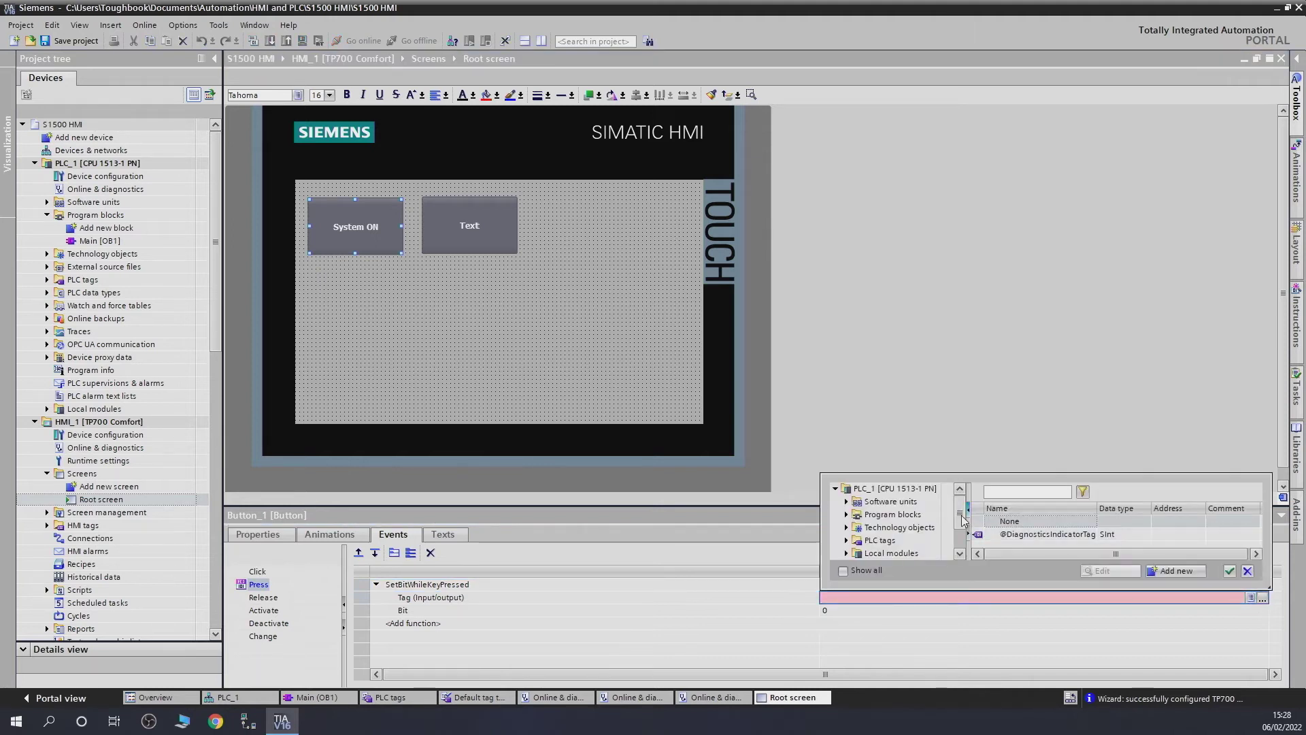
{"action": "mouse_move", "coordinate": [964, 520]}
{"action": "left_mouse_down"}
{"action": "mouse_move", "coordinate": [963, 544]}
{"action": "mouse_move", "coordinate": [961, 526]}
{"action": "left_mouse_up"}
{"action": "left_click", "coordinate": [846, 528]}
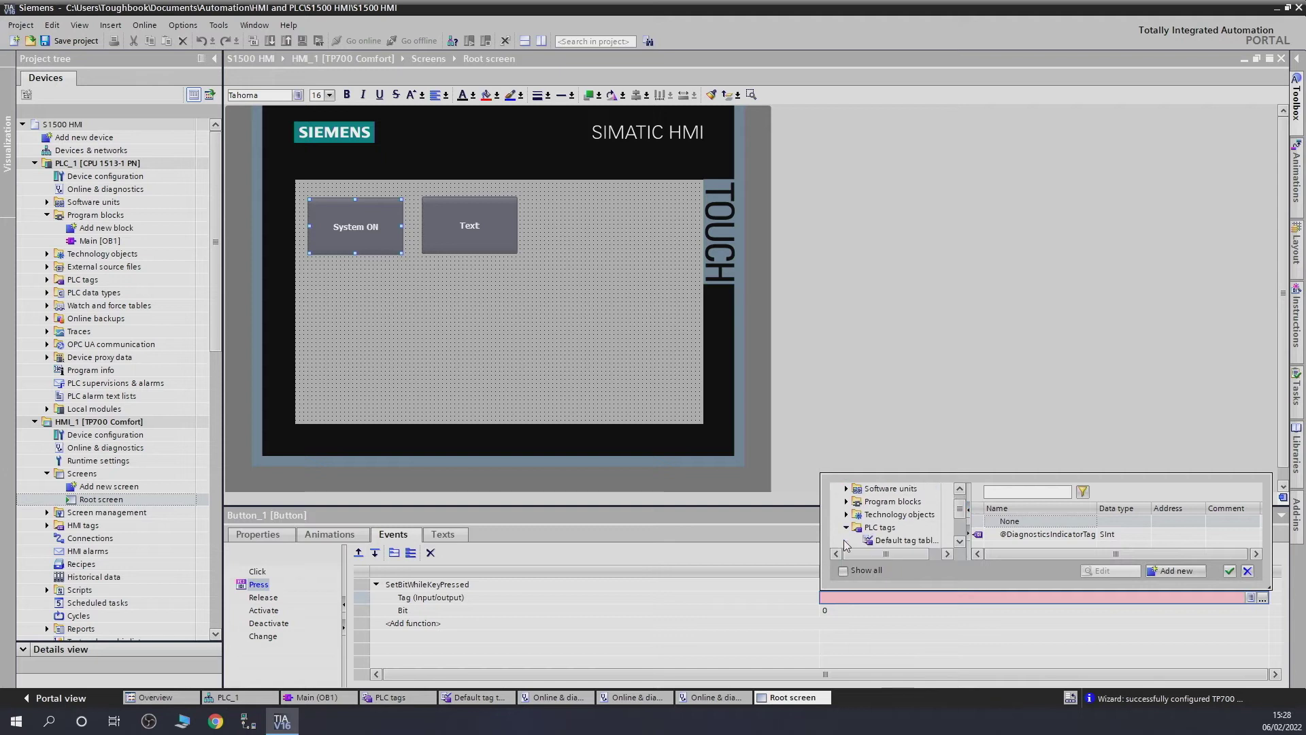
{"action": "mouse_move", "coordinate": [961, 513]}
{"action": "left_mouse_down"}
{"action": "mouse_move", "coordinate": [961, 533]}
{"action": "mouse_move", "coordinate": [961, 517]}
{"action": "left_mouse_up"}
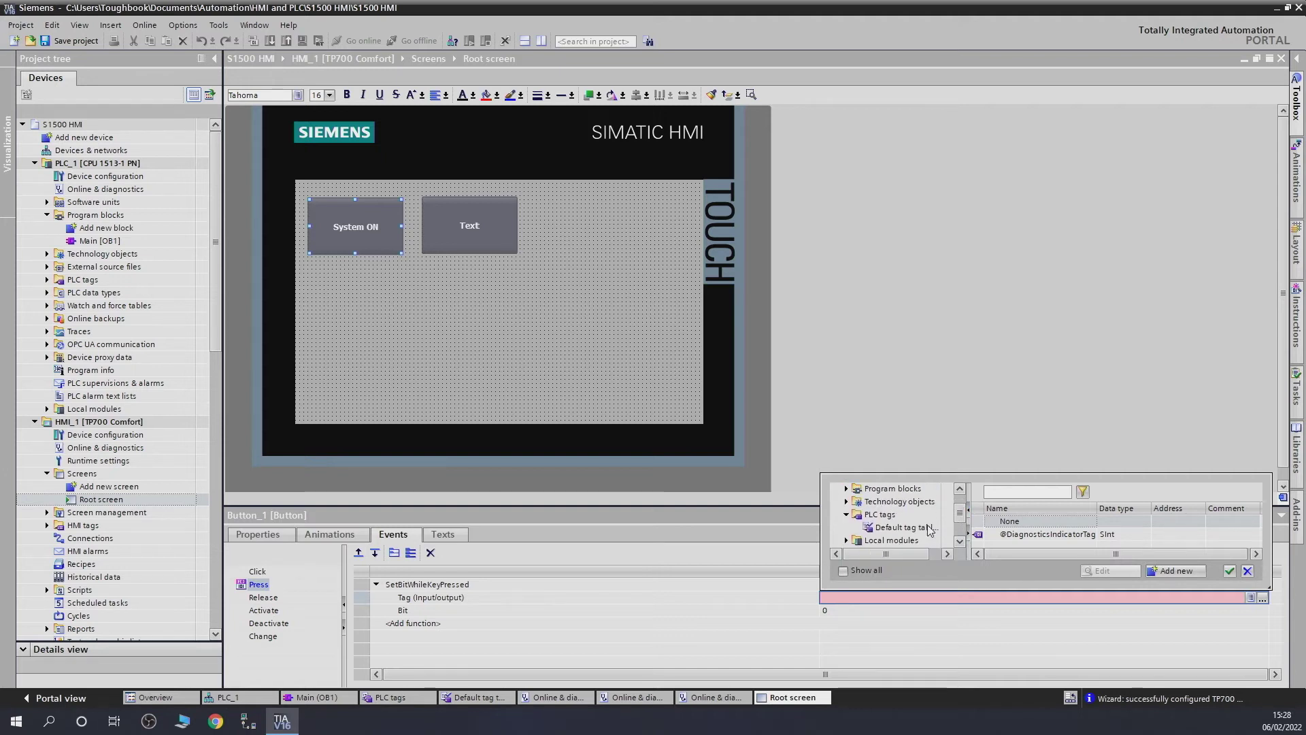
{"action": "left_click", "coordinate": [928, 528]}
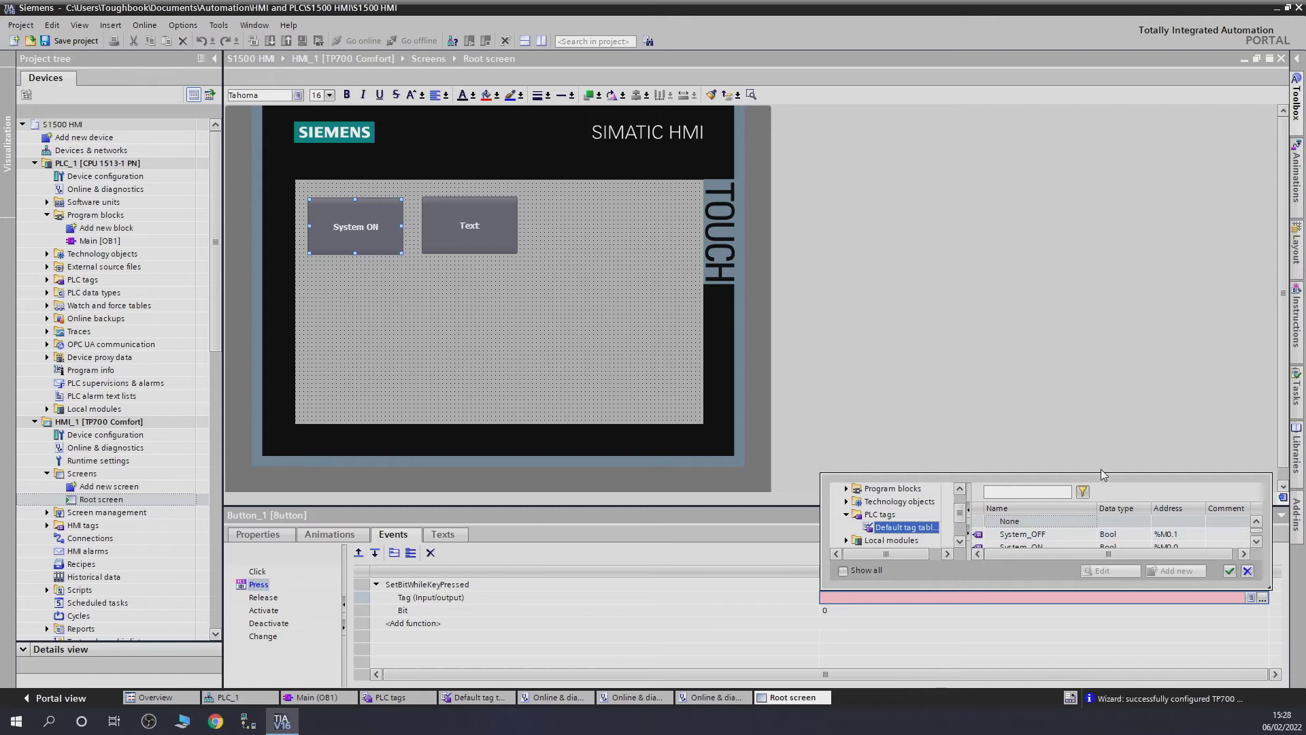
{"action": "left_click_drag", "start_coordinate": [1102, 474], "coordinate": [1063, 405]}
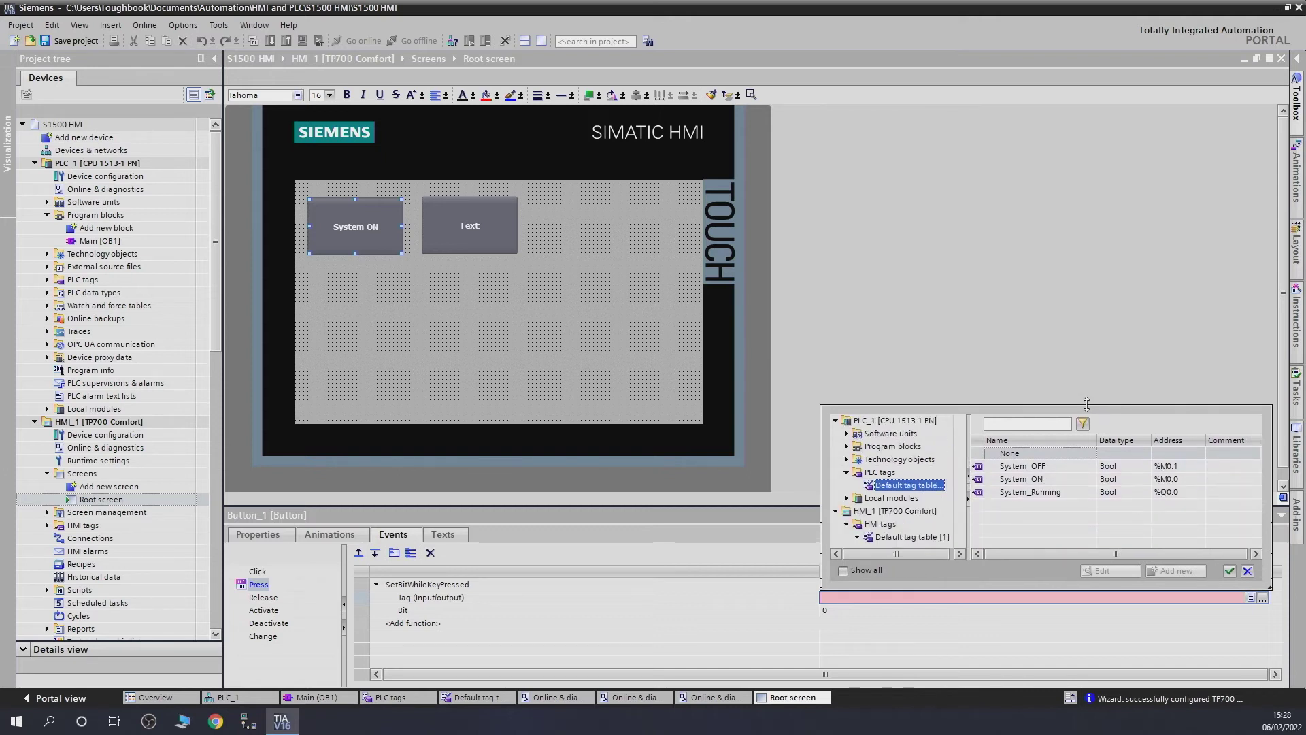
{"action": "left_click", "coordinate": [1026, 480]}
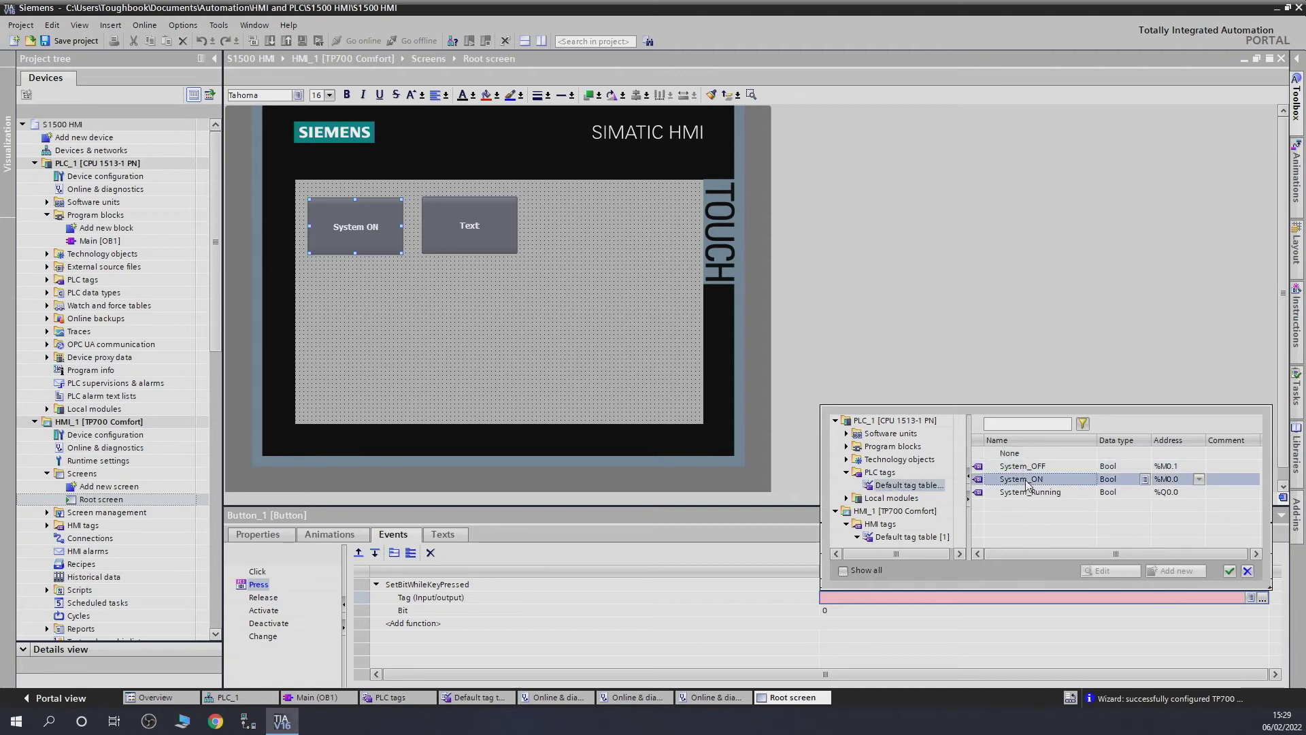
{"action": "left_click", "coordinate": [1229, 571]}
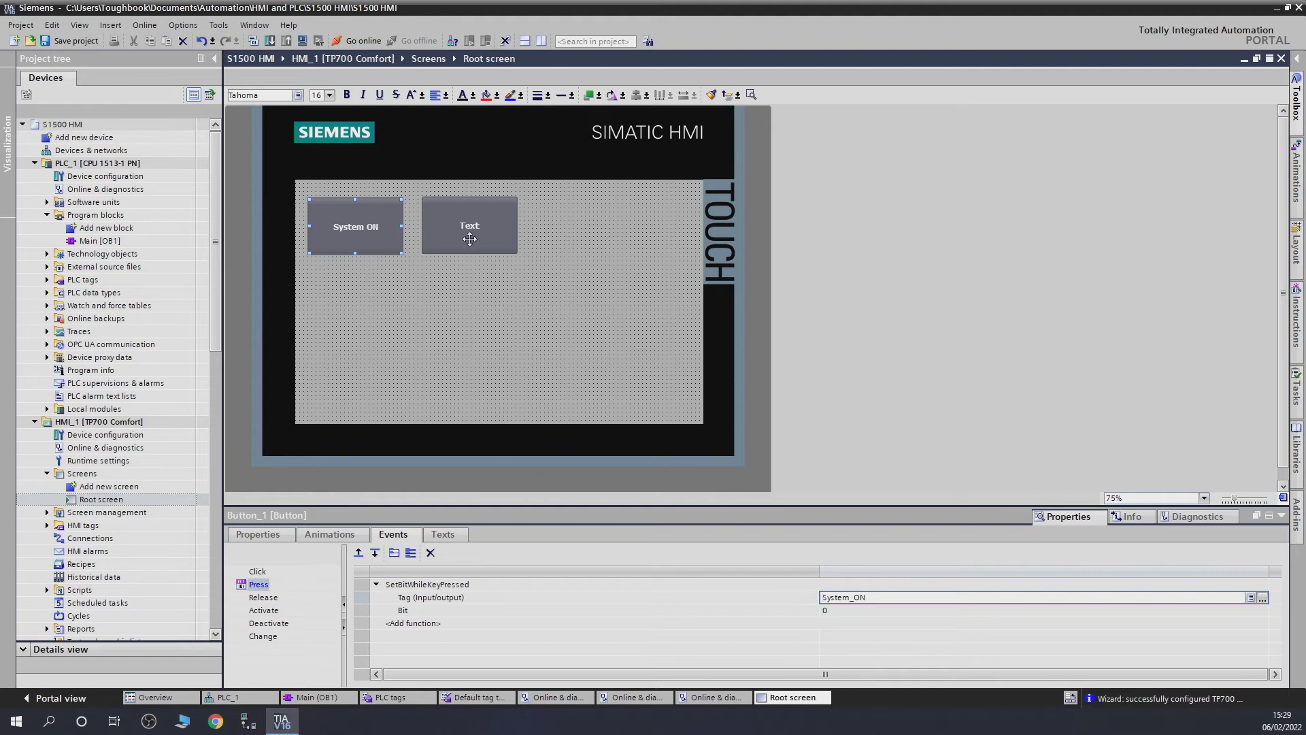
Label Button_2 'System OFF' and bring up its Press event functions.
{"action": "left_click", "coordinate": [470, 234]}
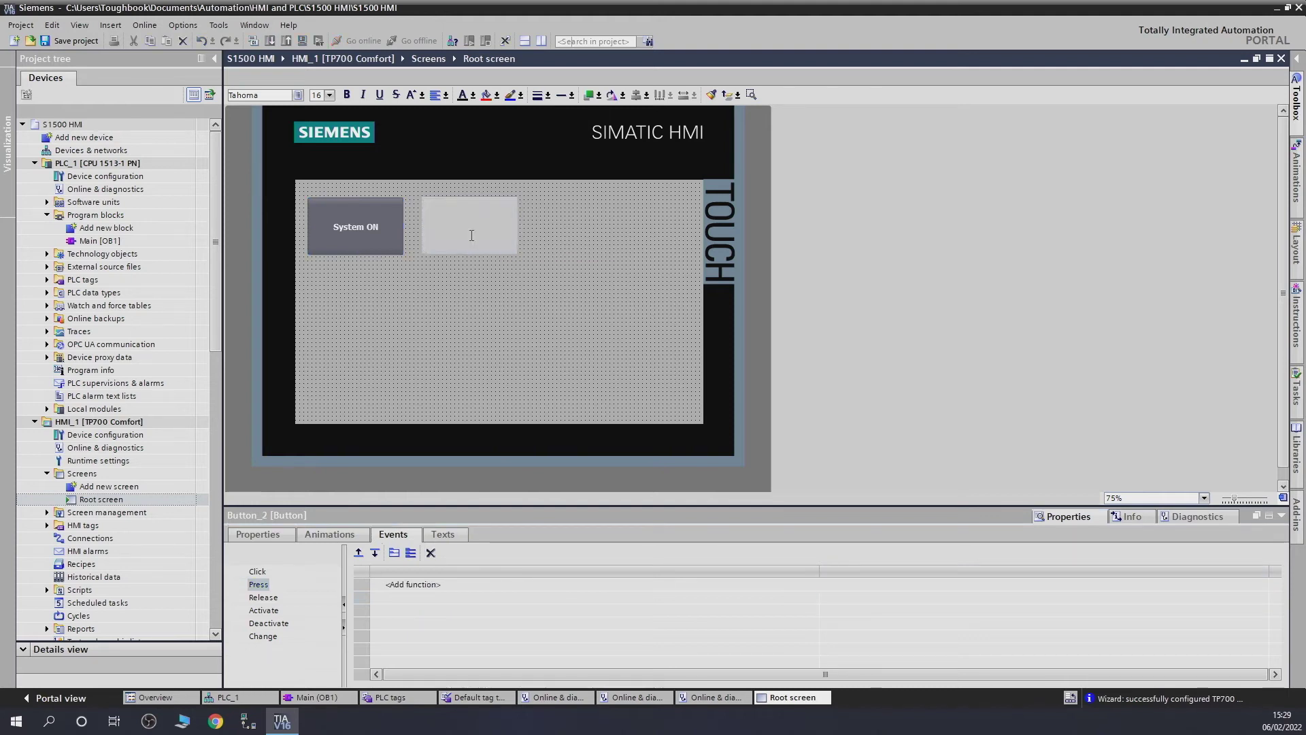
{"action": "left_click", "coordinate": [272, 535]}
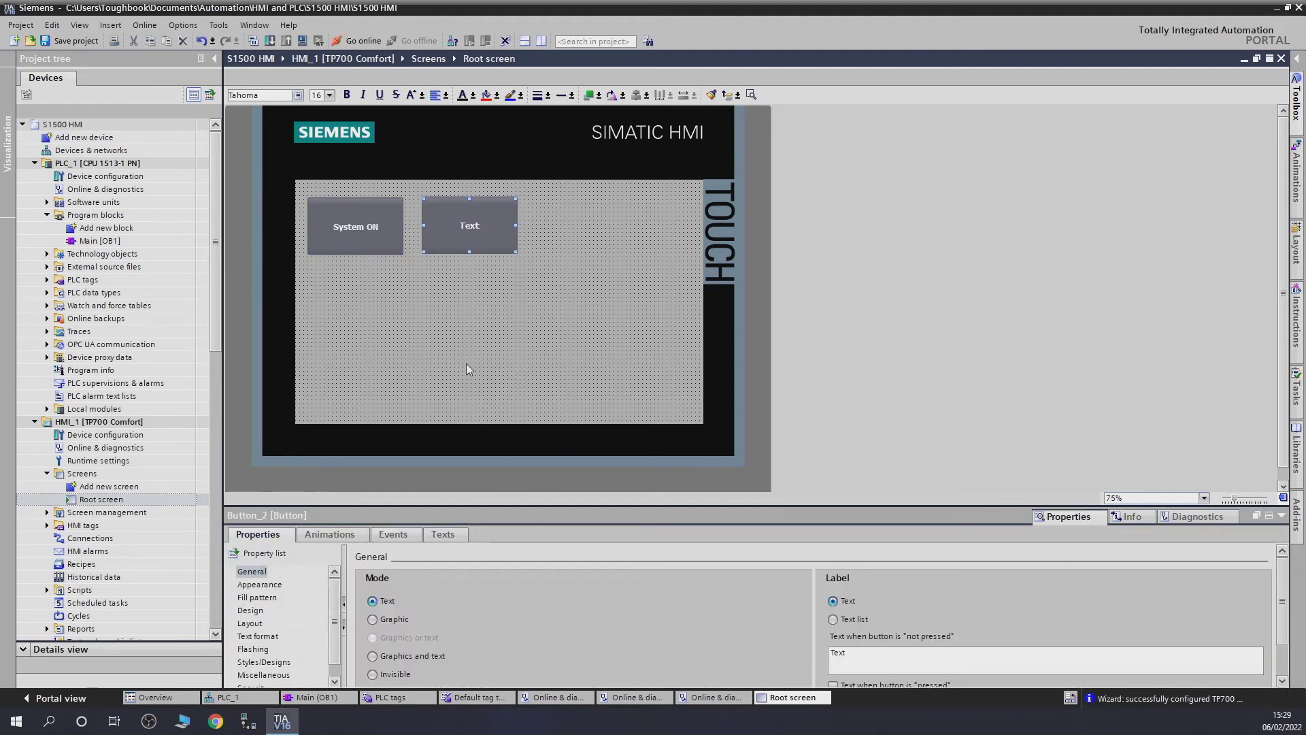
{"action": "double_click", "coordinate": [860, 658]}
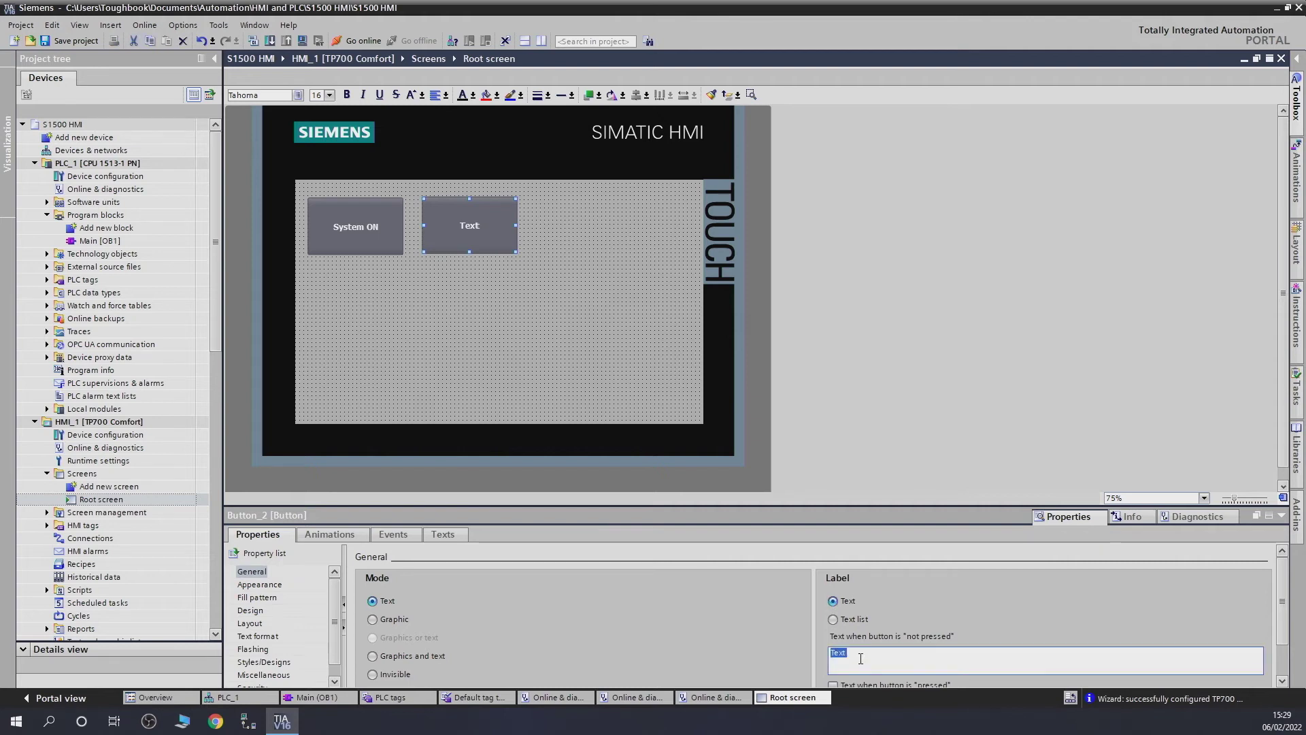
{"action": "type", "text": "System OFF"}
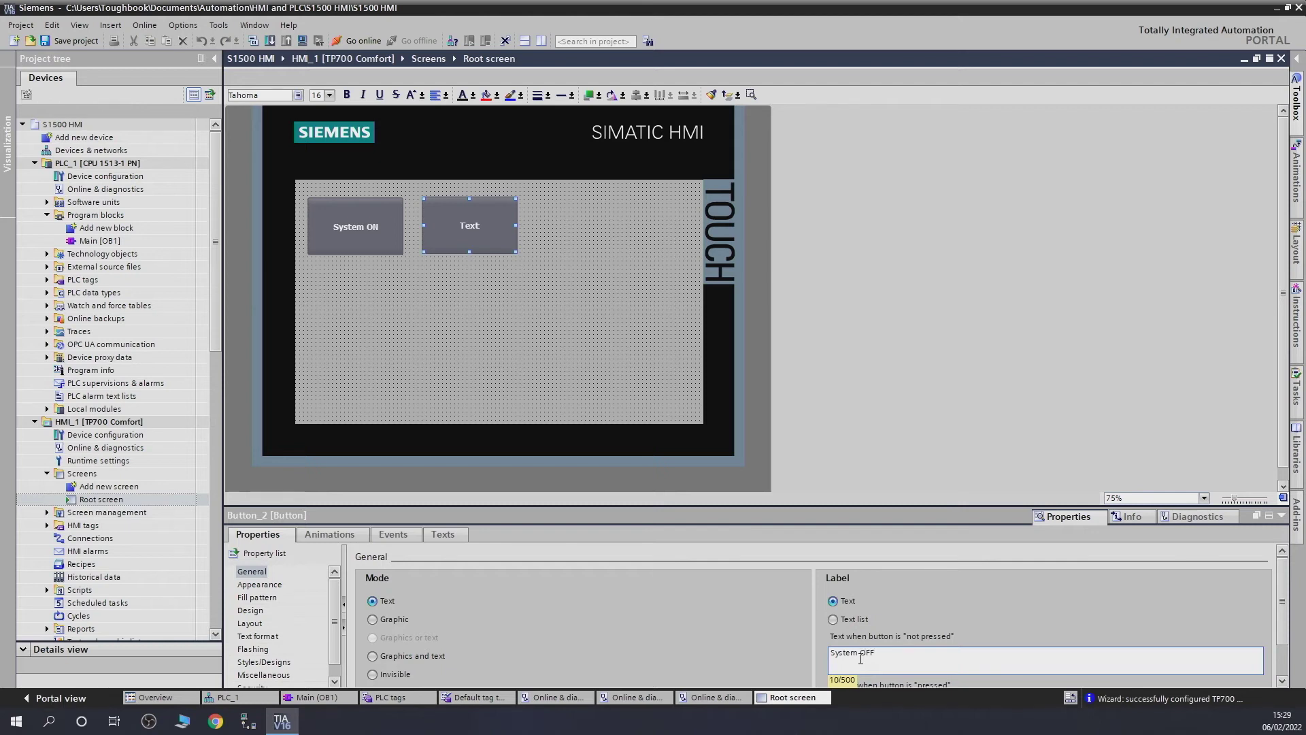
{"action": "key", "text": "Tab"}
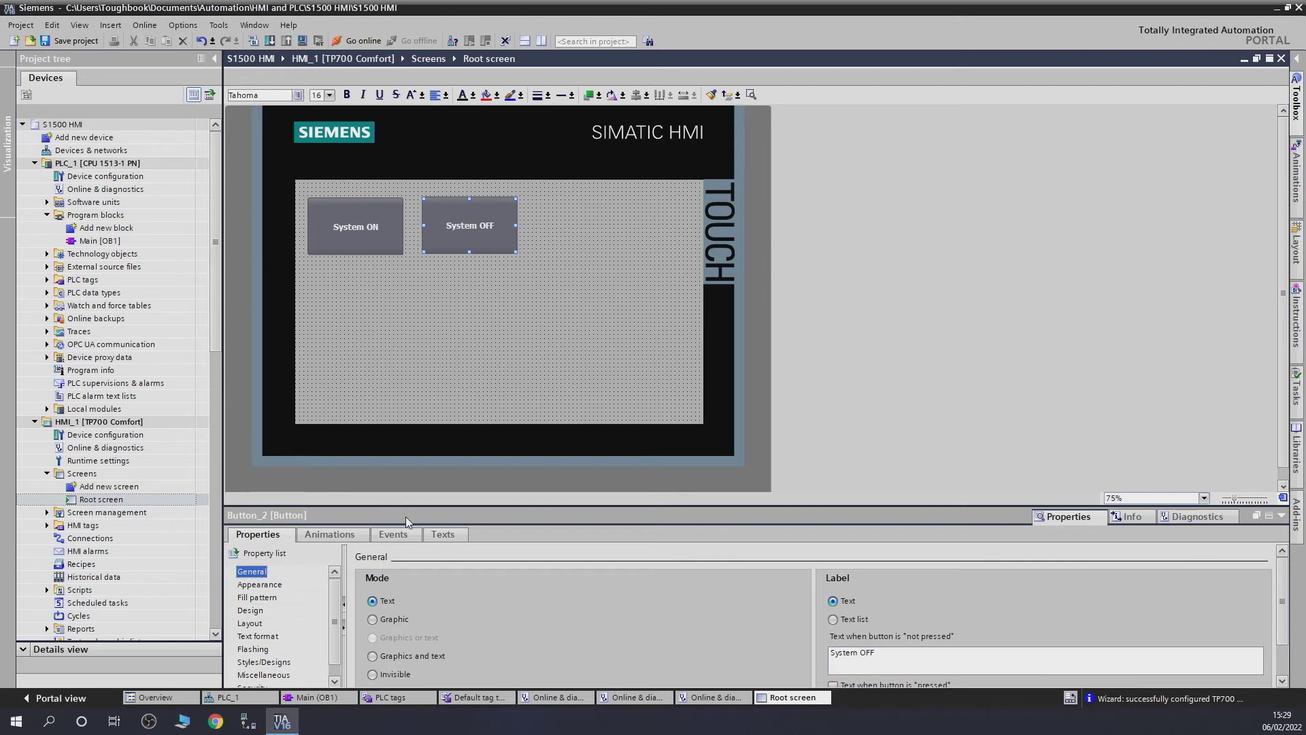
{"action": "left_click", "coordinate": [396, 535]}
{"action": "left_click", "coordinate": [446, 589]}
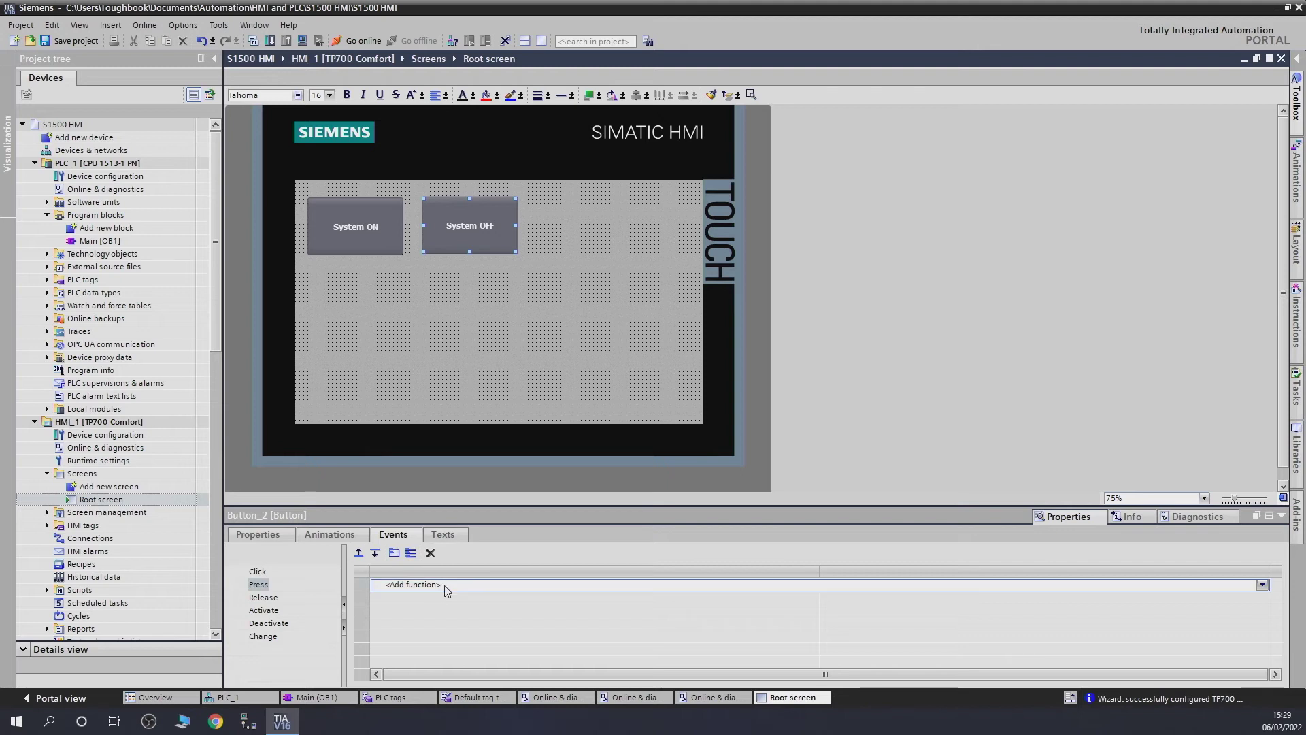
Assign SetBitWhileKeyPressed with PLC tag System_OFF to Button_2's Press event.
{"action": "left_click", "coordinate": [1263, 587]}
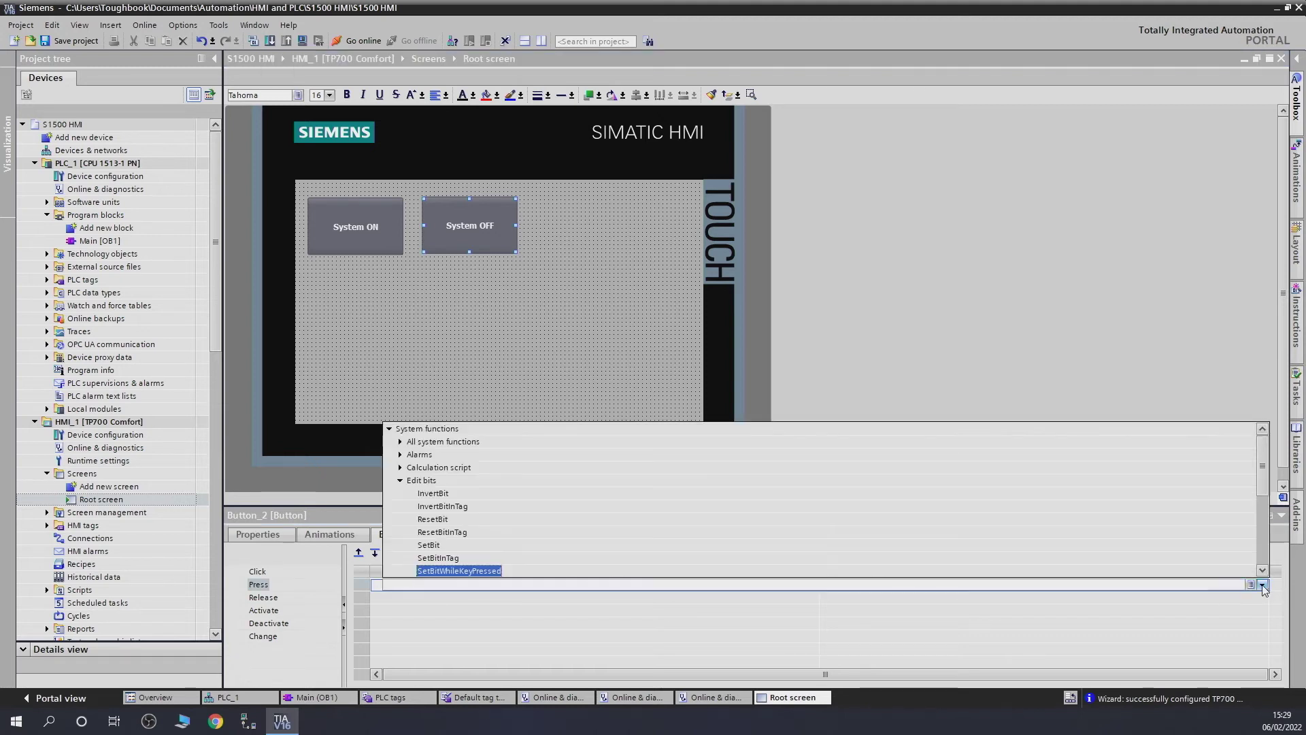
{"action": "left_click", "coordinate": [497, 574]}
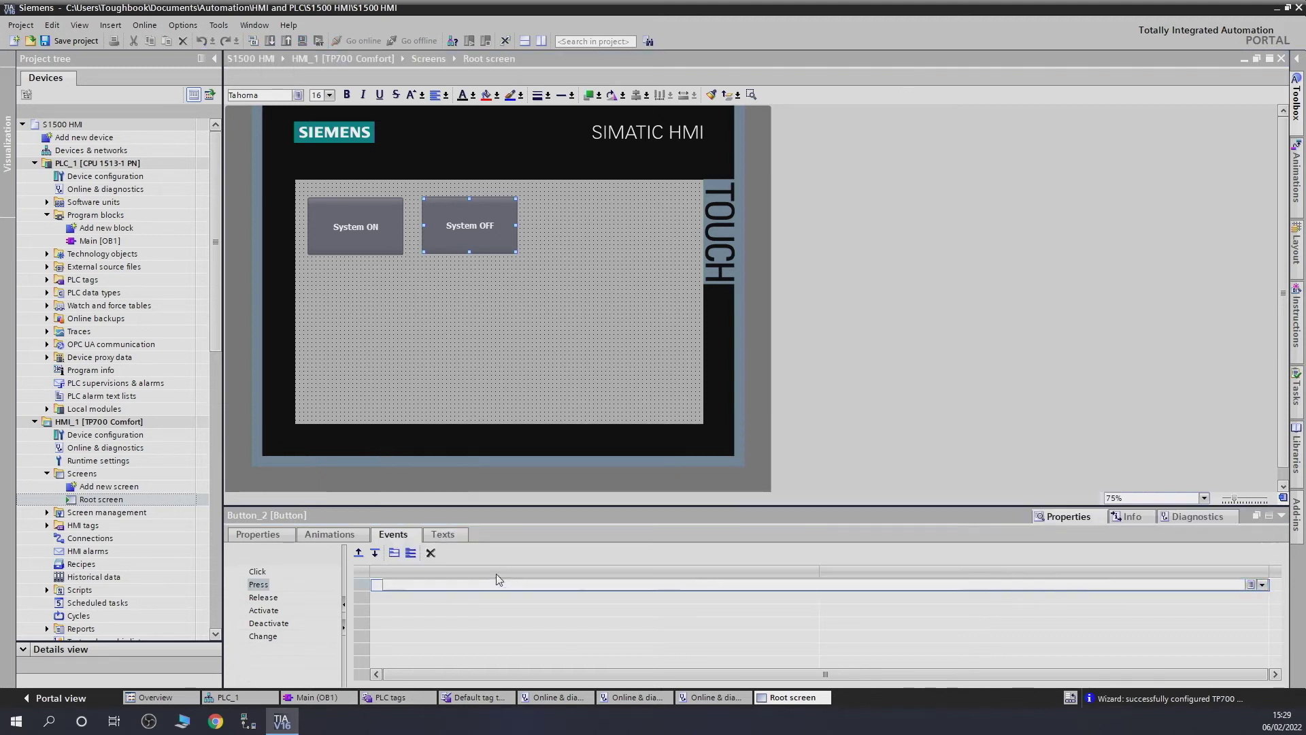
{"action": "left_click", "coordinate": [1252, 599]}
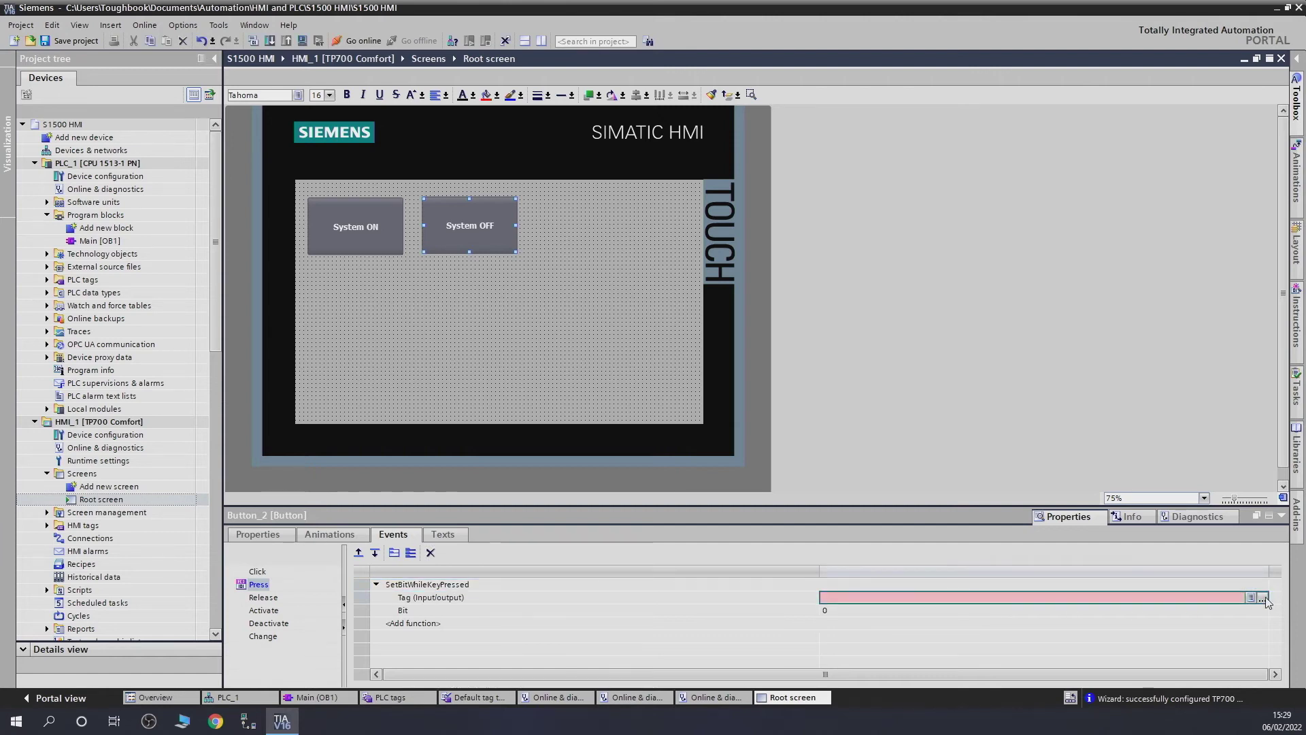
{"action": "left_click", "coordinate": [1262, 599]}
{"action": "left_click", "coordinate": [1034, 468]}
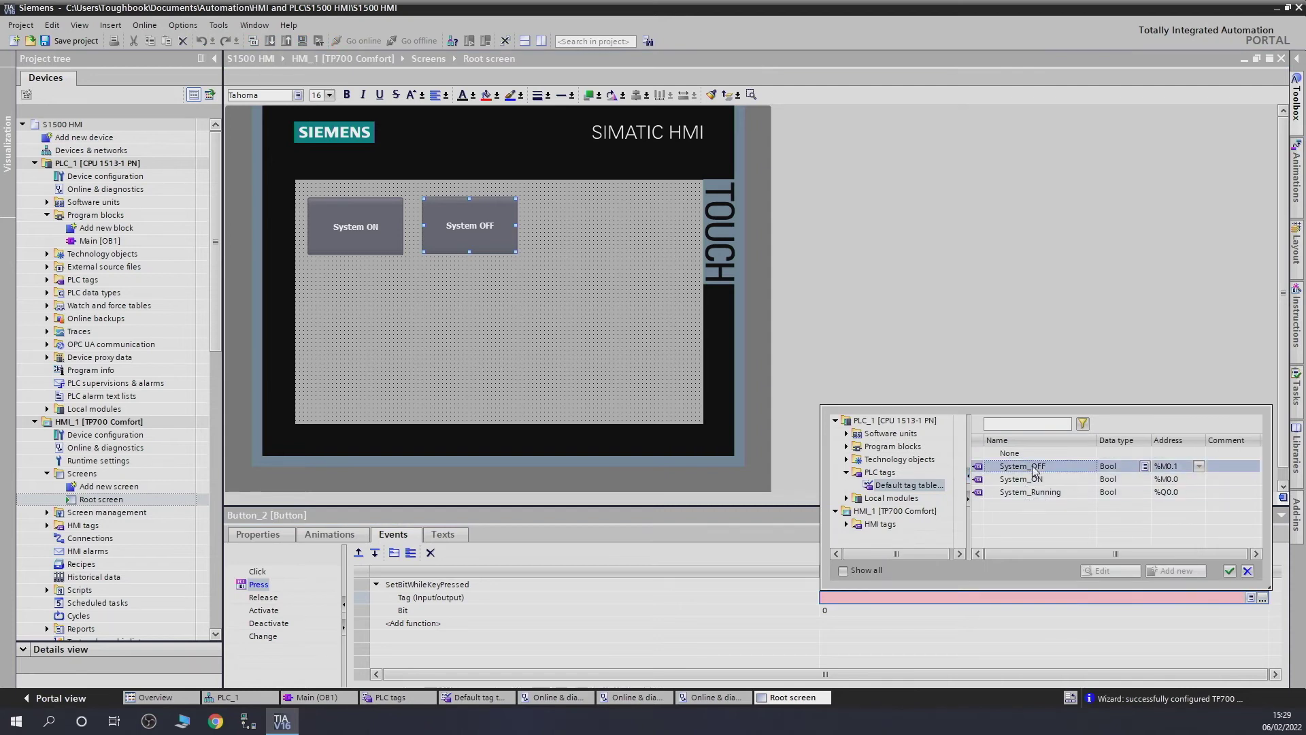
{"action": "left_click", "coordinate": [1228, 571]}
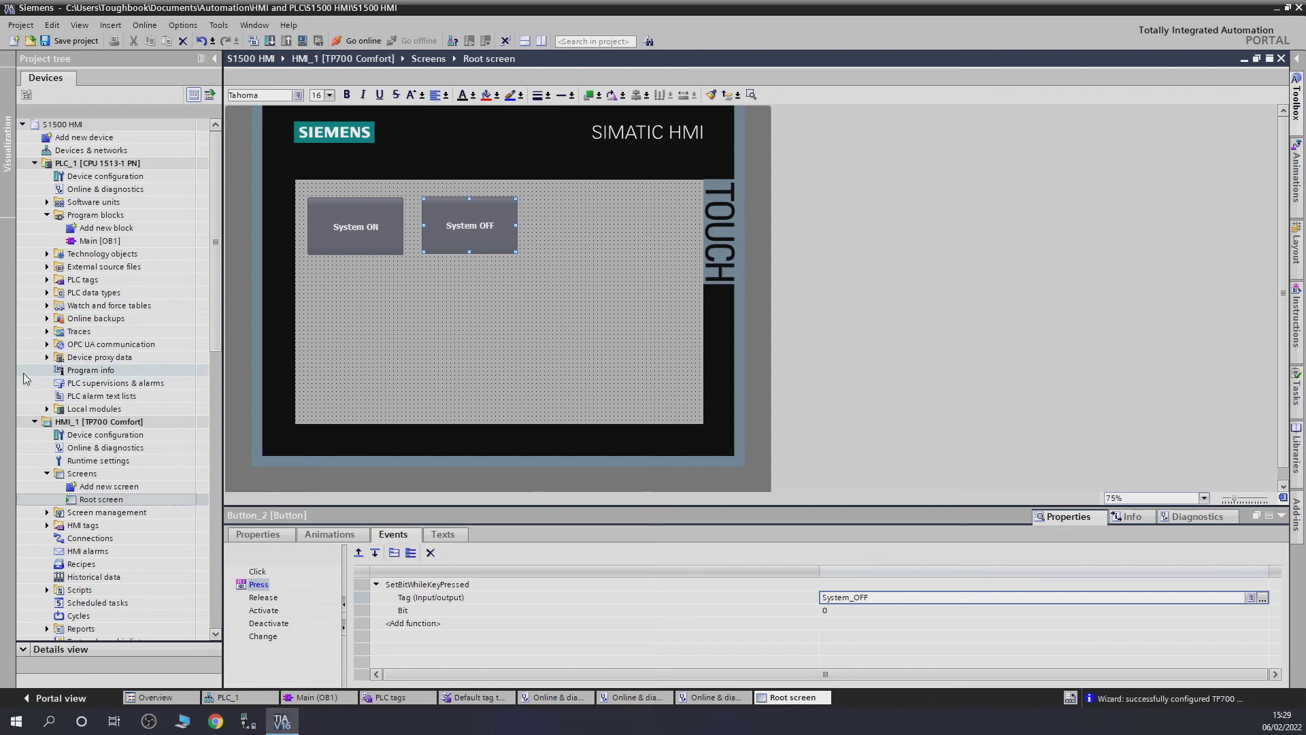
{"action": "double_click", "coordinate": [102, 241]}
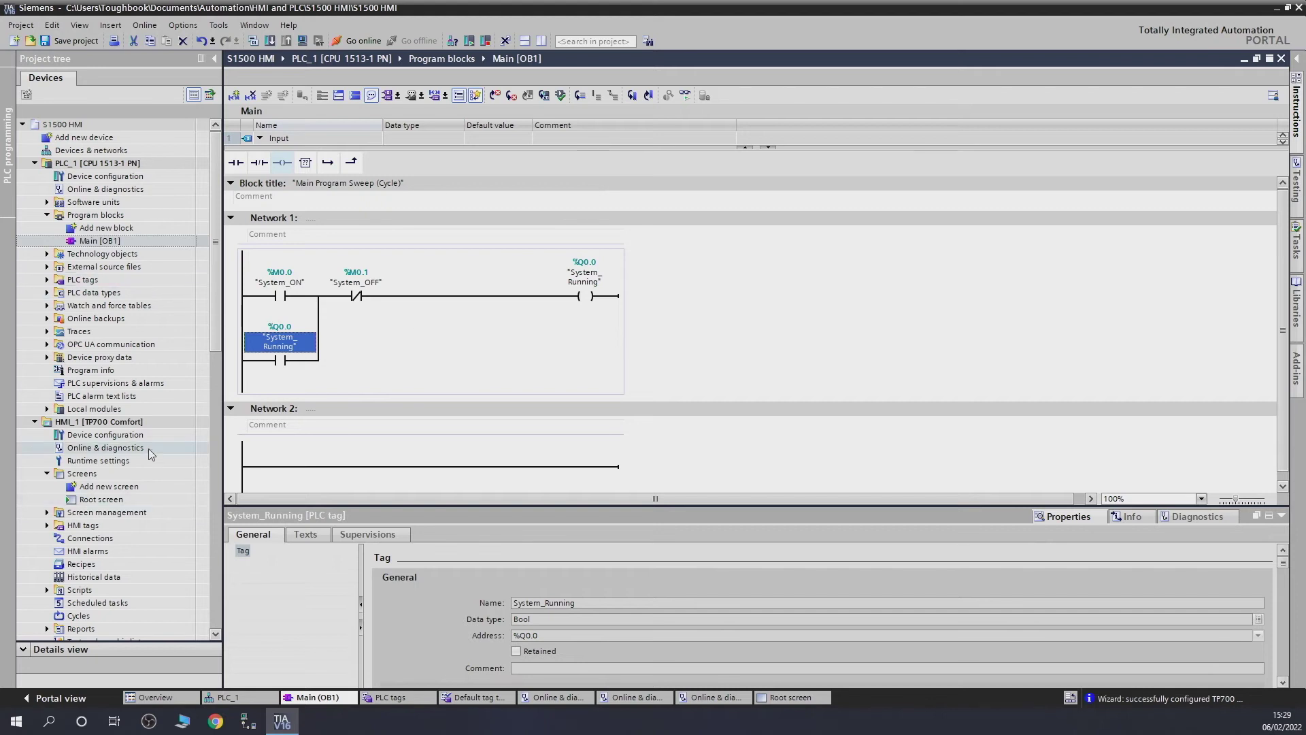
{"action": "double_click", "coordinate": [101, 500]}
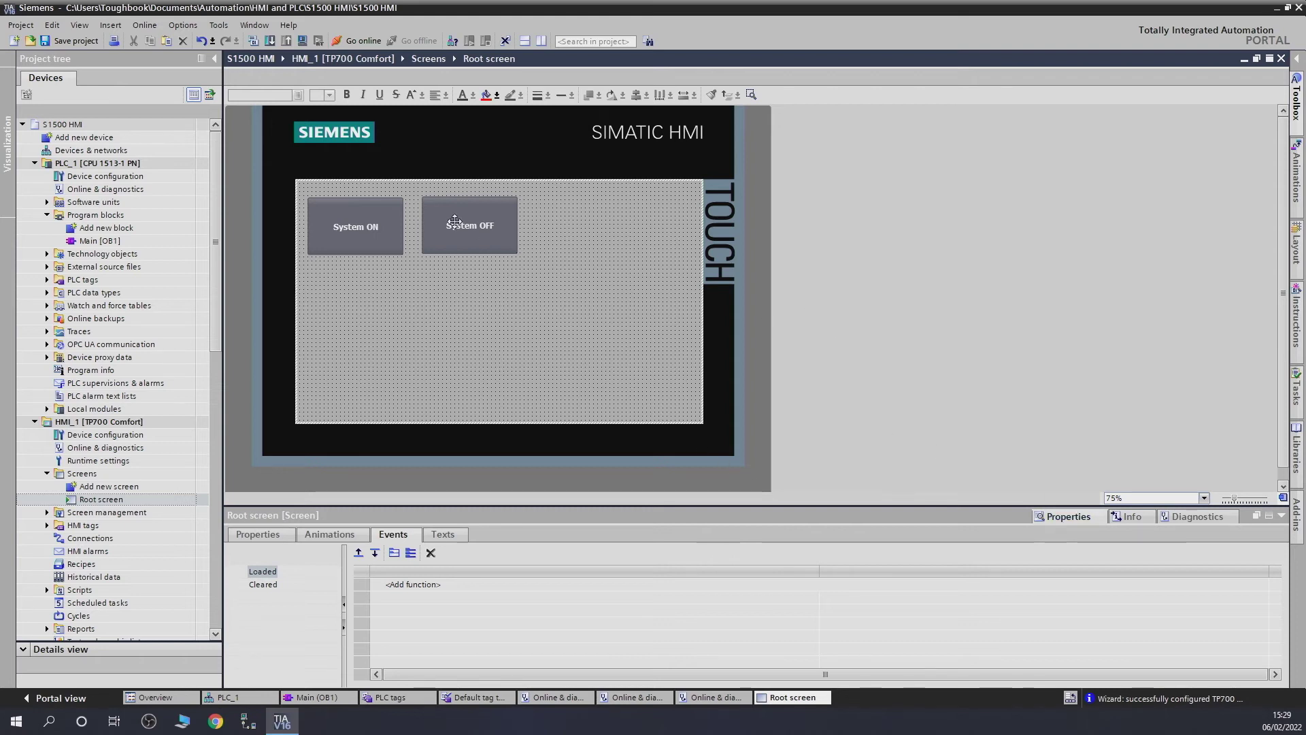
Copy-paste the System OFF button below System ON, then select System ON to verify its tag.
{"action": "left_click", "coordinate": [479, 230]}
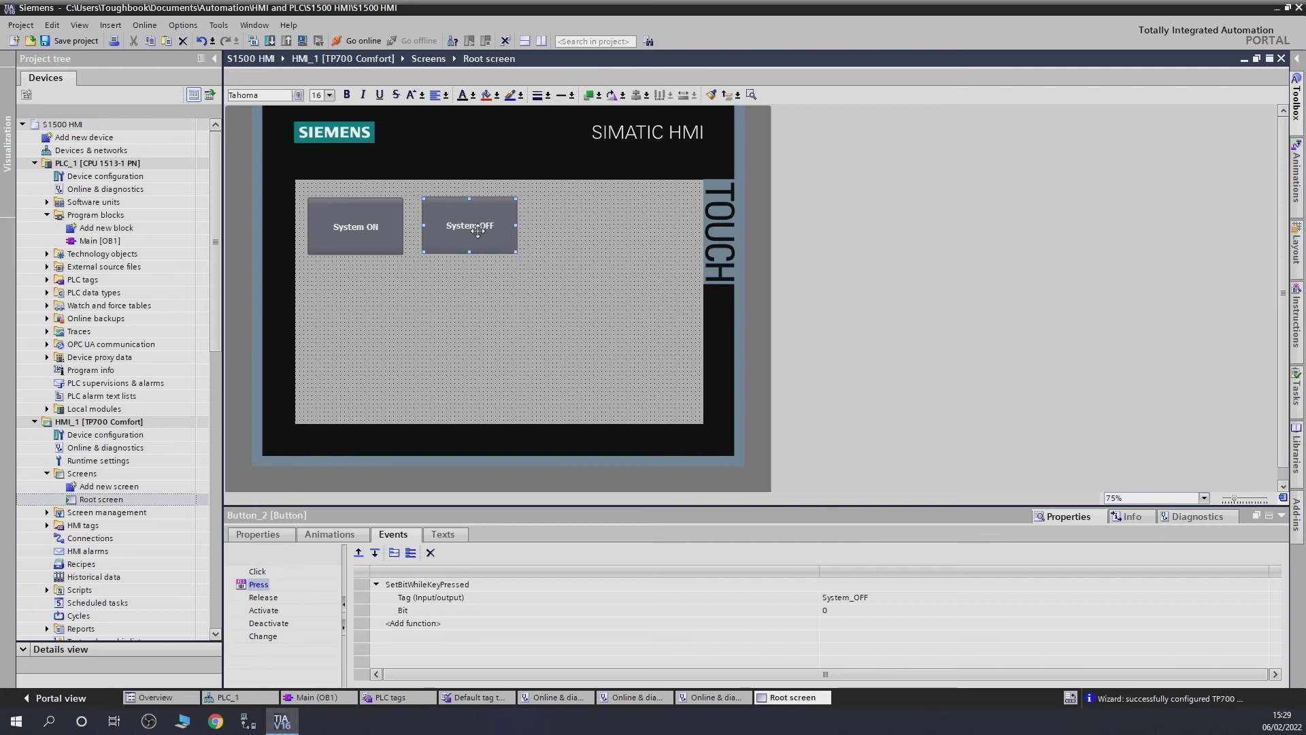
{"action": "key", "text": "ctrl+c"}
{"action": "key", "text": "ctrl+v"}
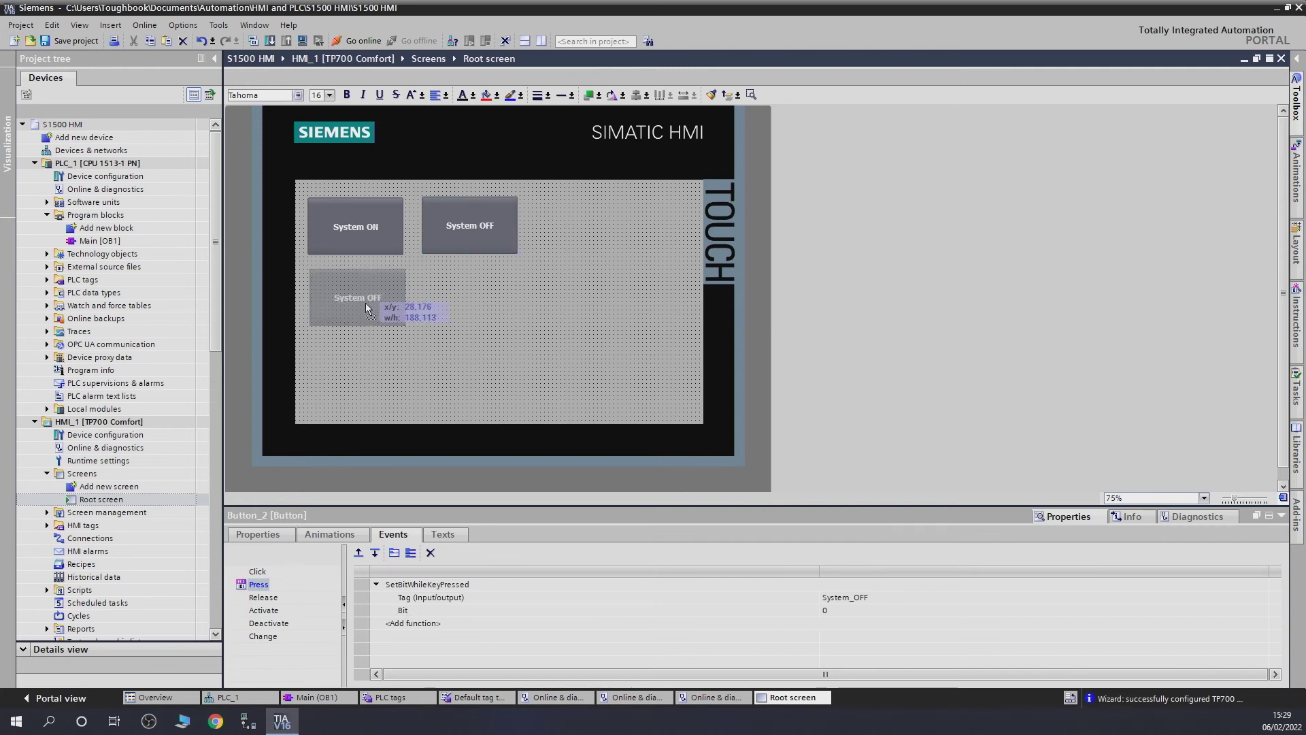
{"action": "left_click_drag", "start_coordinate": [367, 307], "coordinate": [363, 305]}
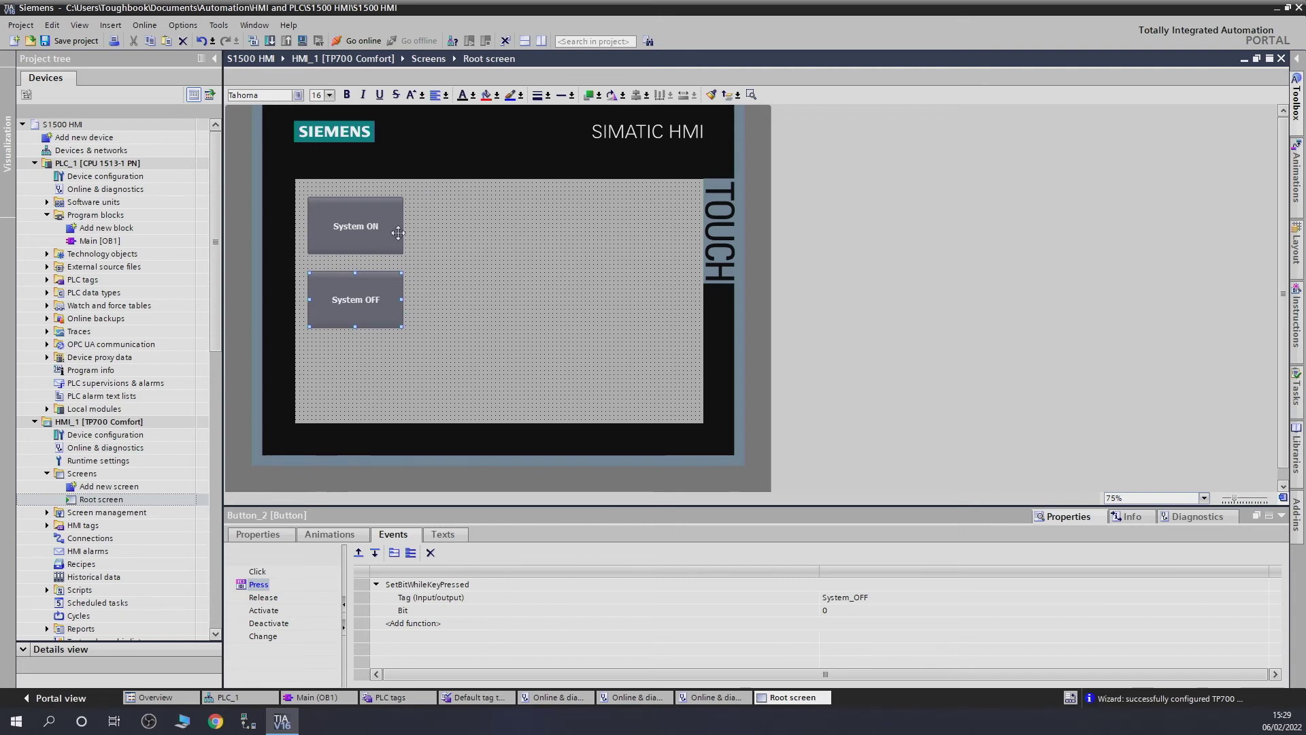
{"action": "left_click", "coordinate": [351, 293]}
Download PLC_1 from its device configuration with Load and Finish, then reopen the Root screen.
{"action": "left_click", "coordinate": [104, 177]}
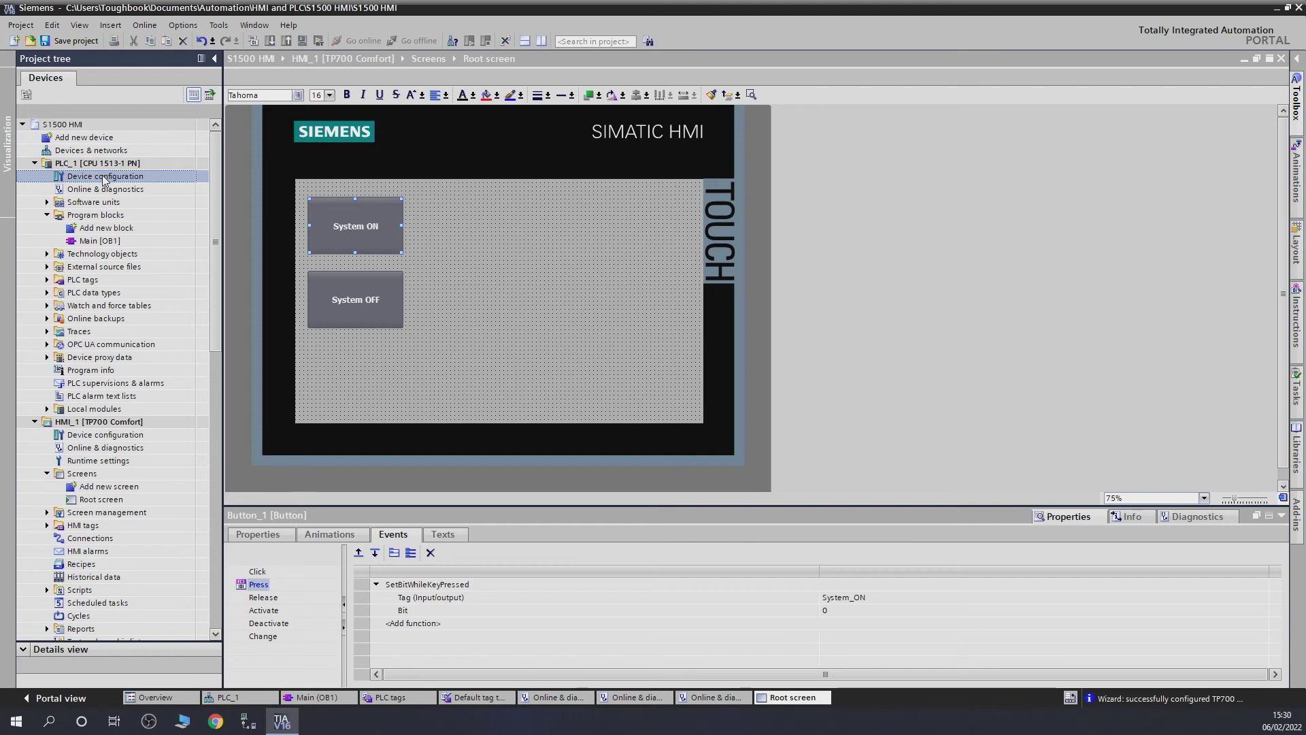
{"action": "double_click", "coordinate": [105, 177]}
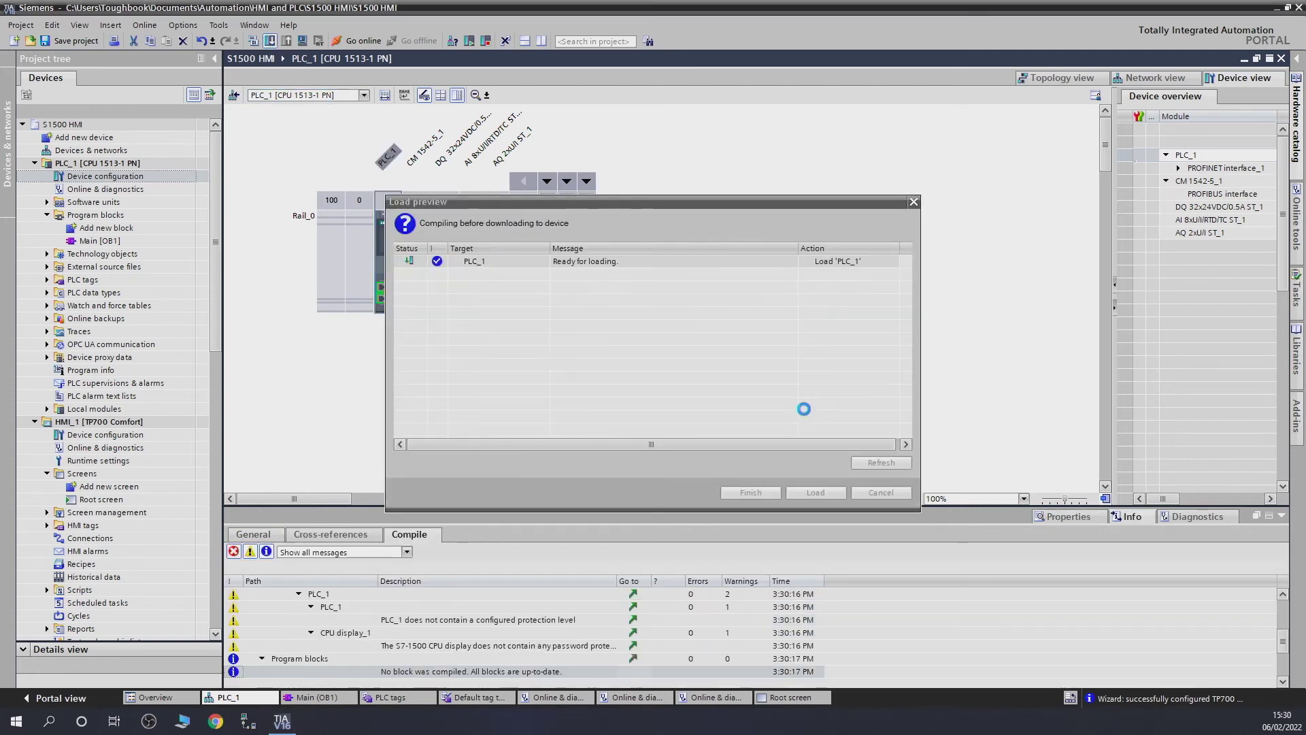
{"action": "left_click", "coordinate": [823, 491]}
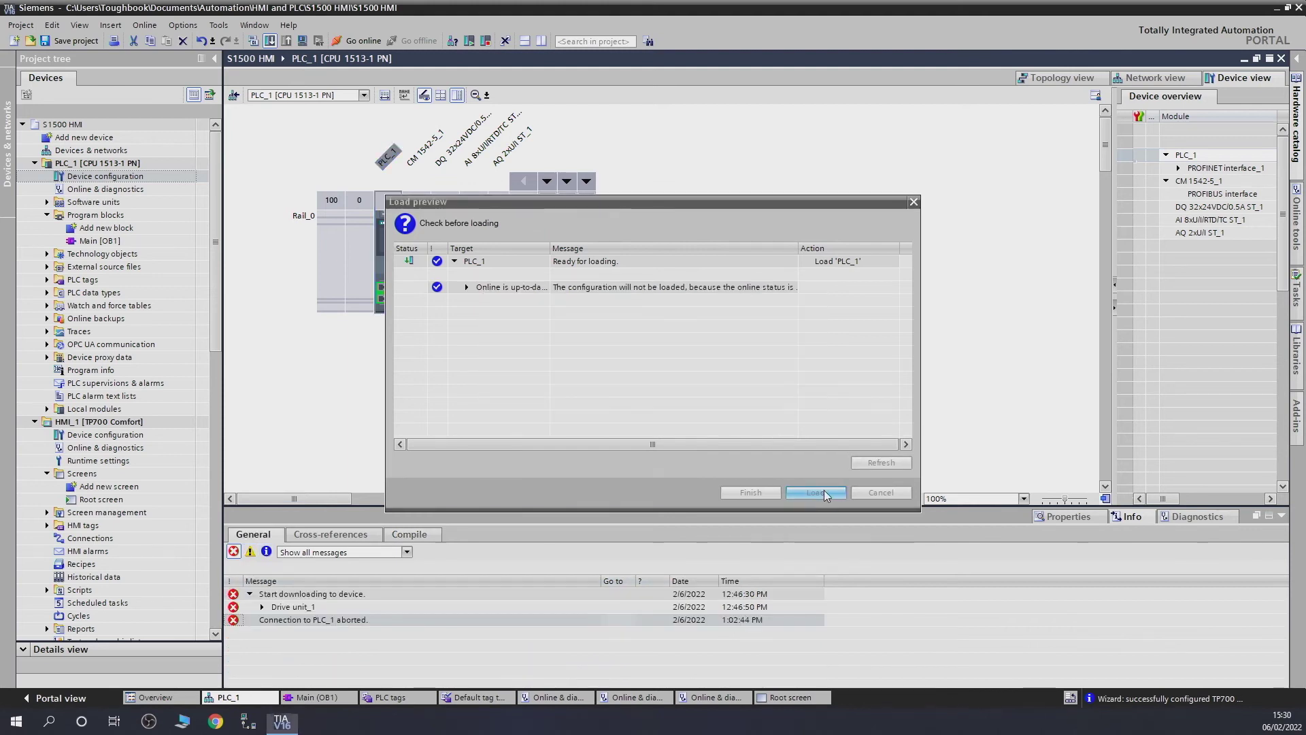
{"action": "left_click", "coordinate": [749, 493]}
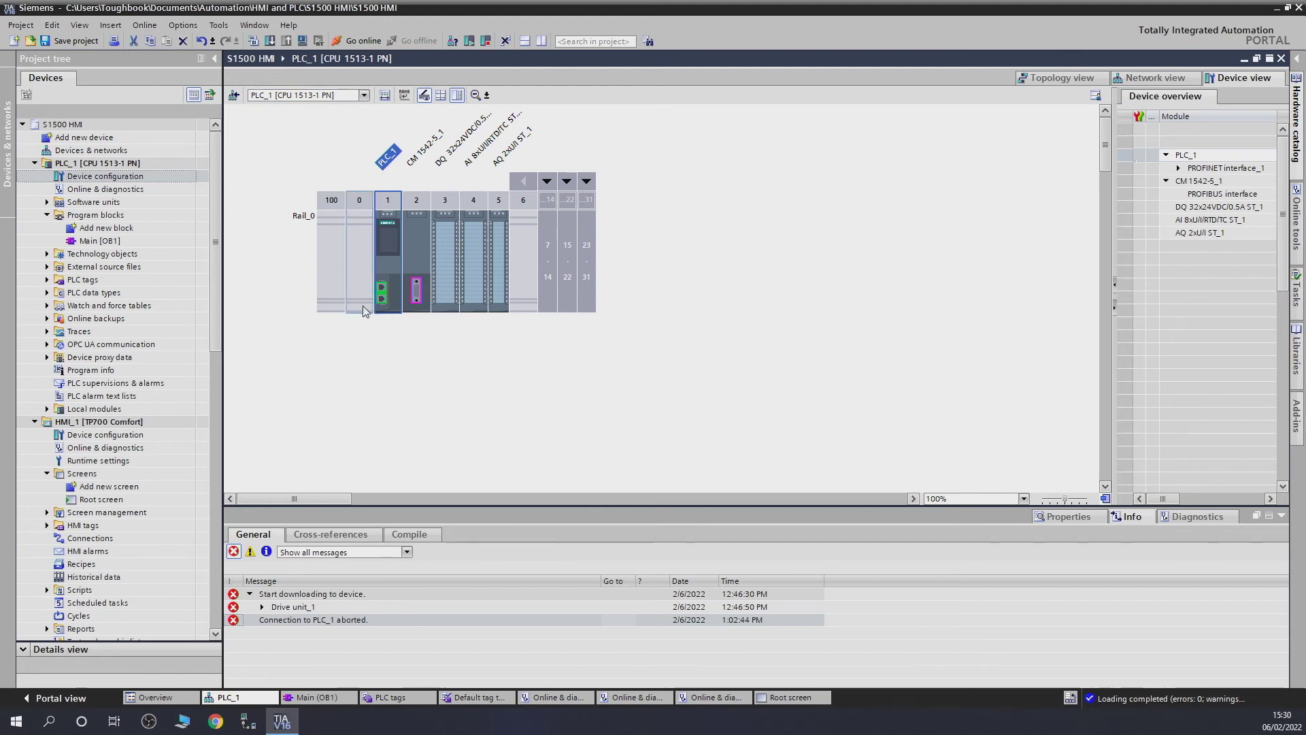
{"action": "scroll", "coordinate": [207, 251], "scroll_direction": "down", "scroll_amount": 2}
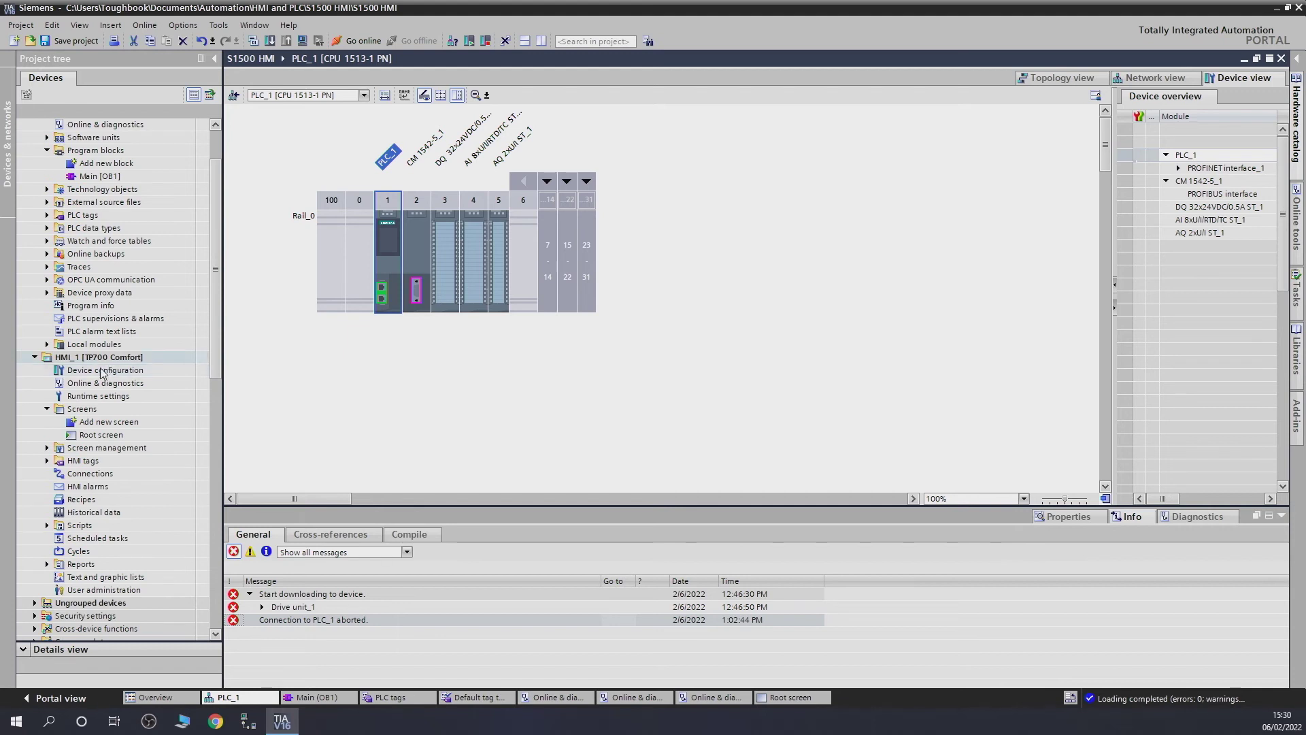
{"action": "double_click", "coordinate": [101, 434]}
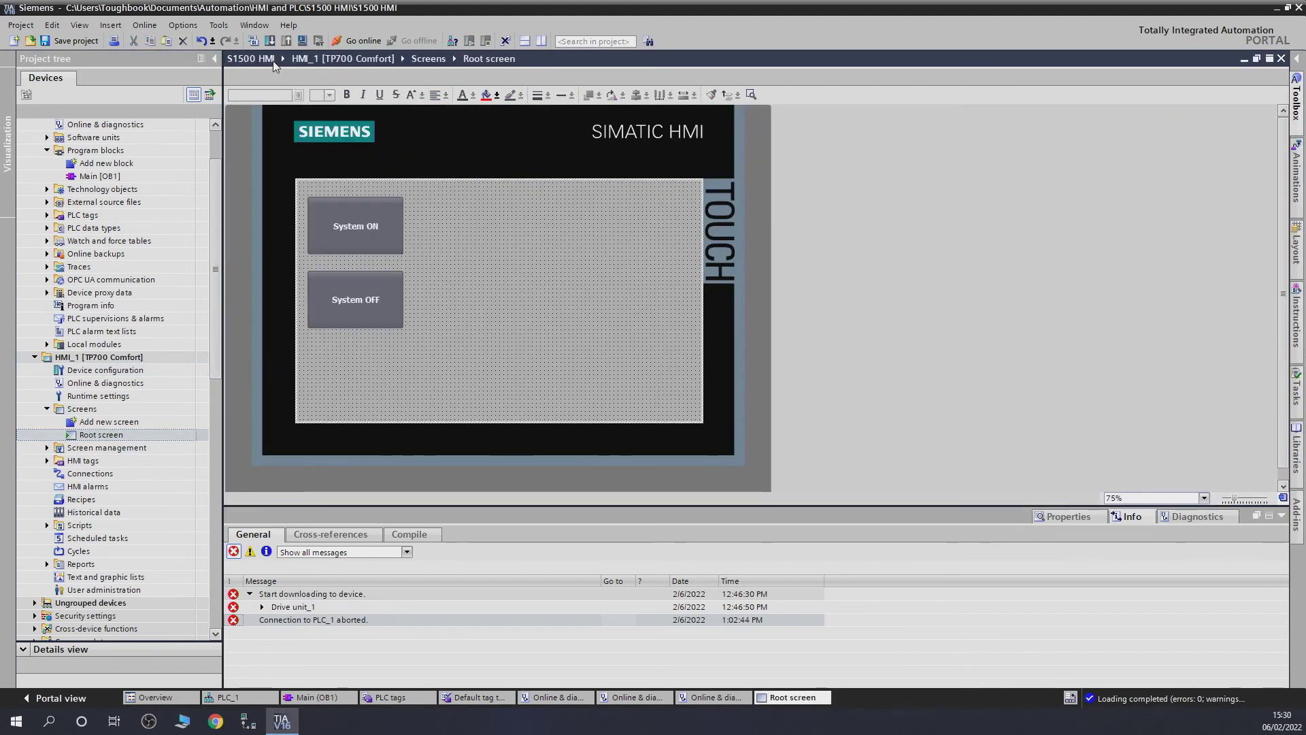
Search for the panel and load HMI_1 onto hmi_1 with Overwrite all enabled.
{"action": "left_click", "coordinate": [270, 41]}
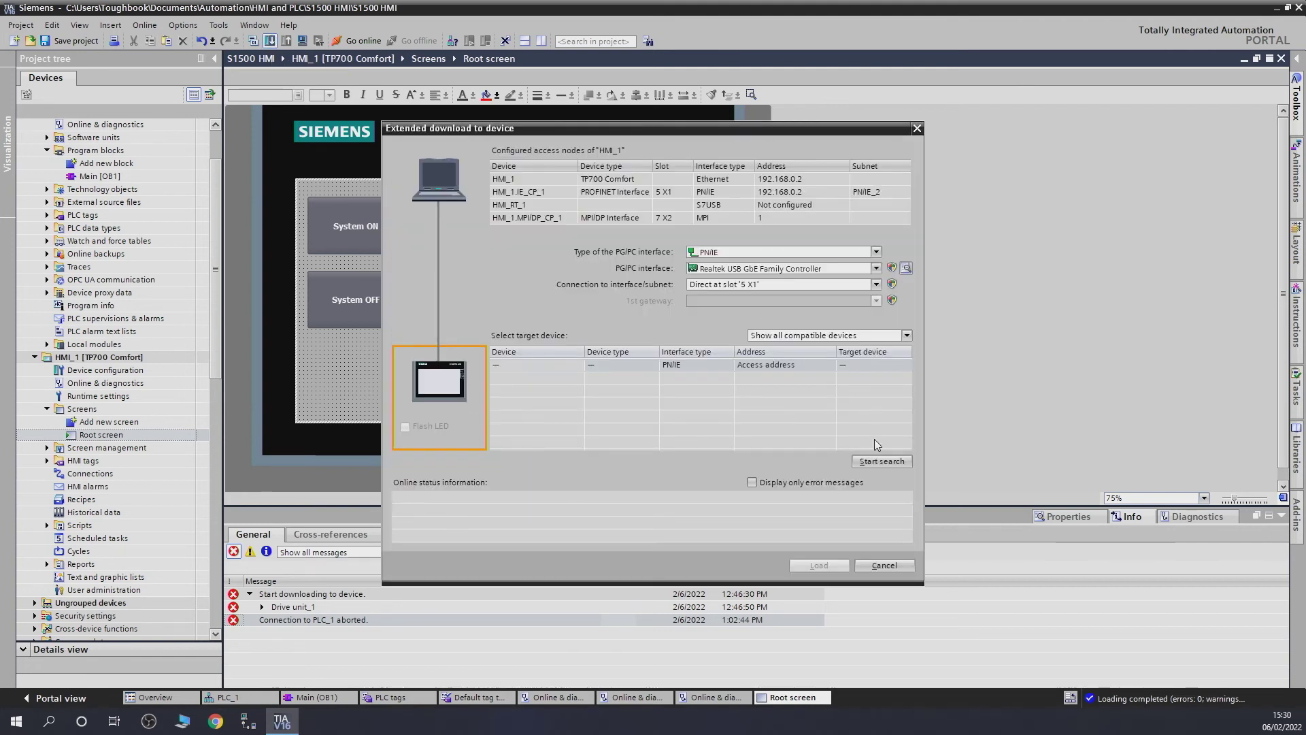
{"action": "left_click", "coordinate": [876, 461]}
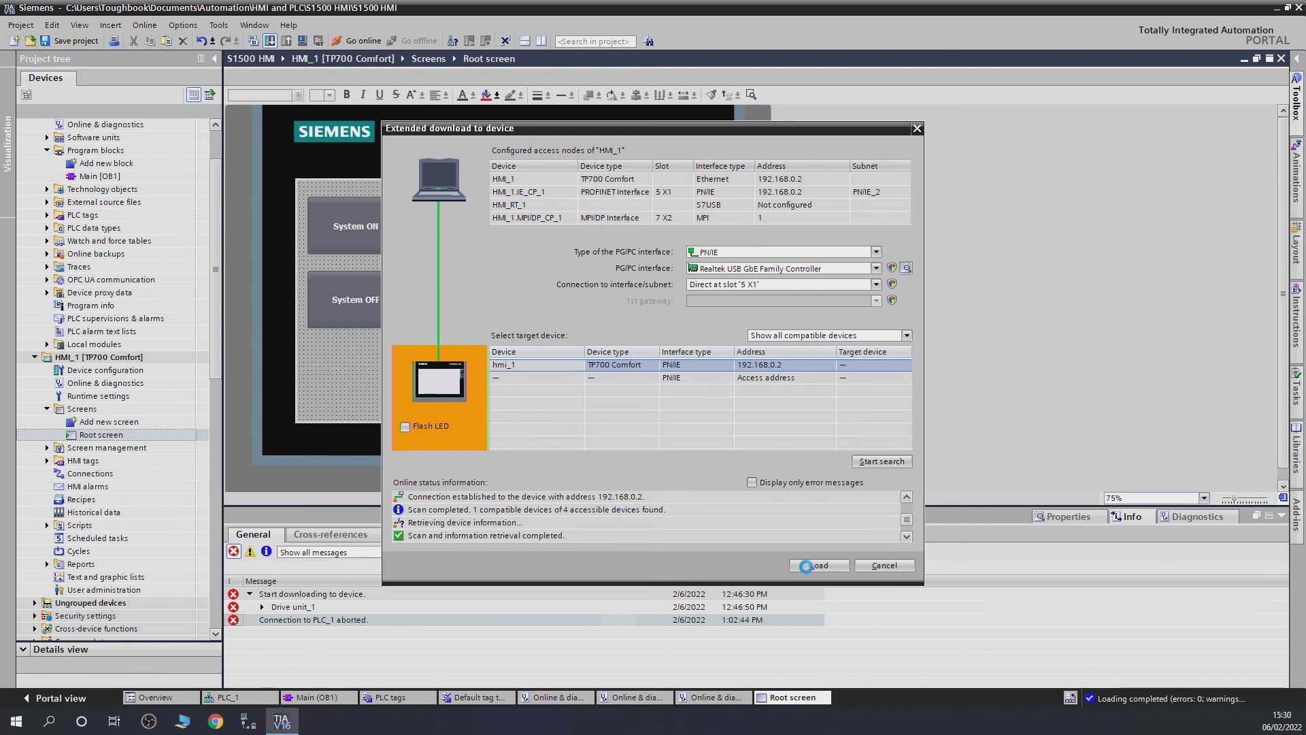
{"action": "left_click", "coordinate": [821, 566]}
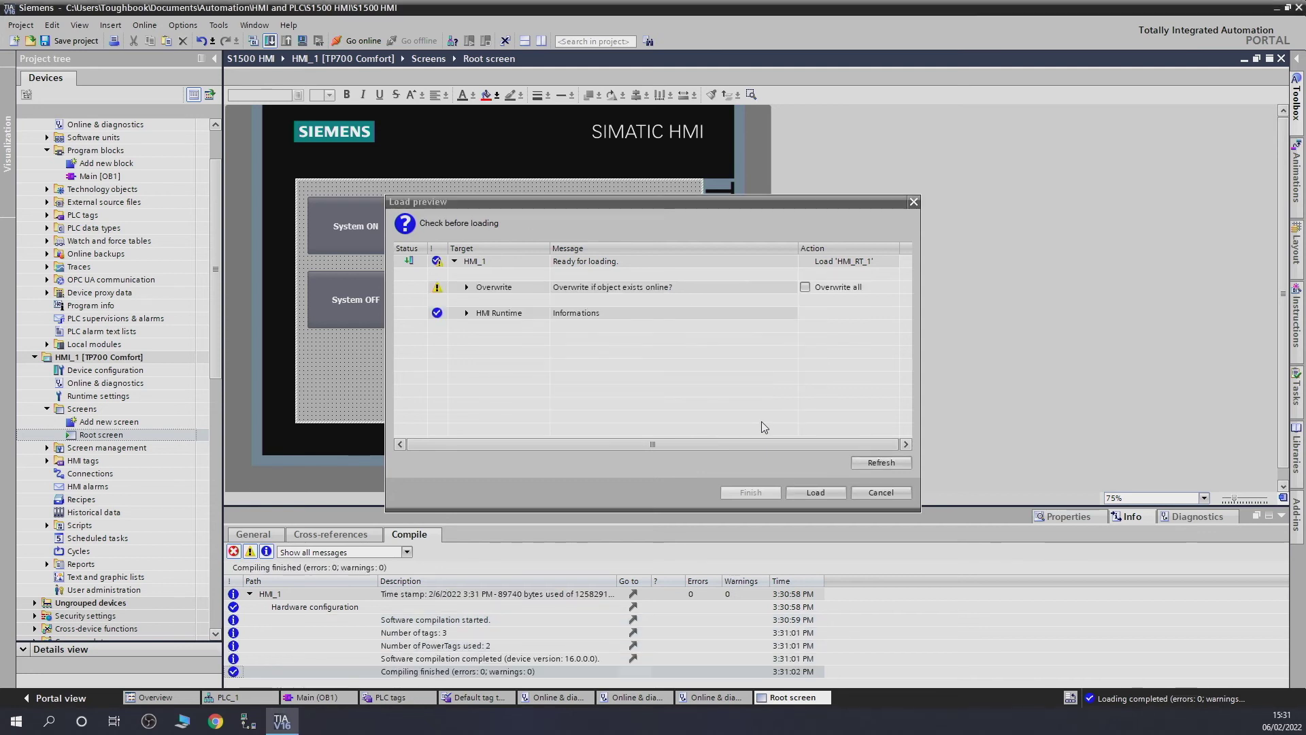
{"action": "left_click", "coordinate": [805, 286]}
{"action": "left_click", "coordinate": [812, 491]}
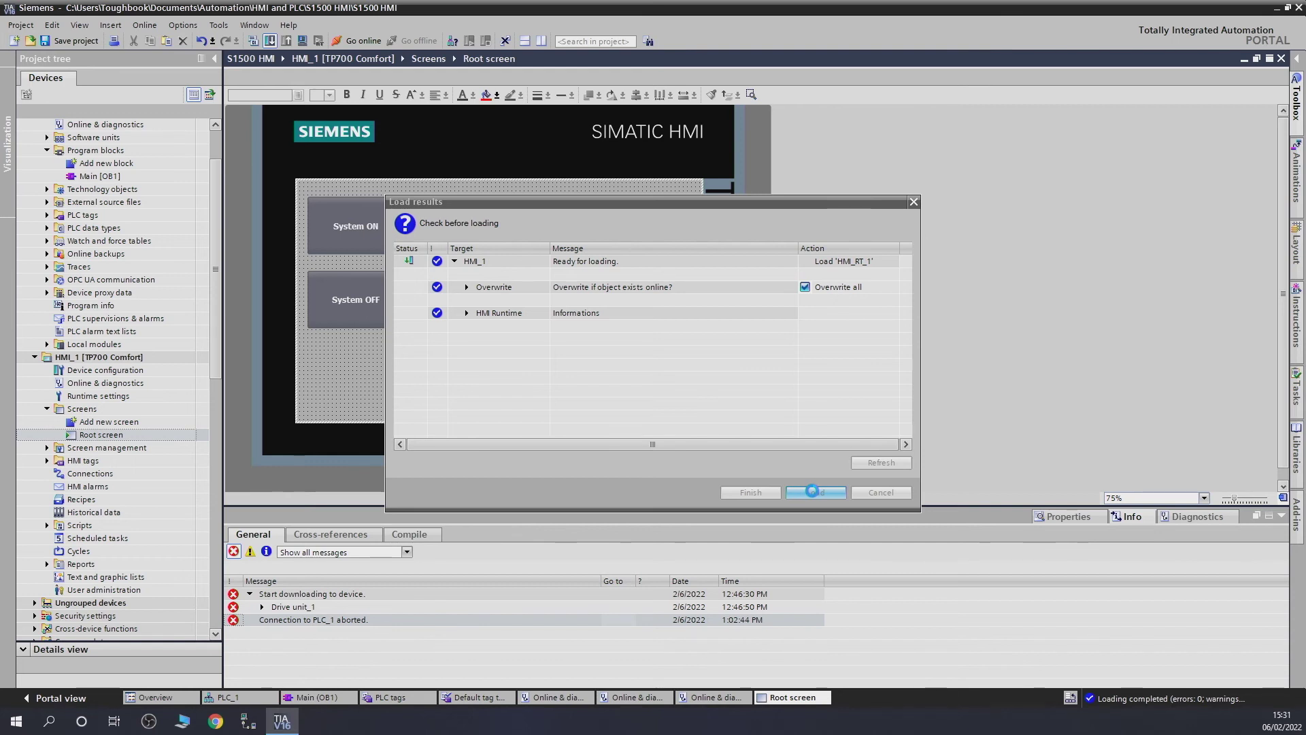
{"action": "left_click", "coordinate": [814, 493]}
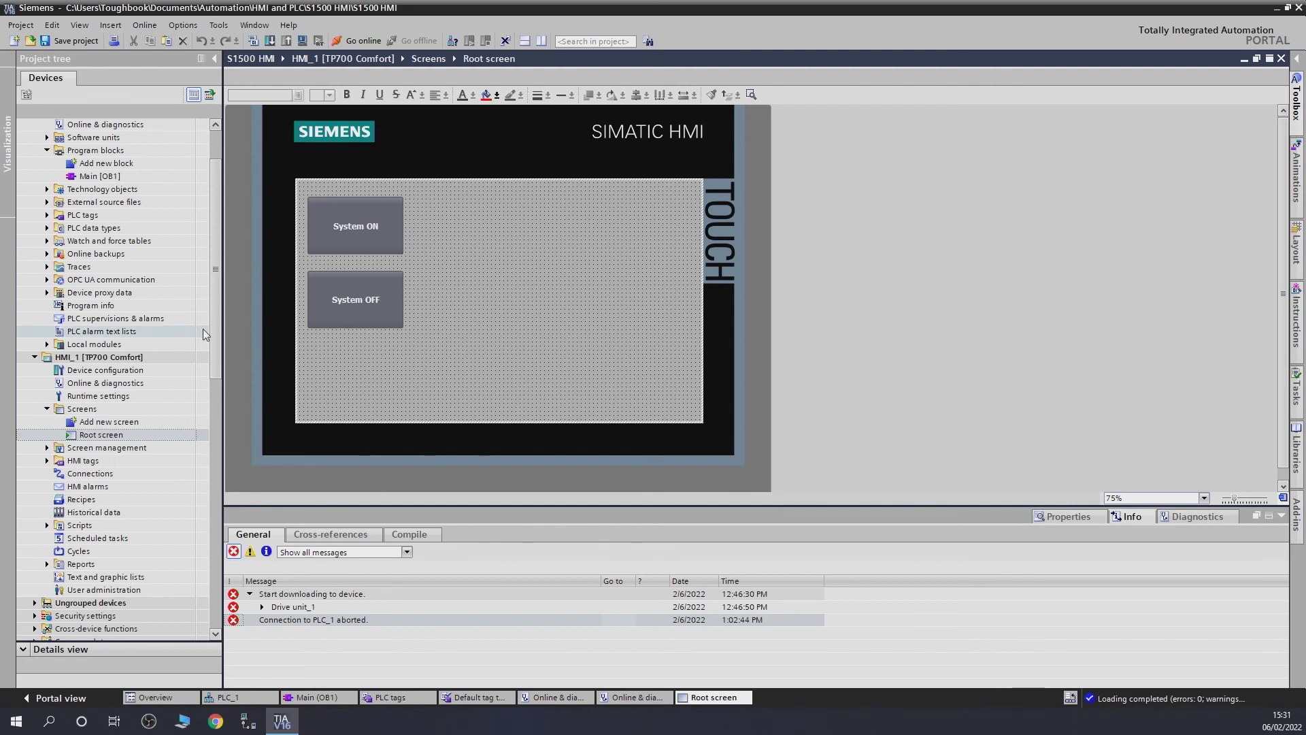
Take PLC_1 online from its device view to check the green status, then go offline.
{"action": "scroll", "coordinate": [208, 330], "scroll_direction": "up", "scroll_amount": 2}
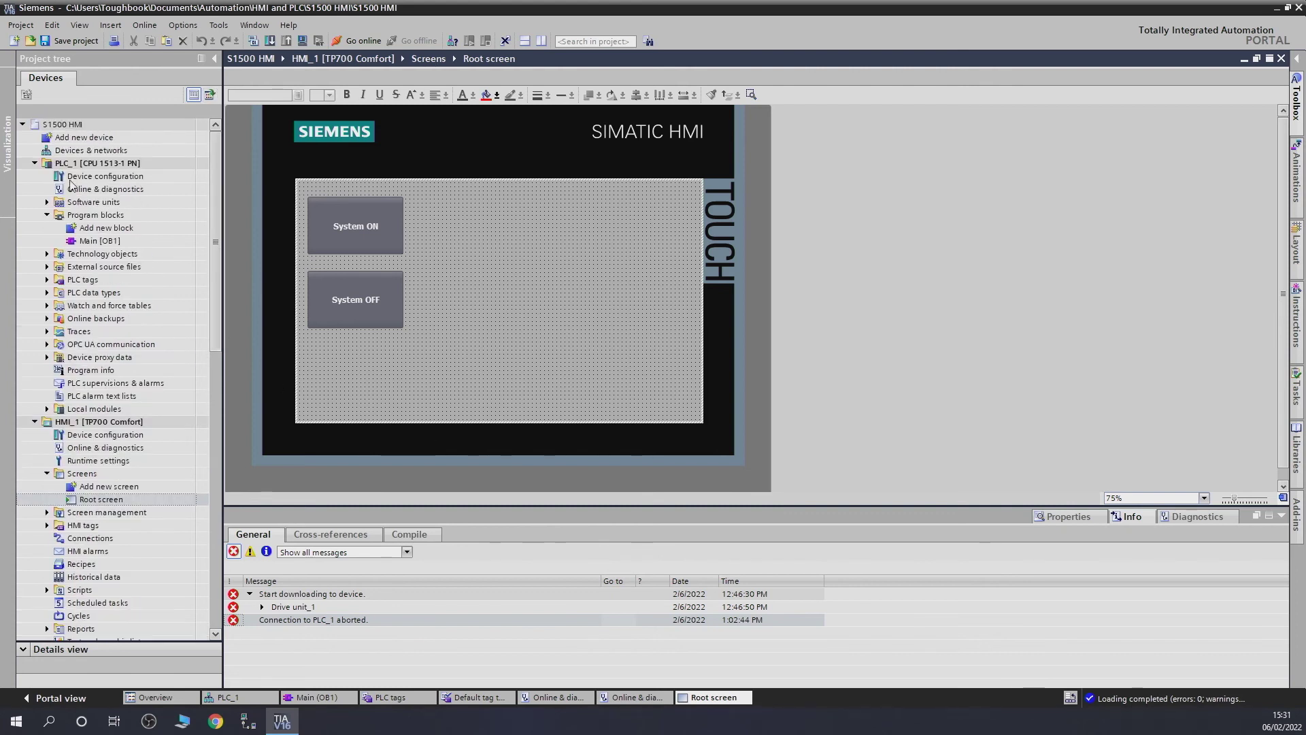
{"action": "double_click", "coordinate": [71, 179]}
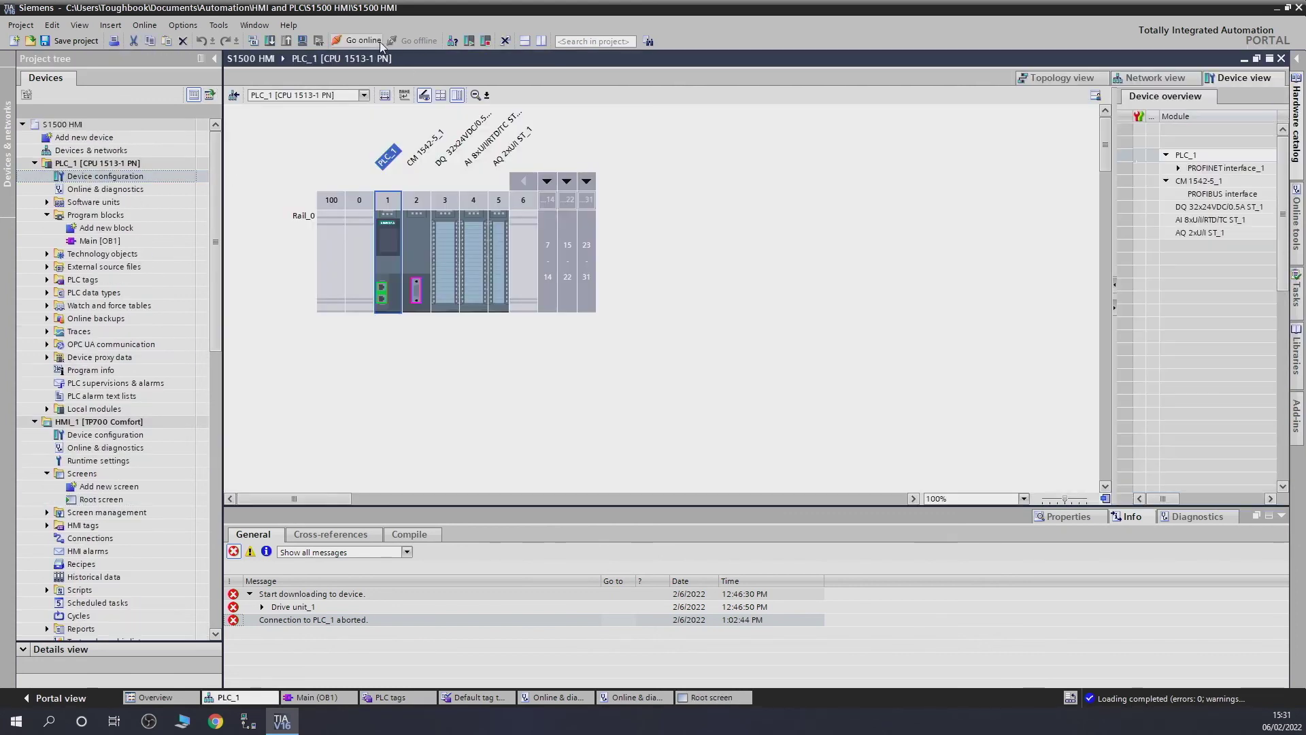
{"action": "left_click", "coordinate": [376, 41]}
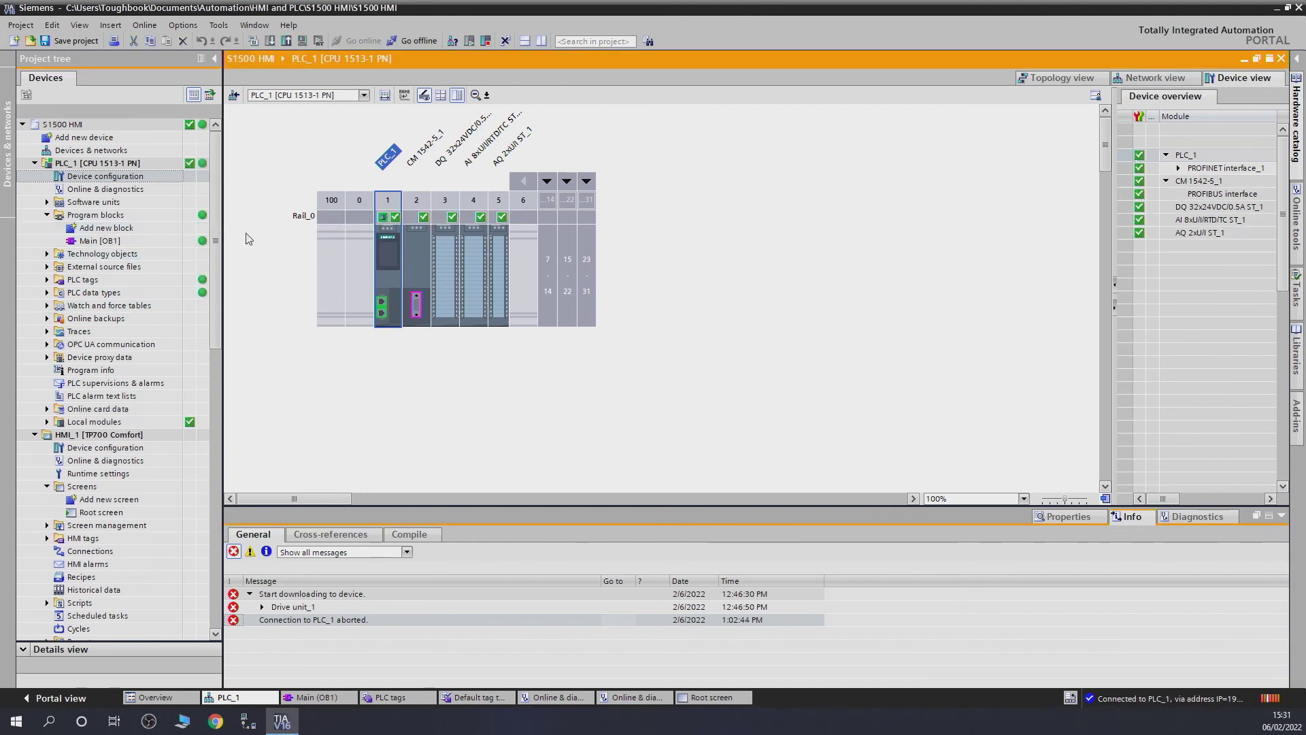
{"action": "scroll", "coordinate": [211, 205], "scroll_direction": "down", "scroll_amount": 10}
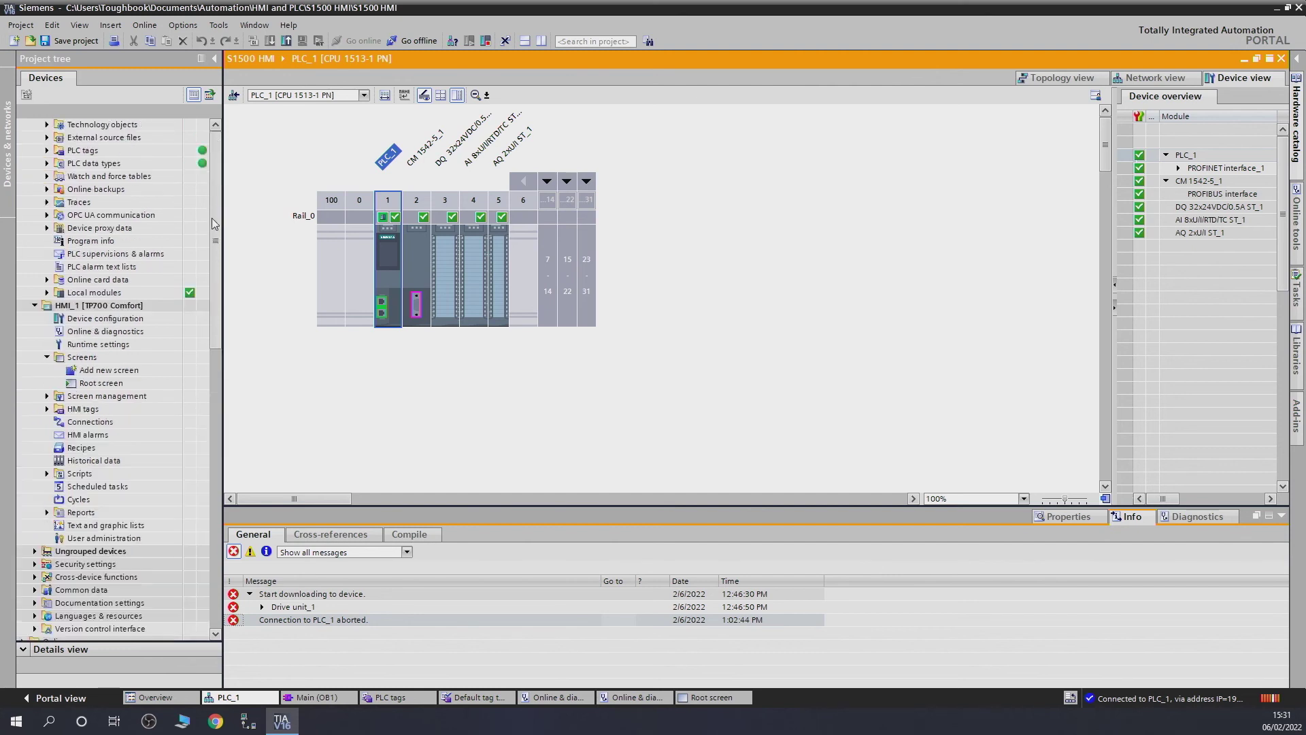
{"action": "scroll", "coordinate": [211, 206], "scroll_direction": "up", "scroll_amount": 10}
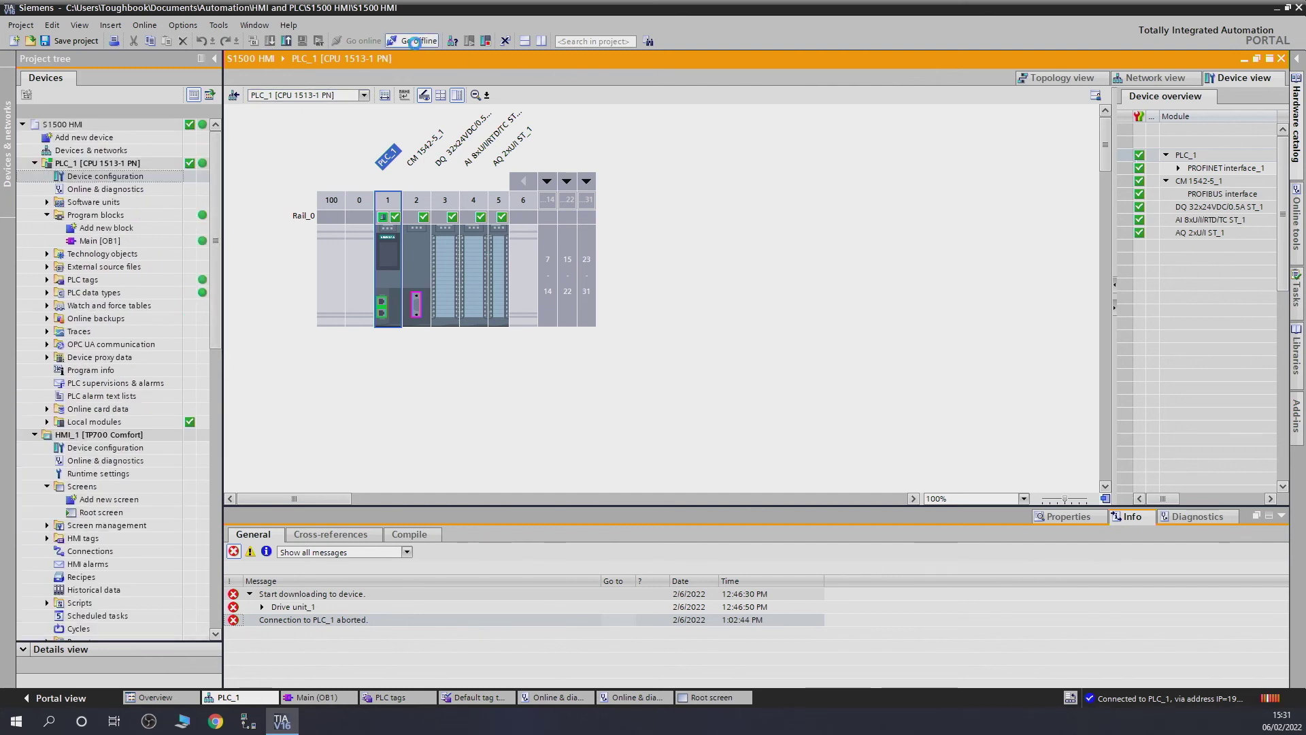
{"action": "left_click", "coordinate": [415, 41]}
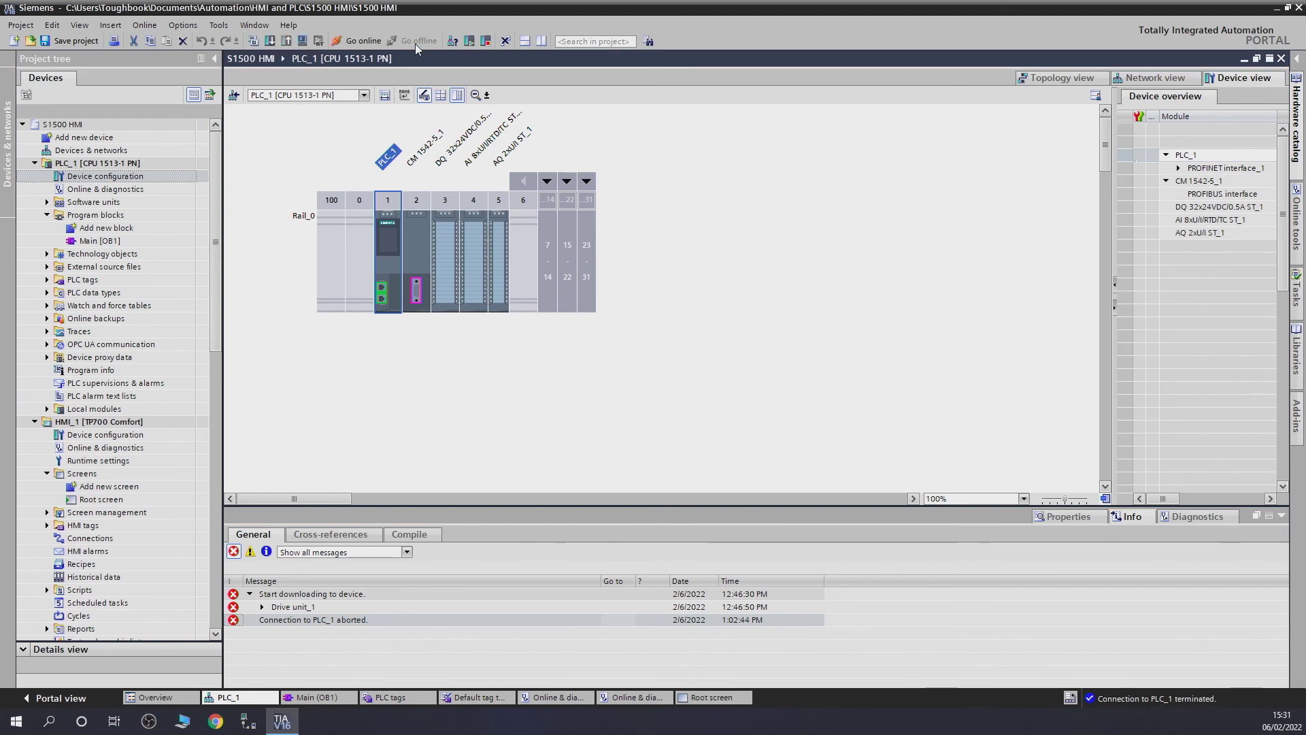